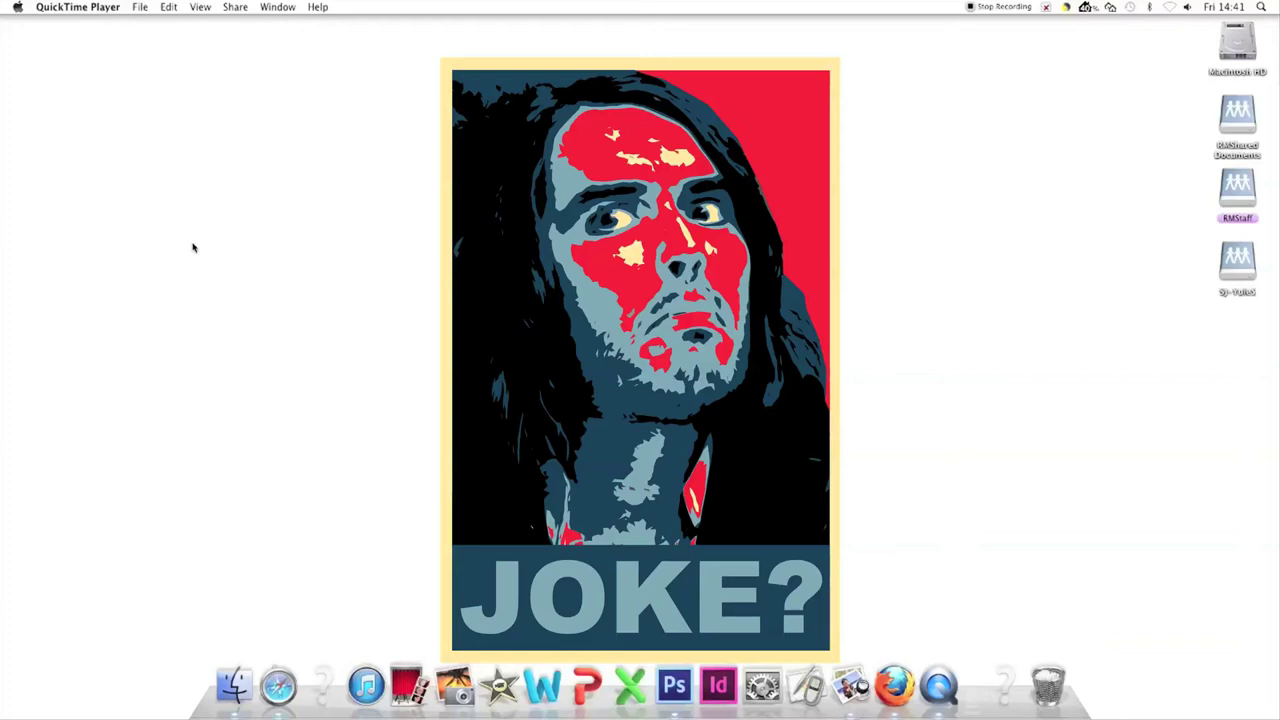
# Close the poster preview, switch to Safari and search Google for "barack obama poster"
pyautogui.press('space')
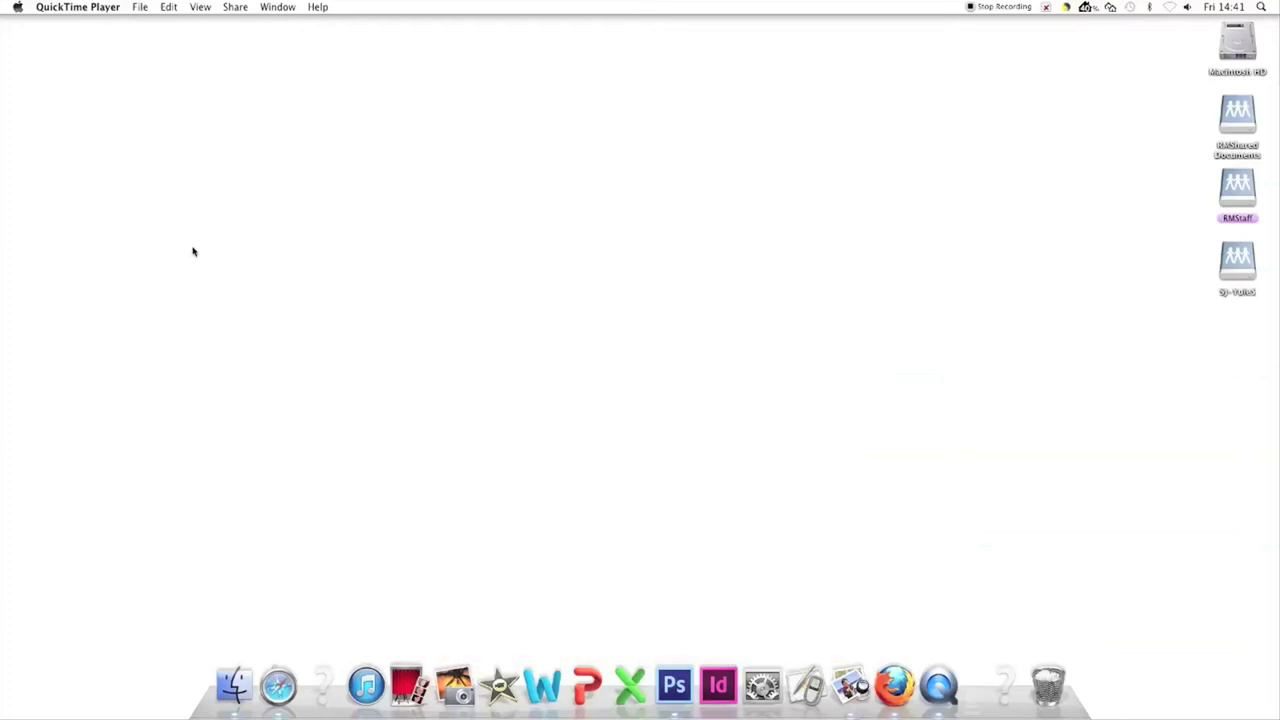
pyautogui.click(283, 686)
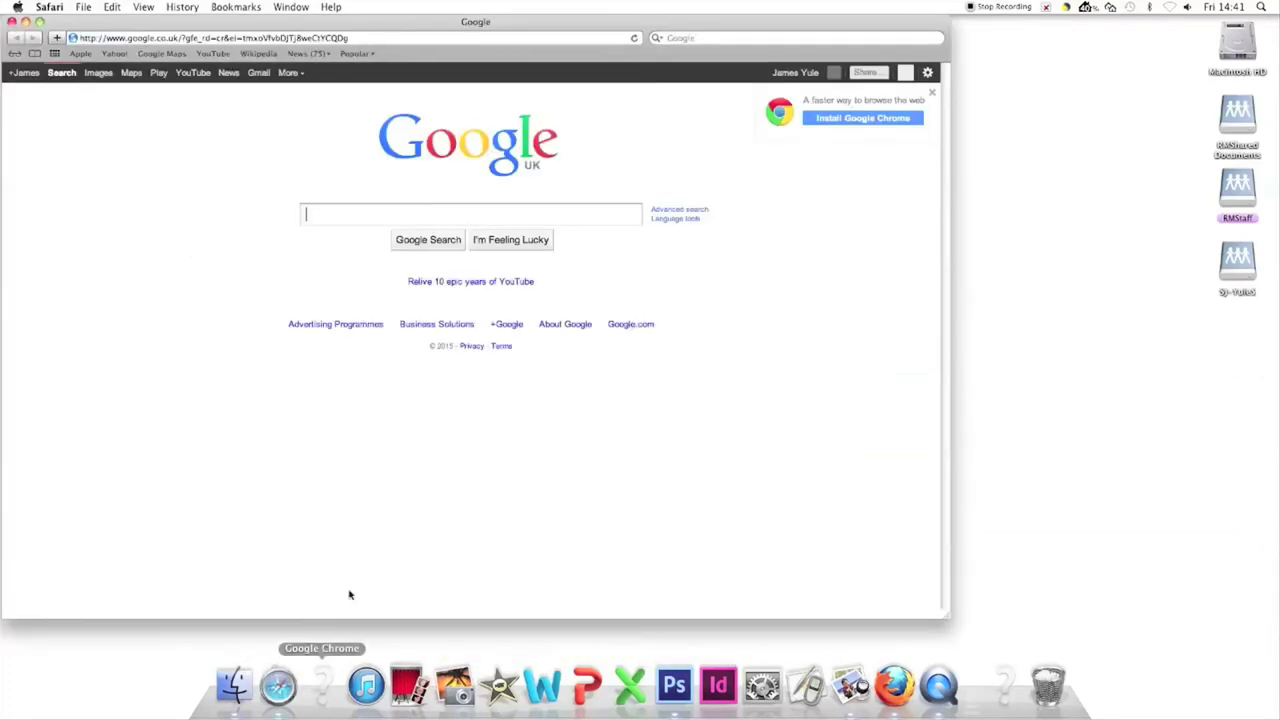
pyautogui.write('barack o')
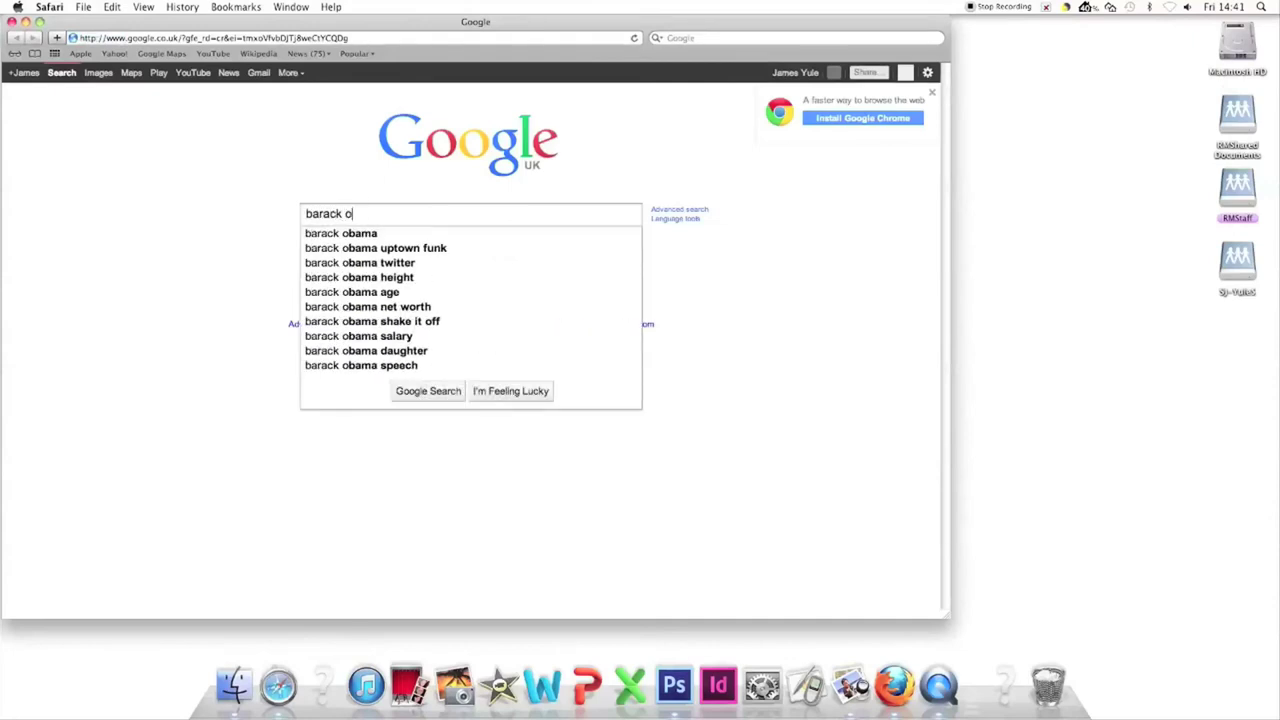
pyautogui.write('bama ')
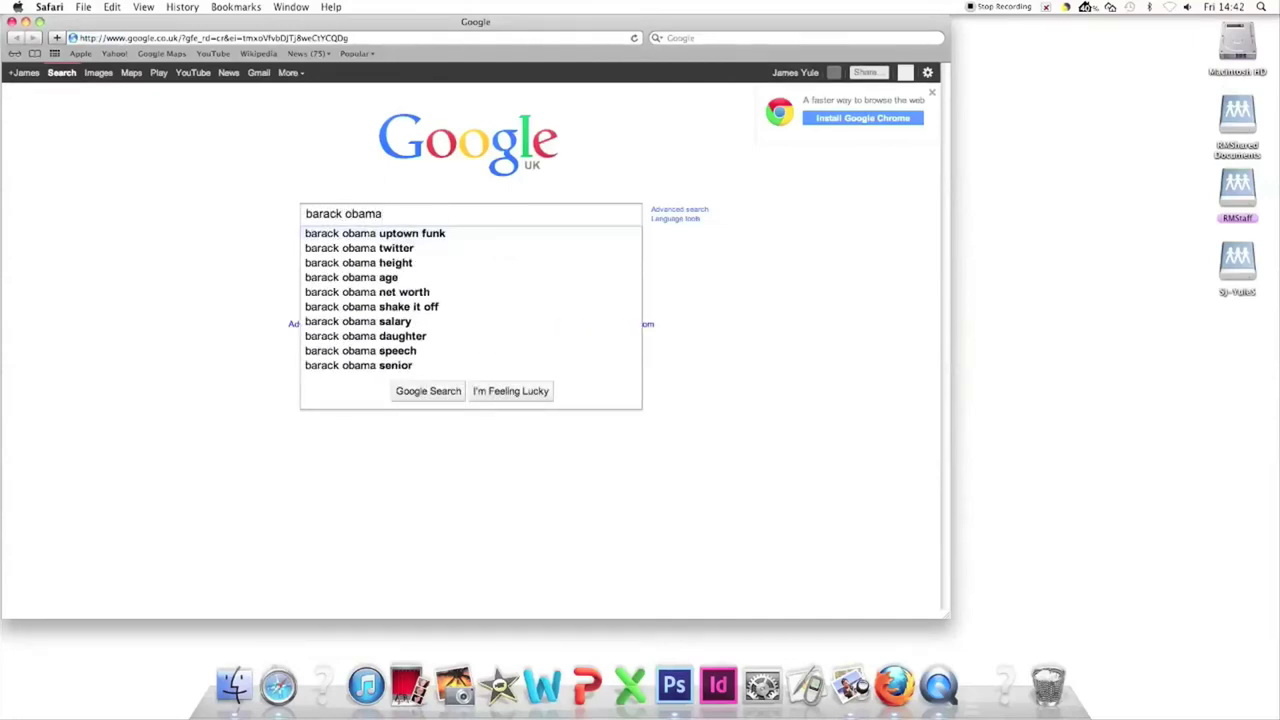
pyautogui.write('poster')
pyautogui.press('Return')
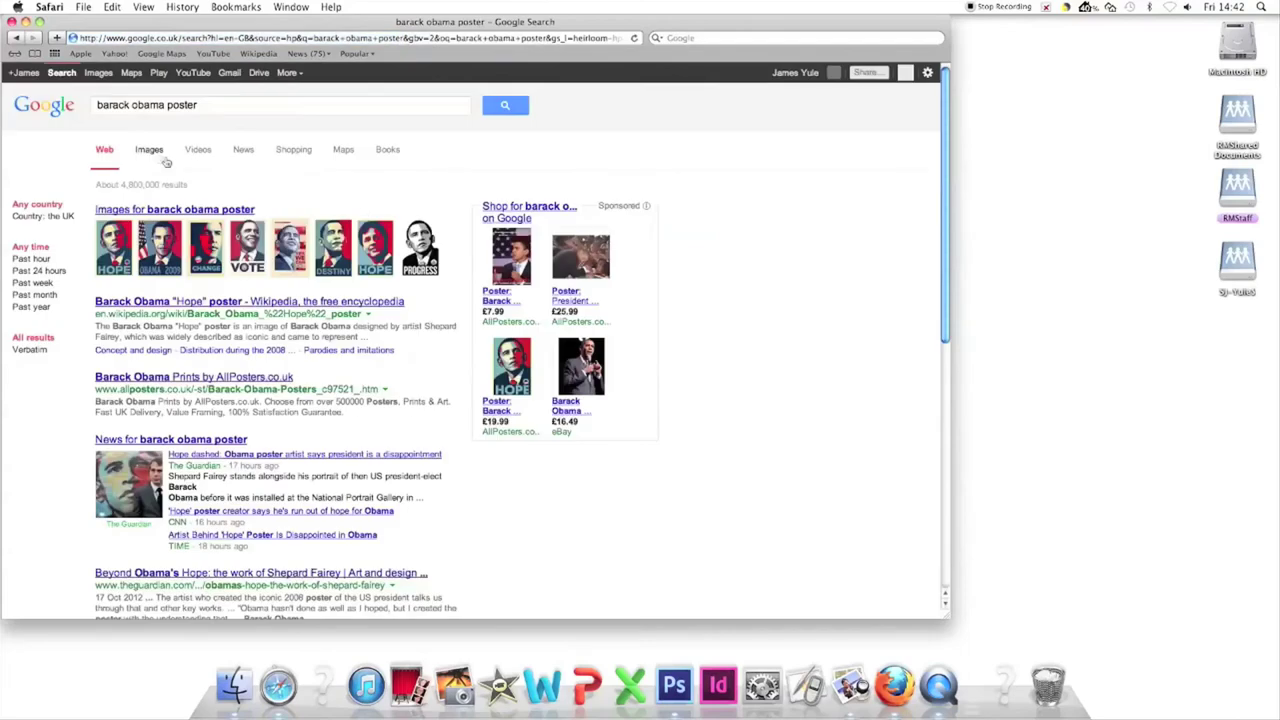
# Show image results limited to large size and refine the search to "barack obama poster hope"
pyautogui.click(150, 152)
pyautogui.click(23, 216)
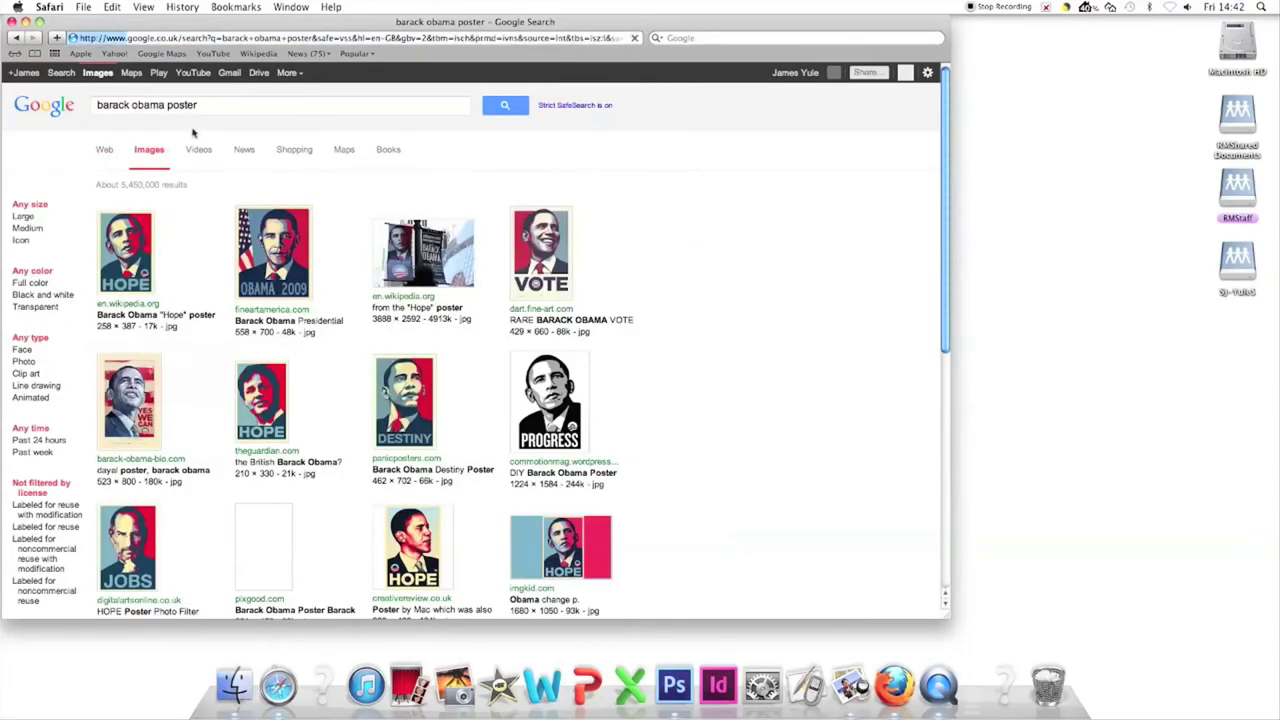
pyautogui.write('hope')
pyautogui.press('Return')
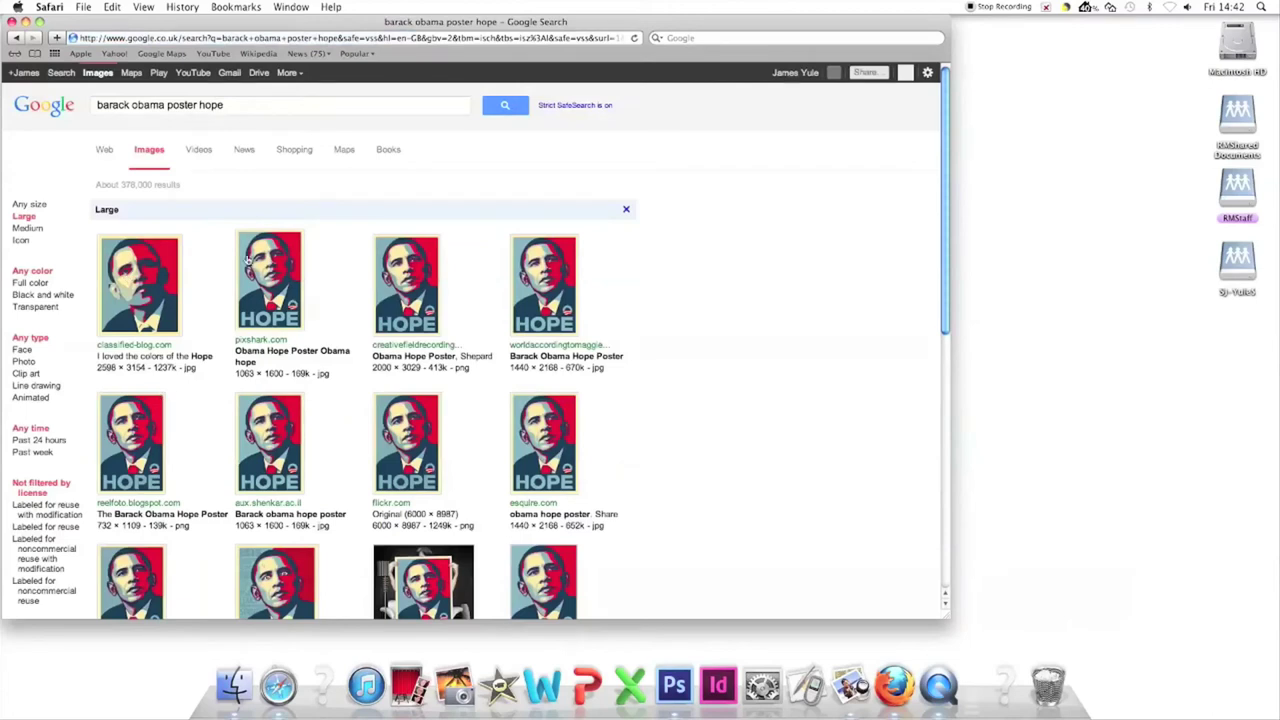
# Open the creativefieldrecording.com image result and save its enlarged Hope poster to the desktop
pyautogui.click(404, 268)
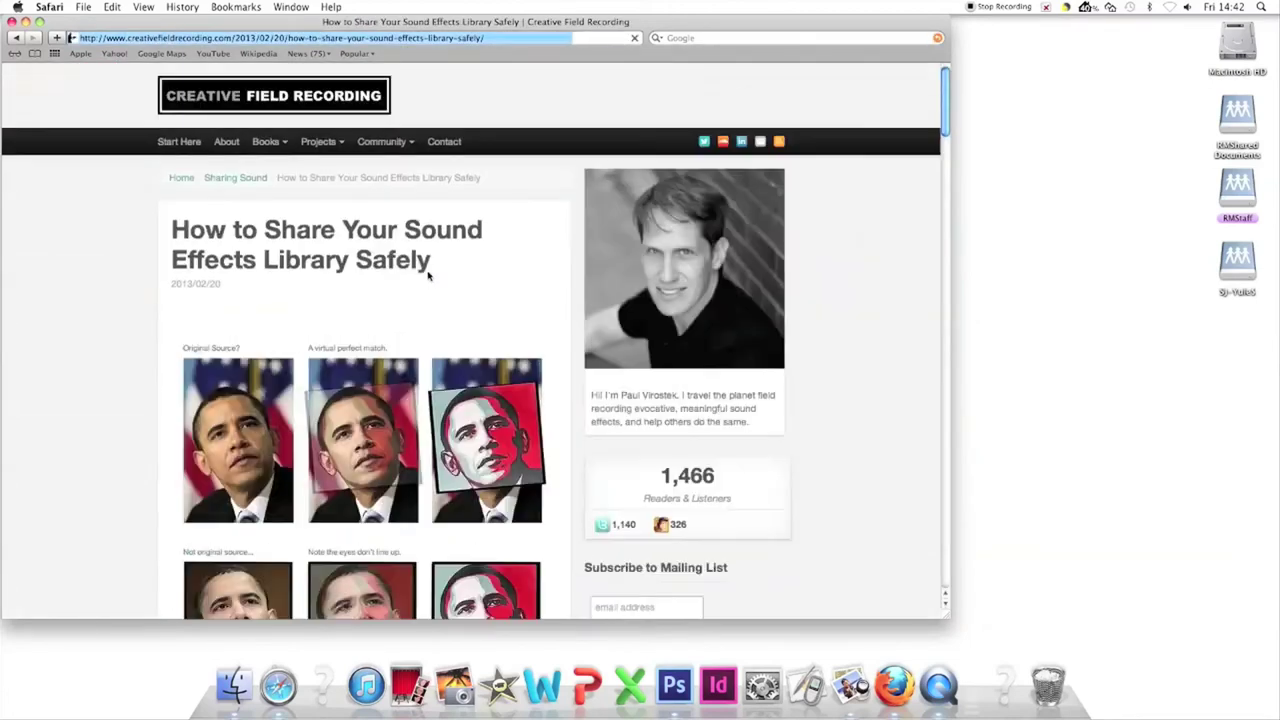
pyautogui.scroll(-10, 427, 291)
pyautogui.scroll(-3, 427, 291)
pyautogui.click(217, 231)
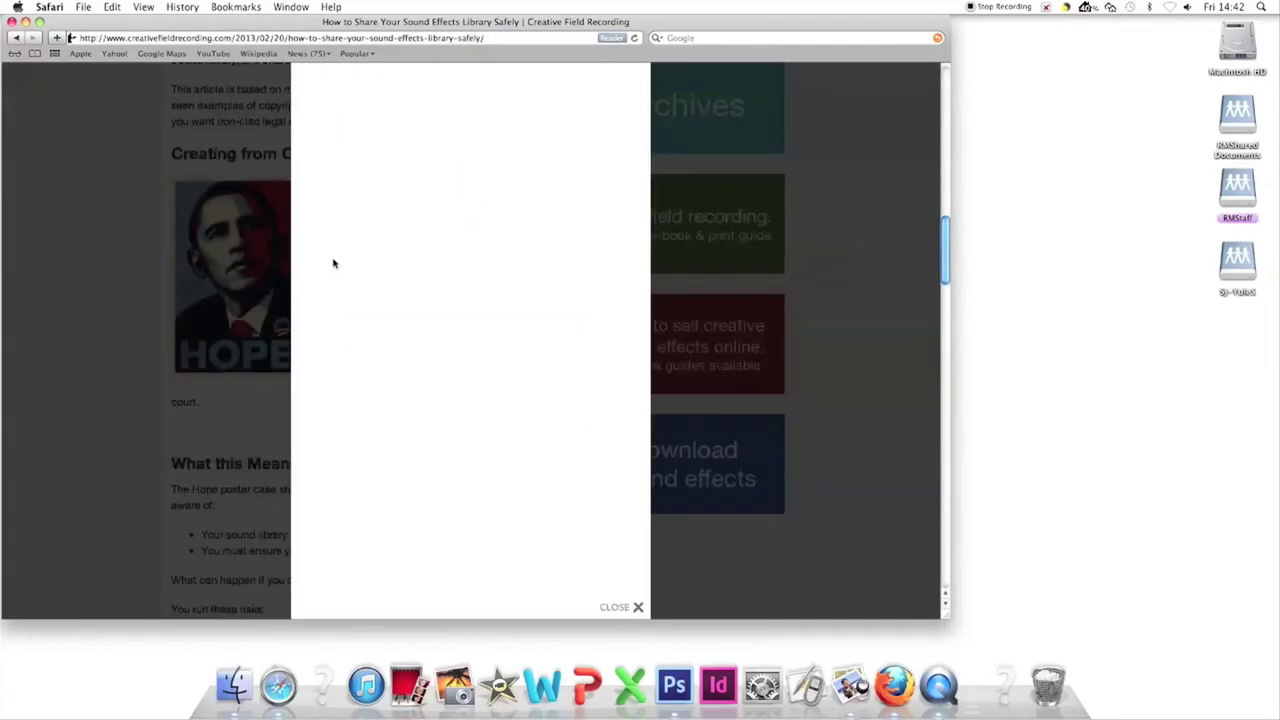
pyautogui.moveTo(390, 210); pyautogui.dragTo(1238, 394)
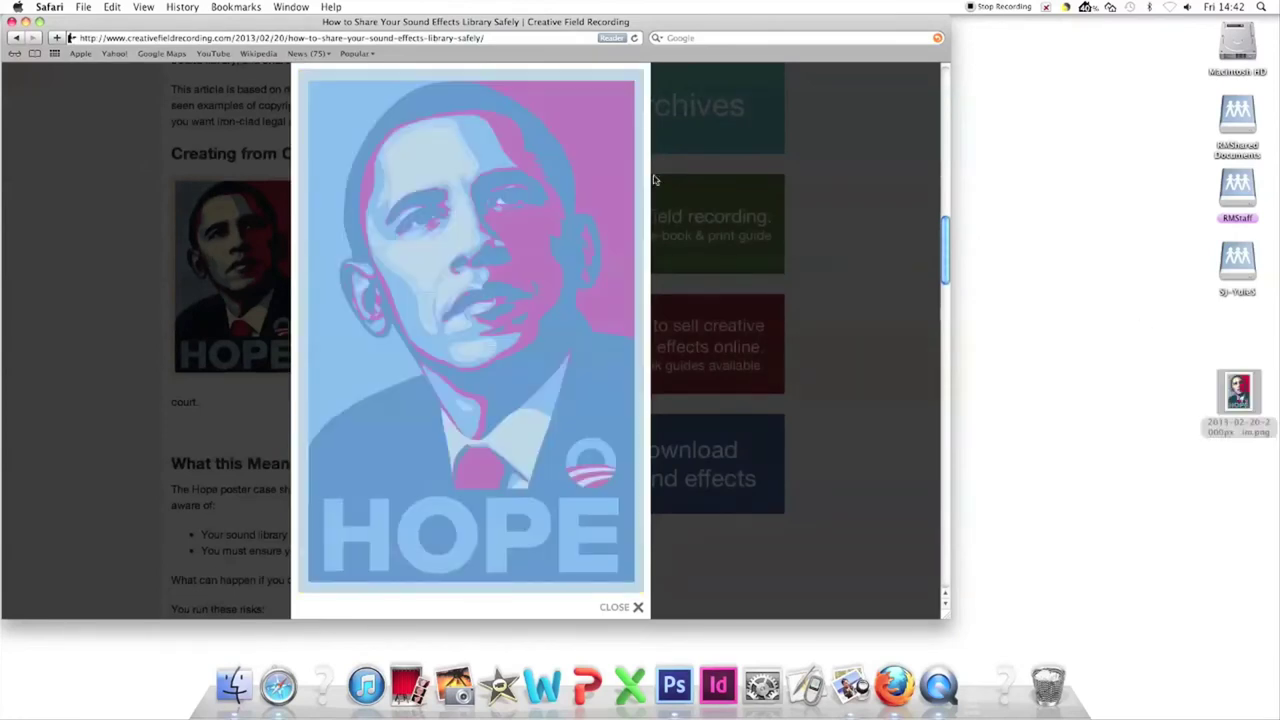
# Return to the large image results and search for "russell brand"
pyautogui.click(17, 37)
pyautogui.tripleClick(216, 105)
pyautogui.write('russell brand')
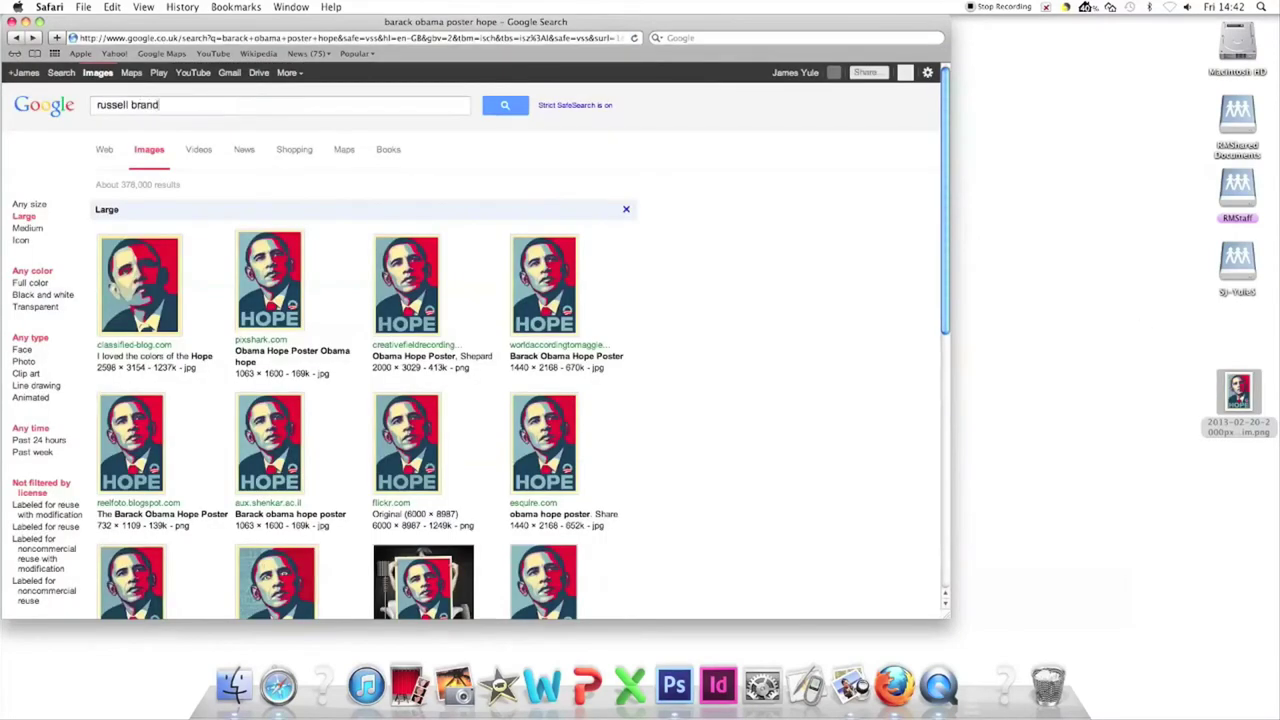
pyautogui.press('Return')
# Look through the pages of Russell Brand image results for a suitable large portrait photo
pyautogui.scroll(-10, 470, 300)
pyautogui.click(308, 556)
pyautogui.scroll(-15, 320, 570)
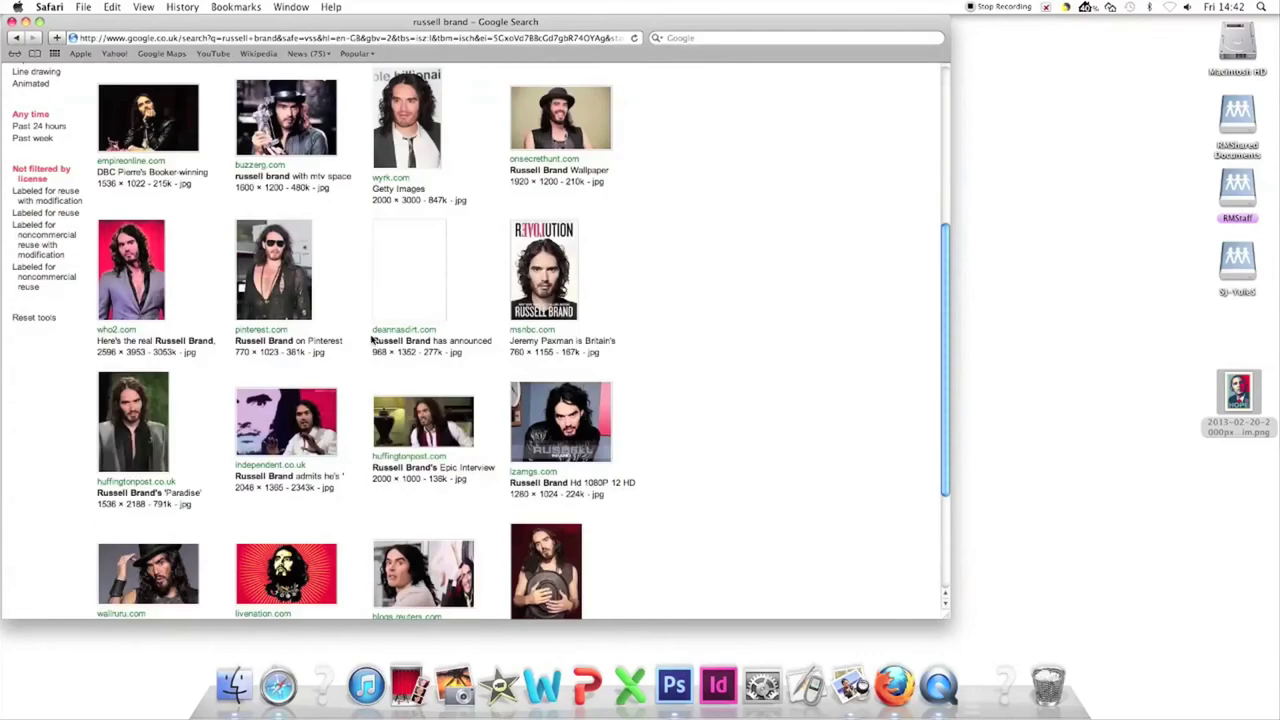
pyautogui.click(342, 556)
pyautogui.scroll(-8, 308, 468)
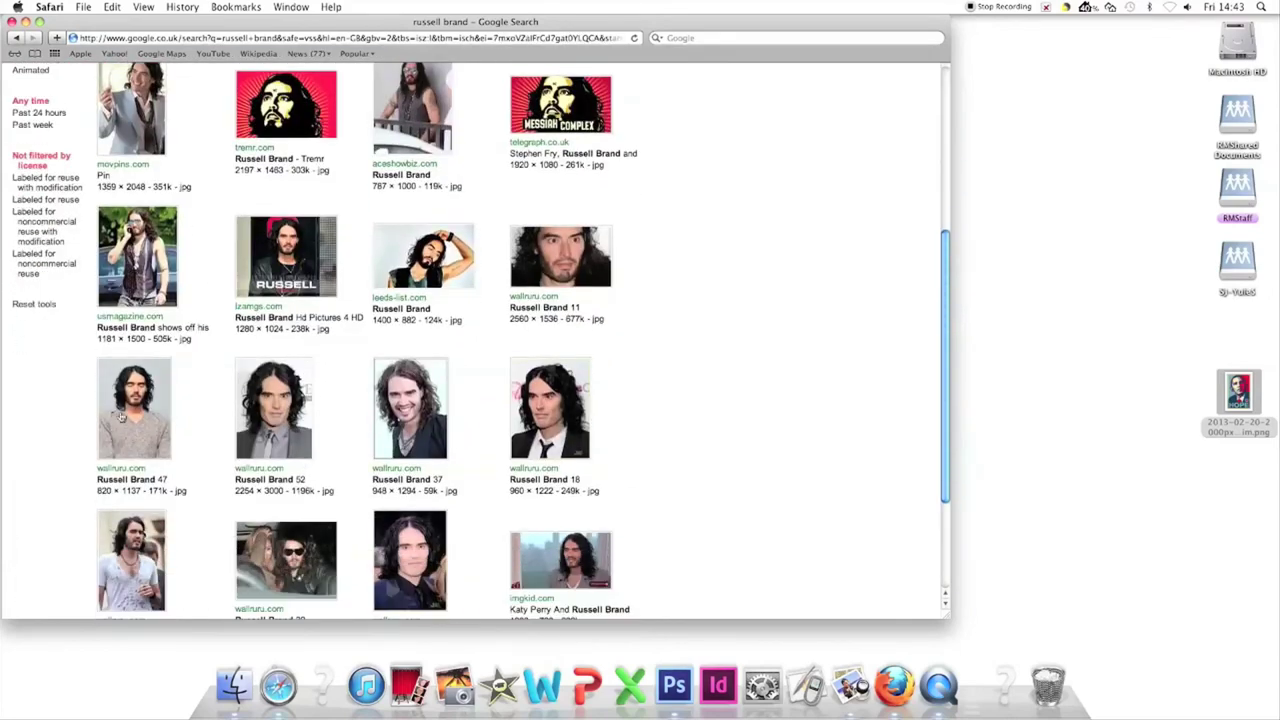
pyautogui.click(122, 418)
pyautogui.click(17, 38)
pyautogui.scroll(-3, 184, 211)
pyautogui.scroll(10, 184, 212)
# Open the addictionhelper.com result, save its Russell Brand portrait to the desktop and close the browser window
pyautogui.click(137, 414)
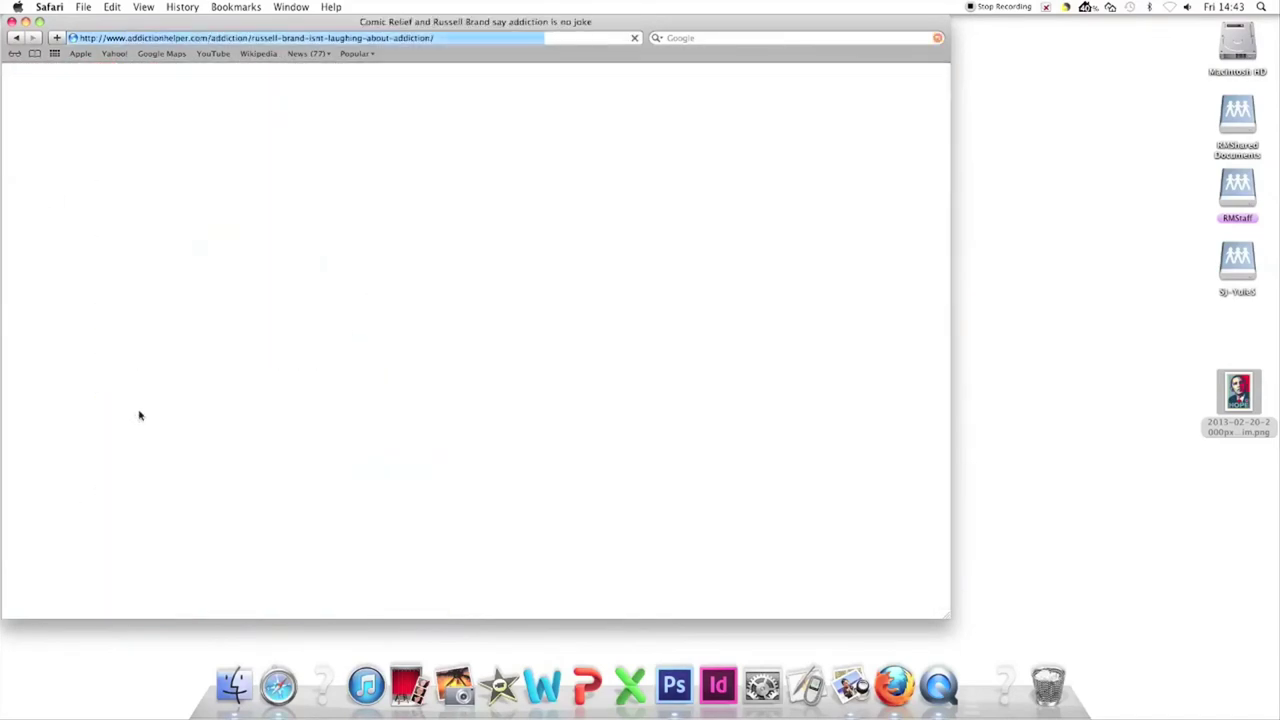
pyautogui.click(17, 38)
pyautogui.click(286, 446)
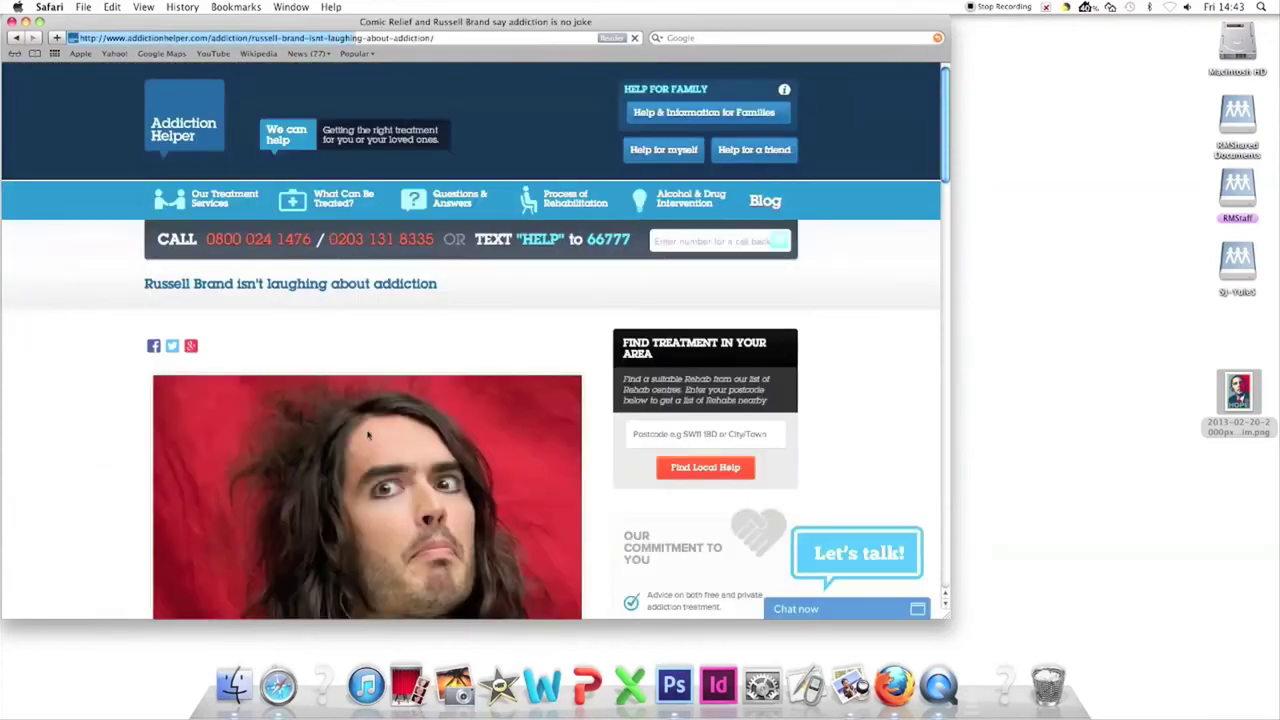
pyautogui.scroll(-4, 369, 433)
pyautogui.moveTo(369, 380); pyautogui.dragTo(1235, 540)
pyautogui.click(12, 22)
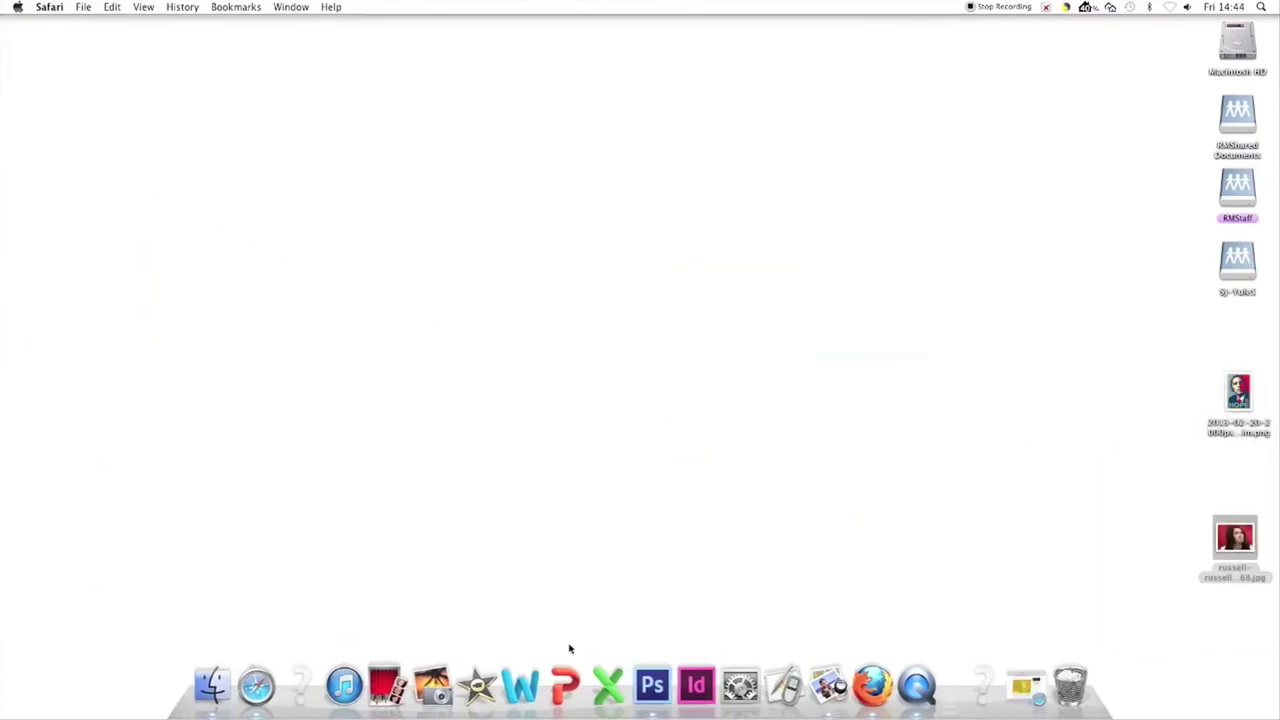
# Switch to Photoshop and open both the Hope poster PNG and the Russell Brand JPG from the desktop
pyautogui.click(651, 686)
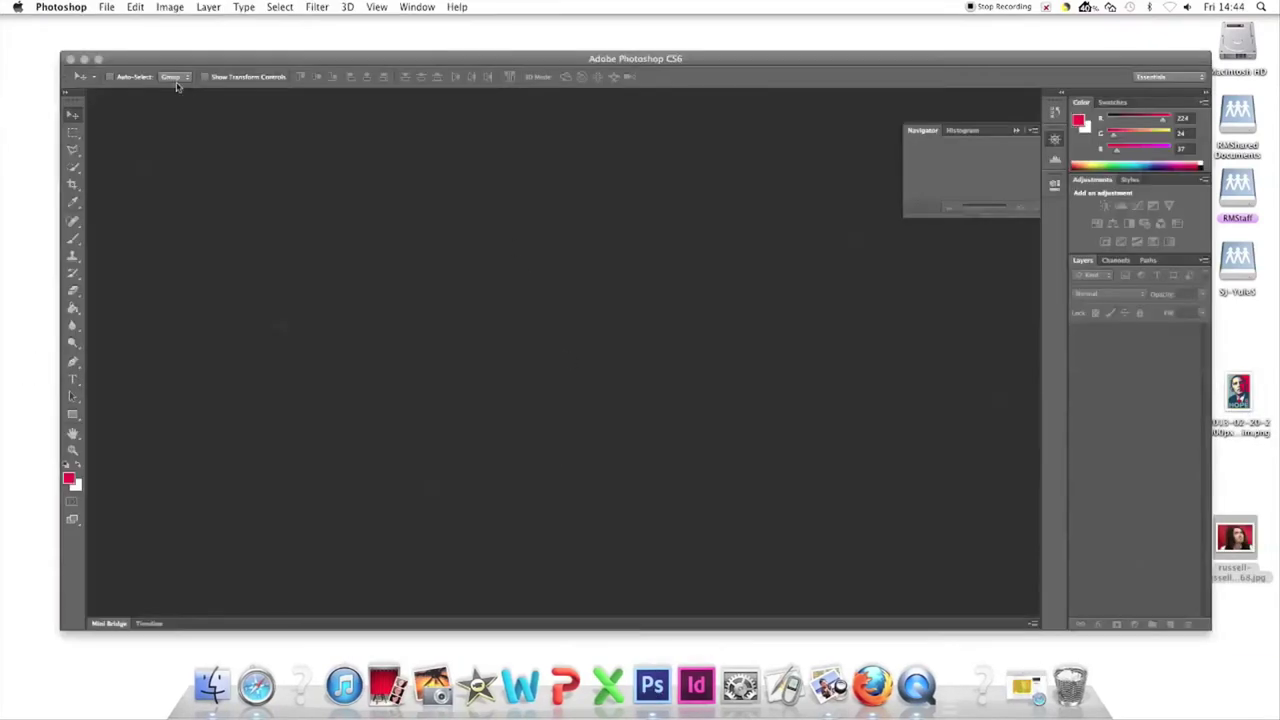
pyautogui.click(105, 8)
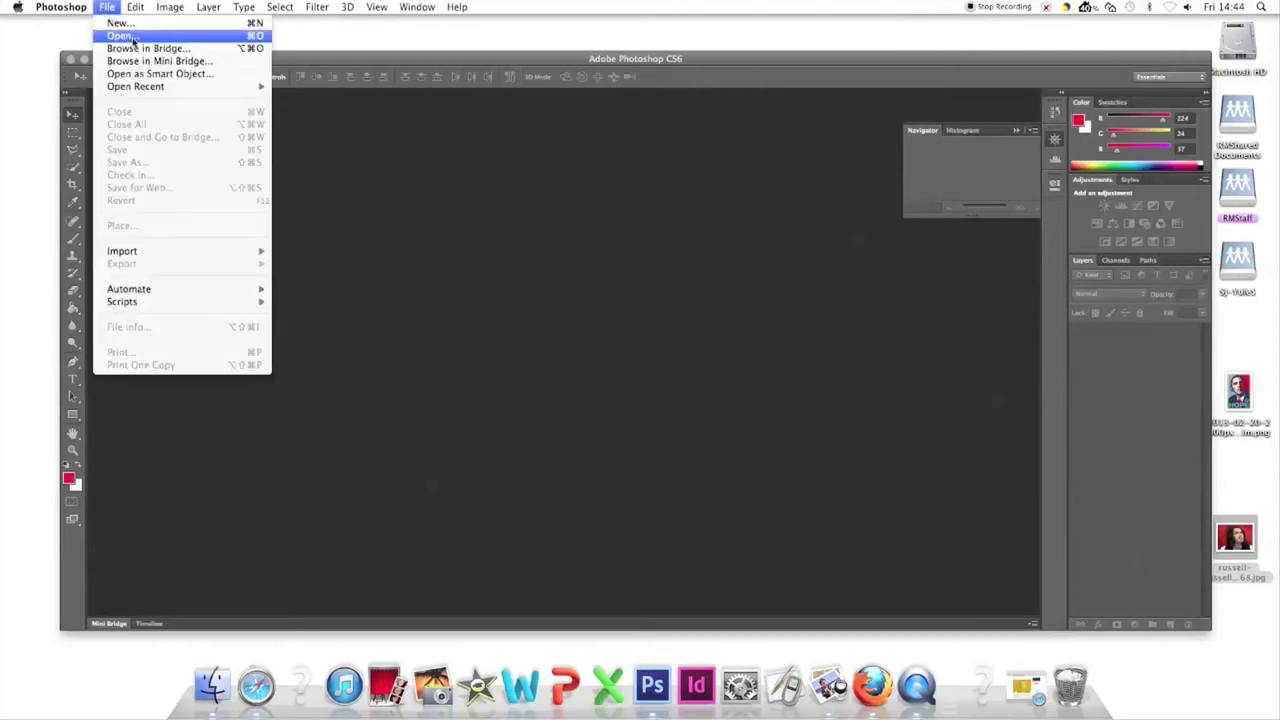
pyautogui.click(133, 37)
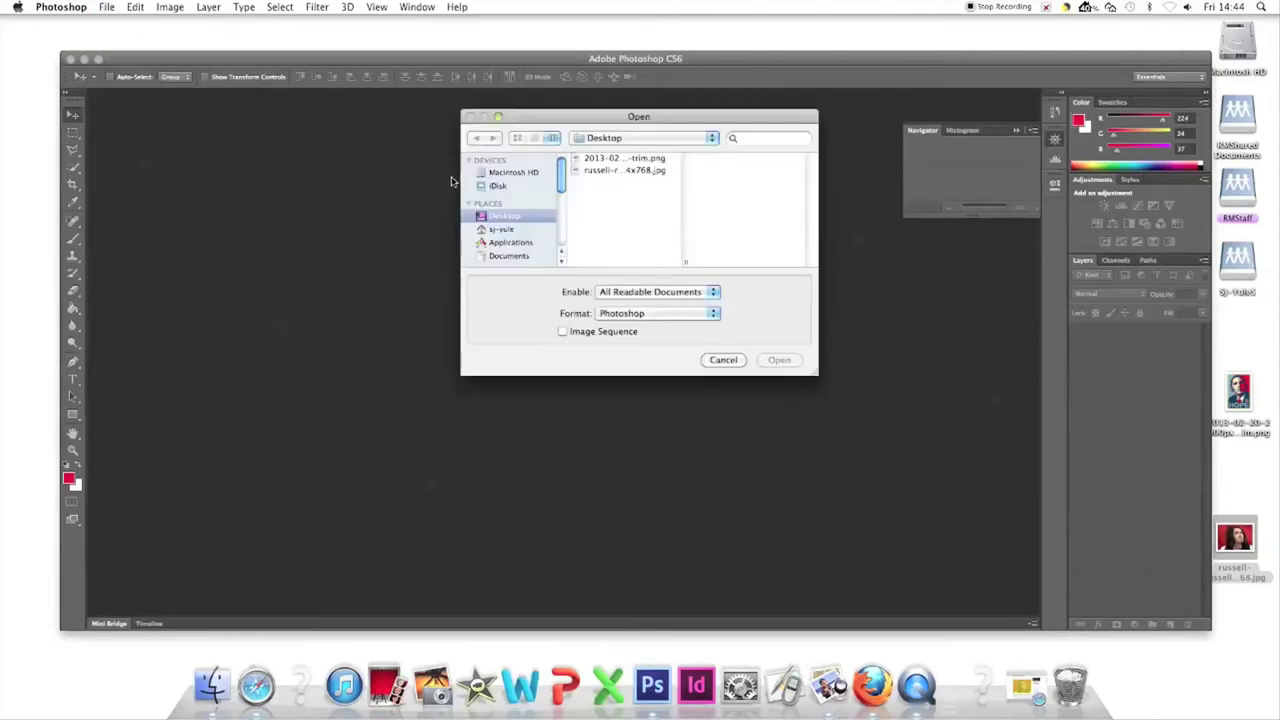
pyautogui.click(614, 160)
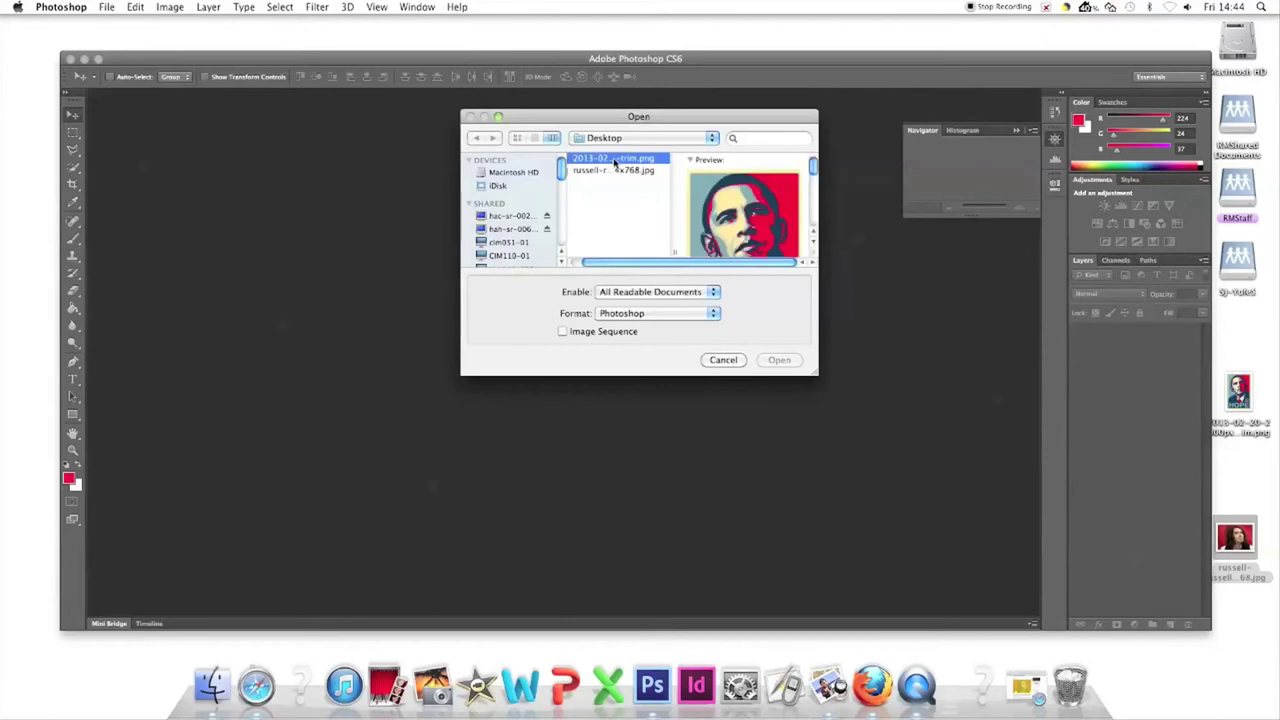
pyautogui.keyDown('shift'); pyautogui.click(595, 172); pyautogui.keyUp('shift')
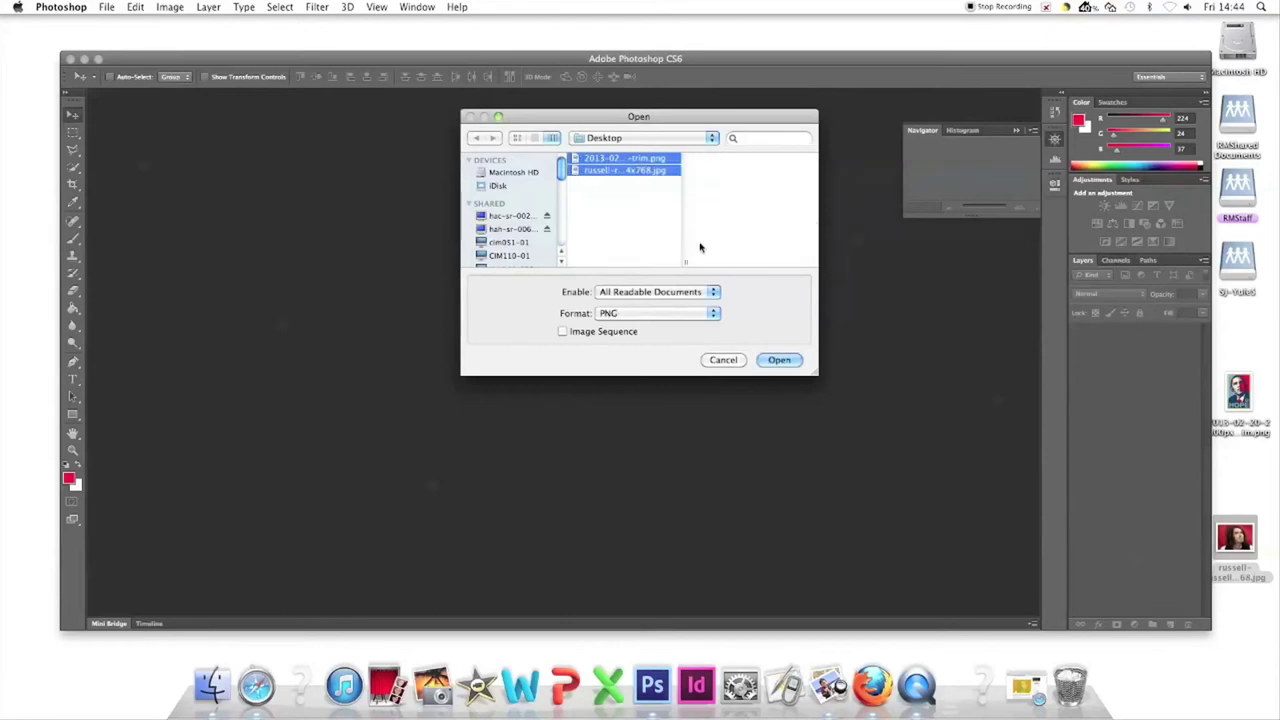
pyautogui.click(779, 360)
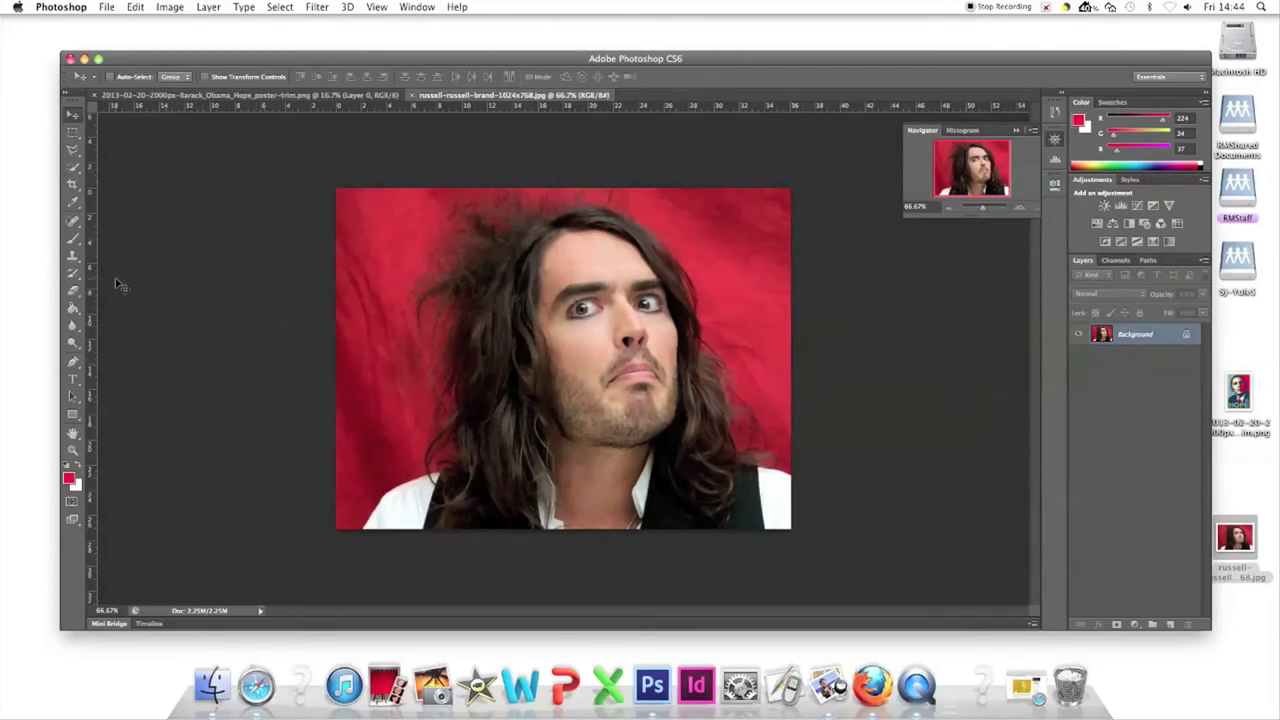
# Outline the man's hair, head and shoulders with the Polygonal Lasso, extending the selection below the photo's lower edge
pyautogui.click(74, 147)
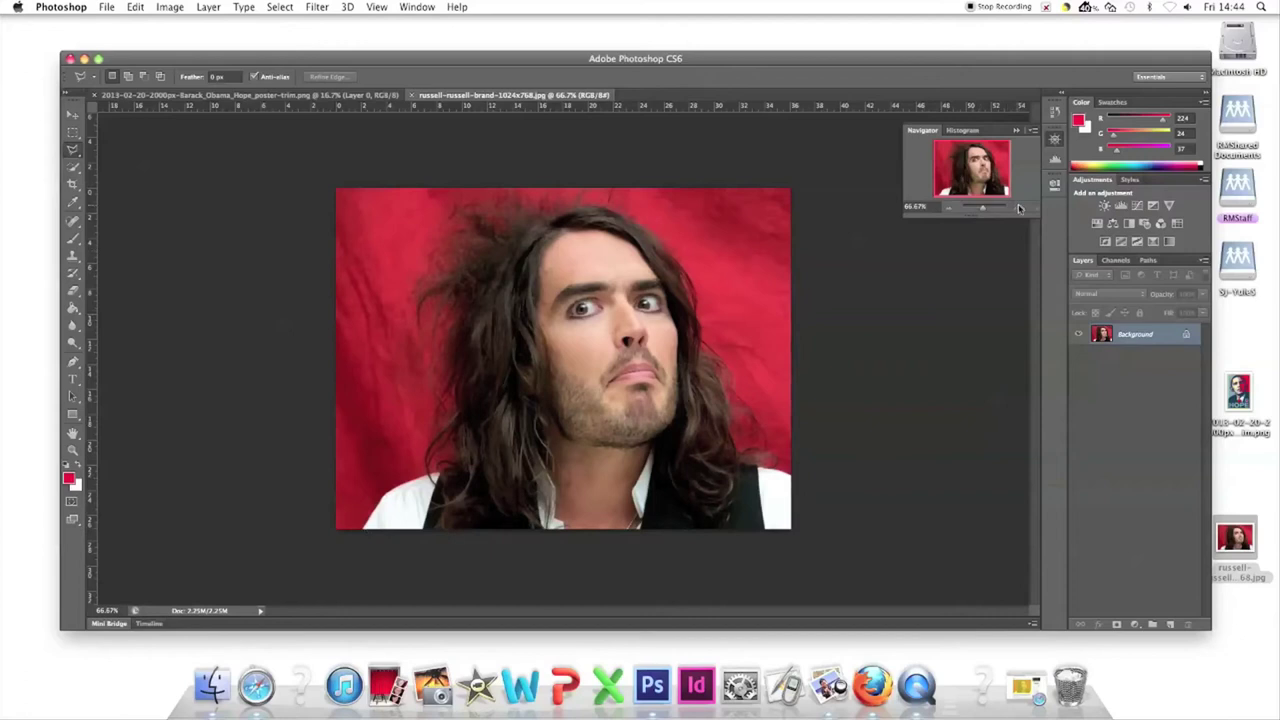
pyautogui.click(1020, 207)
pyautogui.click(1020, 207)
pyautogui.moveTo(977, 173); pyautogui.dragTo(967, 187)
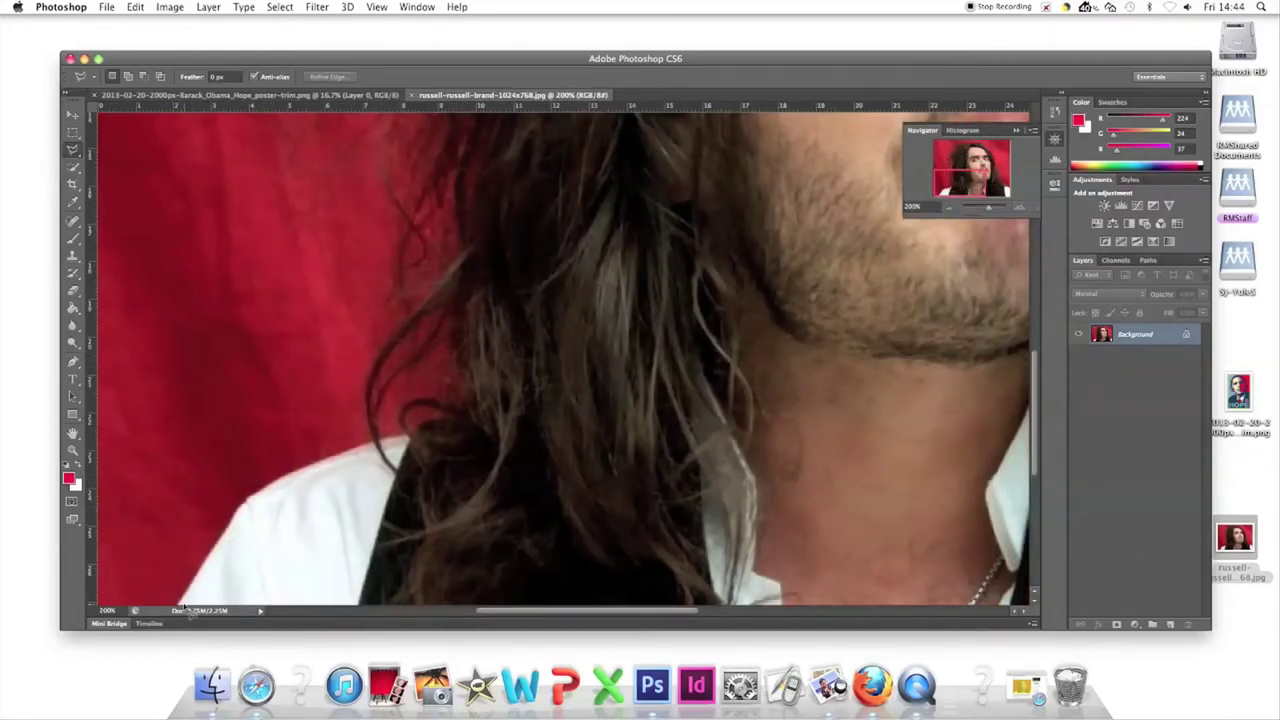
pyautogui.moveTo(180, 600)
pyautogui.mouseDown()
pyautogui.moveTo(283, 481)
pyautogui.moveTo(396, 451)
pyautogui.moveTo(460, 214)
pyautogui.mouseUp()
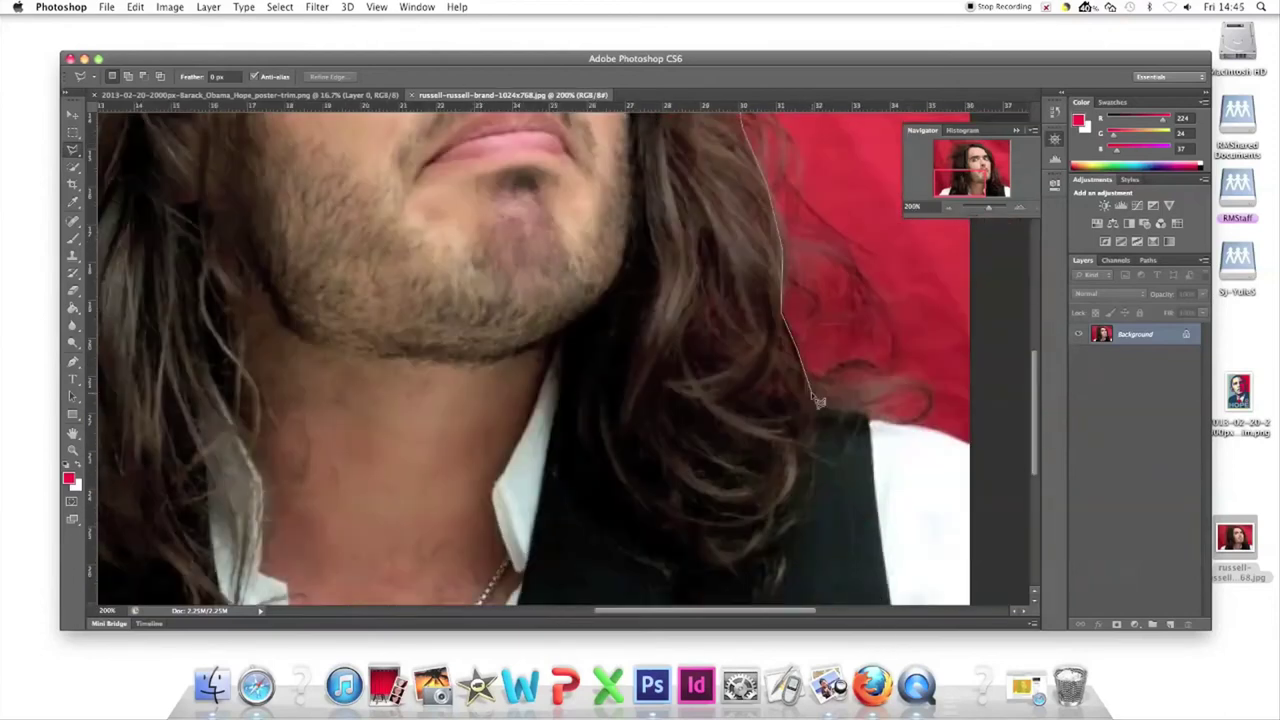
pyautogui.click(949, 209)
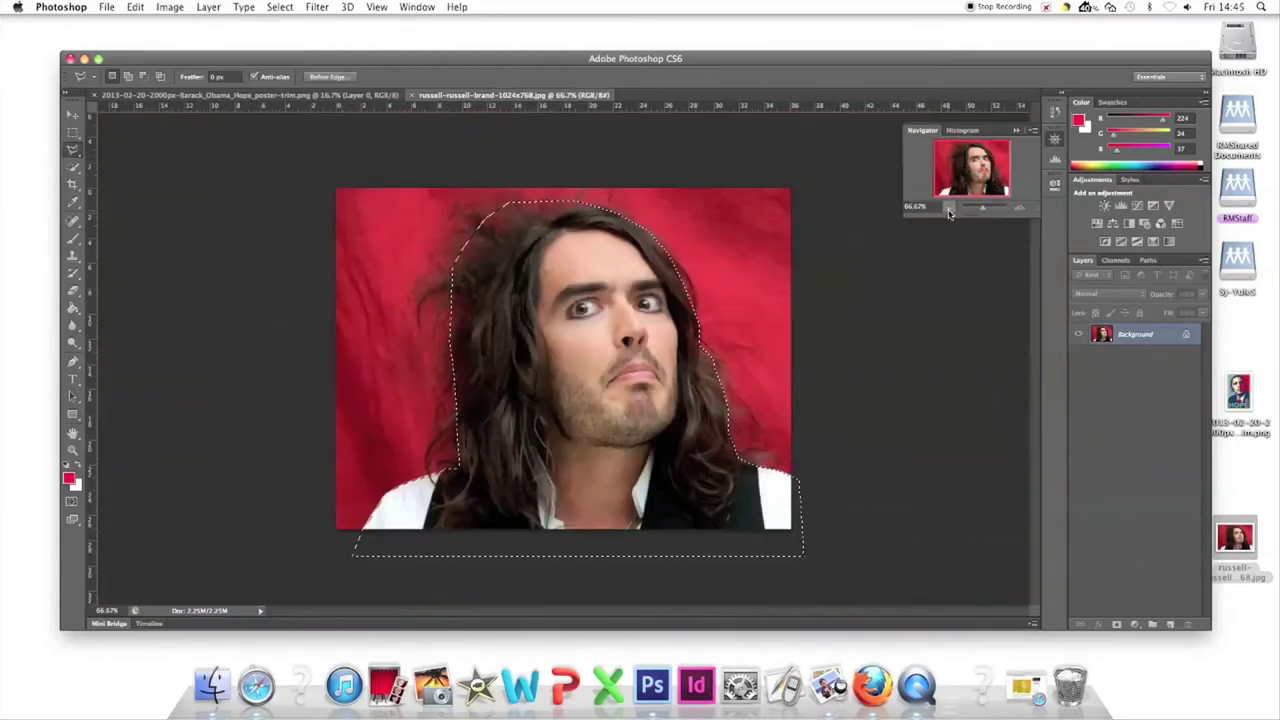
# Add the loose strands of hair on the photo's left side, from shoulder to crown, to the lasso selection
pyautogui.click(1019, 207)
pyautogui.click(1019, 207)
pyautogui.click(1019, 207)
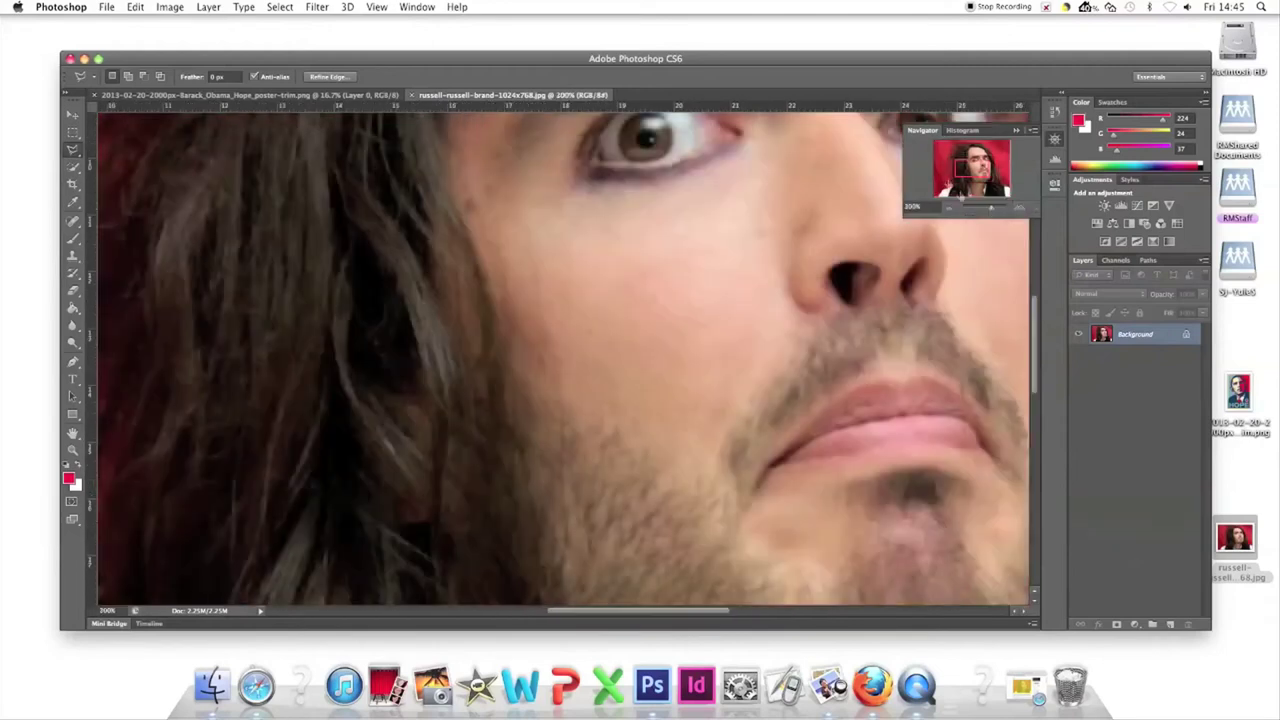
pyautogui.moveTo(961, 192); pyautogui.dragTo(954, 182)
pyautogui.keyDown('shift'); pyautogui.click(505, 511); pyautogui.keyUp('shift')
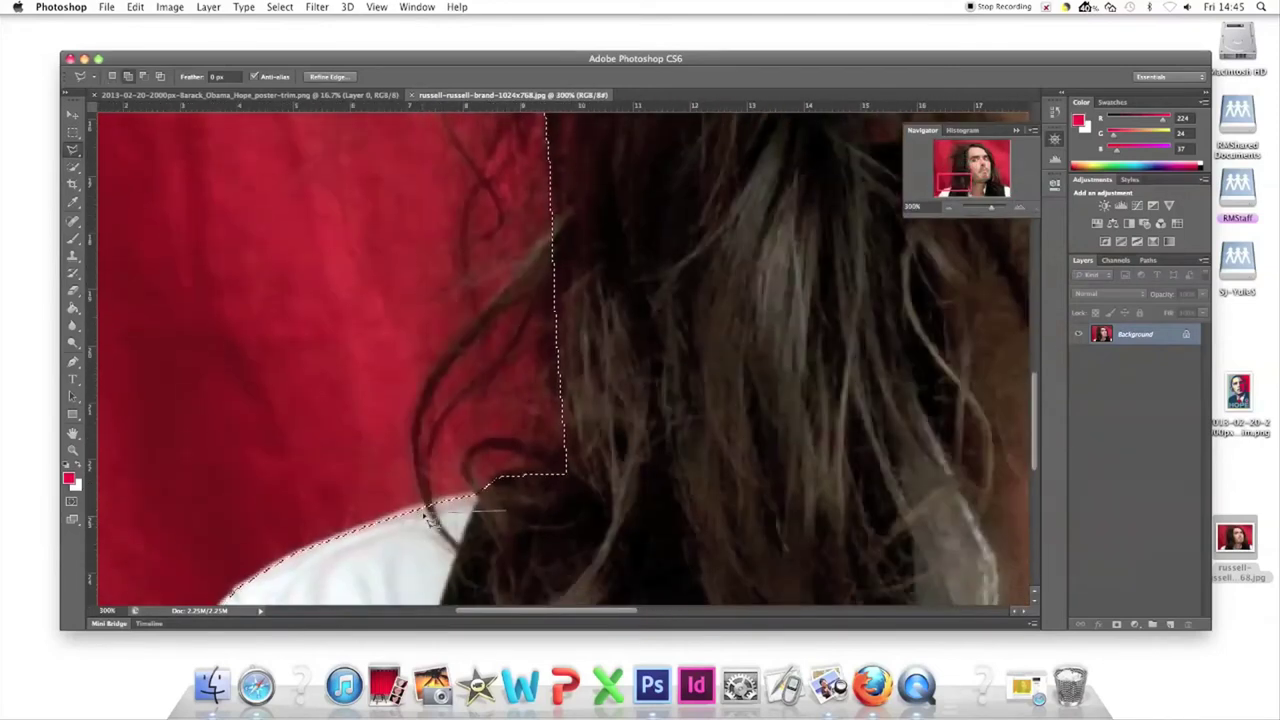
pyautogui.moveTo(427, 518)
pyautogui.mouseDown()
pyautogui.moveTo(419, 397)
pyautogui.moveTo(475, 326)
pyautogui.moveTo(476, 103)
pyautogui.moveTo(426, 537)
pyautogui.moveTo(406, 476)
pyautogui.moveTo(412, 313)
pyautogui.moveTo(475, 364)
pyautogui.moveTo(433, 287)
pyautogui.moveTo(407, 162)
pyautogui.moveTo(373, 216)
pyautogui.moveTo(389, 278)
pyautogui.moveTo(375, 163)
pyautogui.moveTo(365, 294)
pyautogui.moveTo(380, 424)
pyautogui.moveTo(388, 392)
pyautogui.moveTo(467, 332)
pyautogui.moveTo(486, 339)
pyautogui.moveTo(467, 256)
pyautogui.moveTo(523, 108)
pyautogui.moveTo(531, 448)
pyautogui.moveTo(545, 432)
pyautogui.moveTo(616, 423)
pyautogui.moveTo(593, 380)
pyautogui.moveTo(543, 364)
pyautogui.moveTo(663, 316)
pyautogui.moveTo(716, 320)
pyautogui.moveTo(841, 293)
pyautogui.moveTo(898, 336)
pyautogui.moveTo(1008, 648)
pyautogui.moveTo(700, 575)
pyautogui.mouseUp()
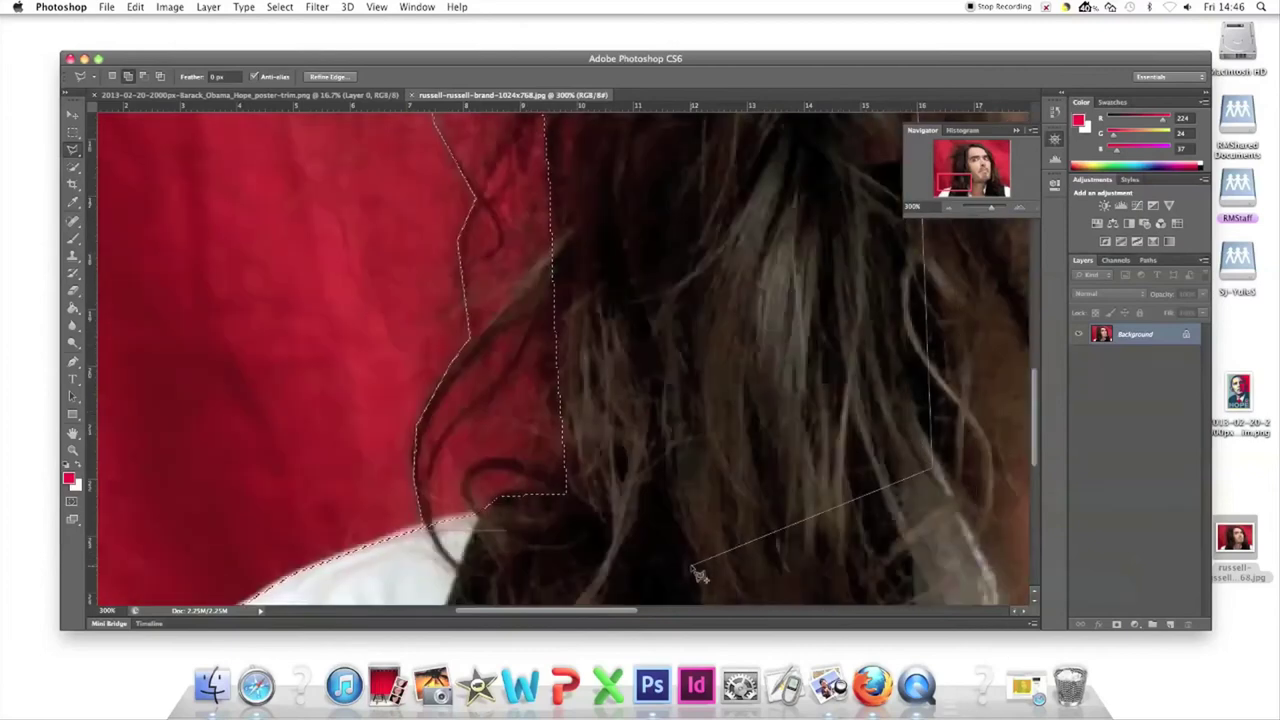
pyautogui.doubleClick(693, 568)
pyautogui.click(948, 206)
pyautogui.click(948, 206)
pyautogui.click(948, 206)
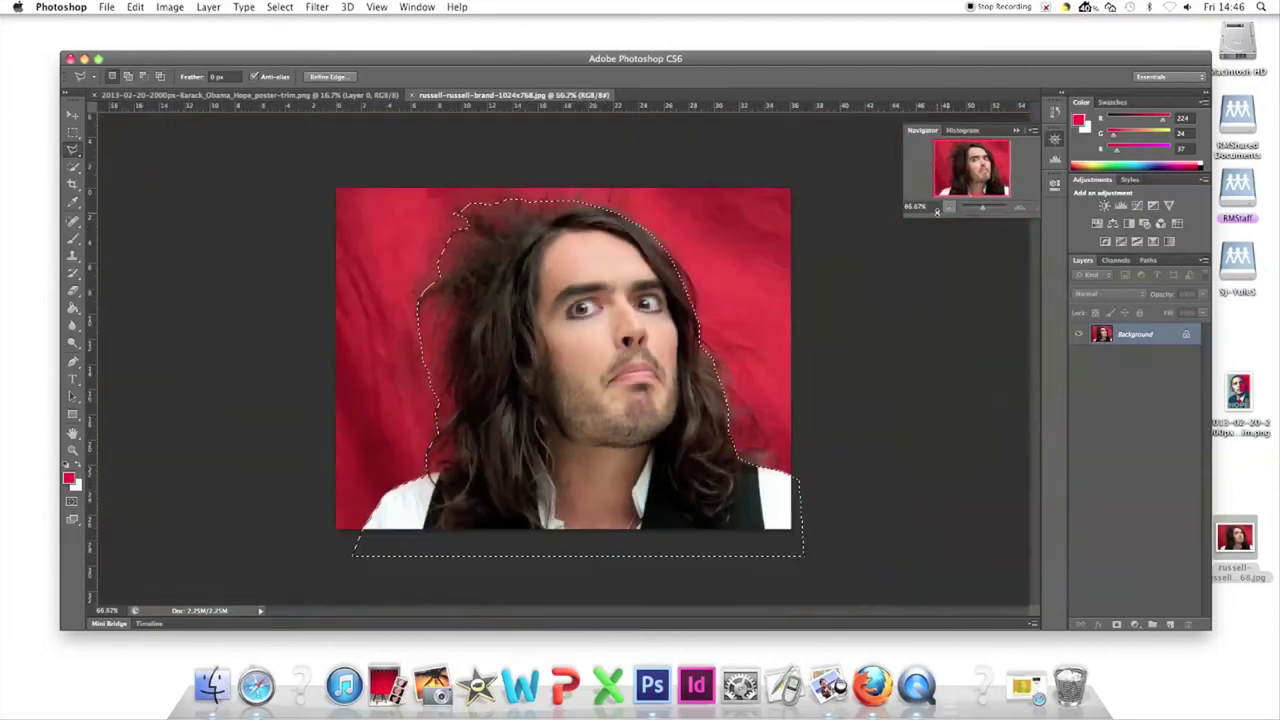
# Cut the selected figure from the photo and paste it into the Hope poster document
pyautogui.click(134, 7)
pyautogui.click(146, 100)
pyautogui.click(360, 95)
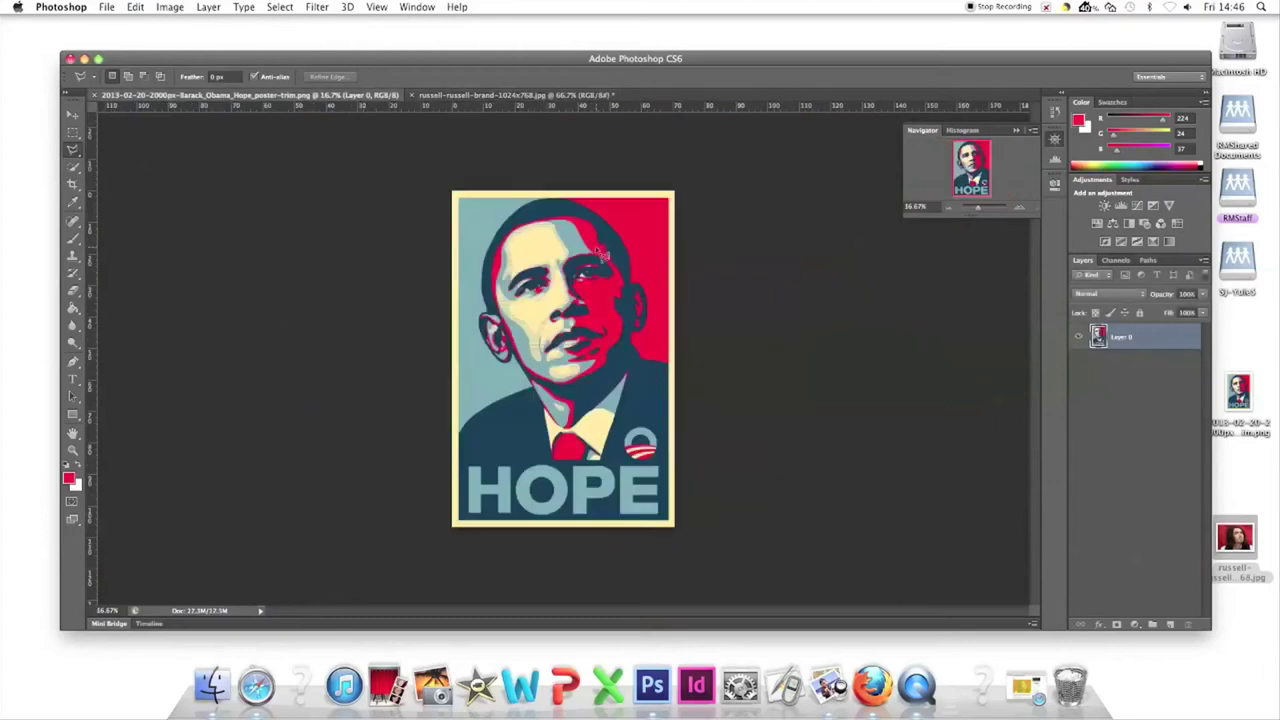
pyautogui.click(135, 7)
pyautogui.click(150, 133)
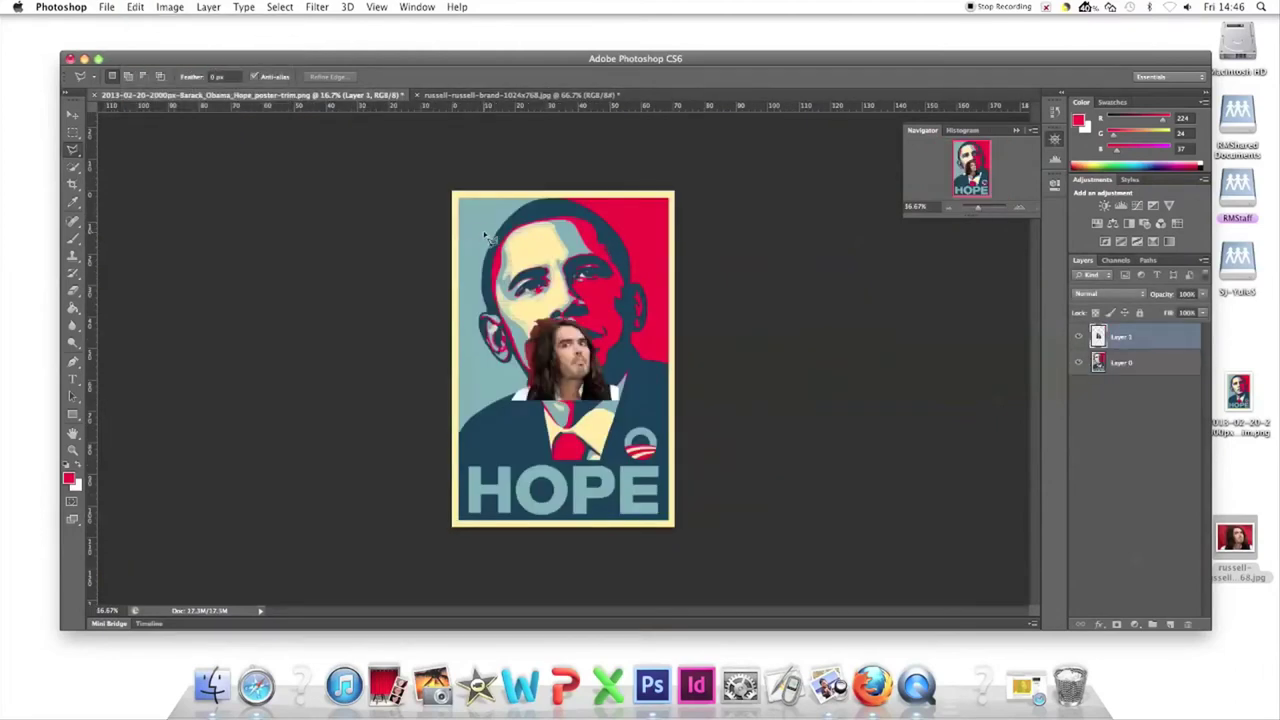
# Desaturate the pasted portrait layer
pyautogui.click(171, 7)
pyautogui.moveTo(192, 48)
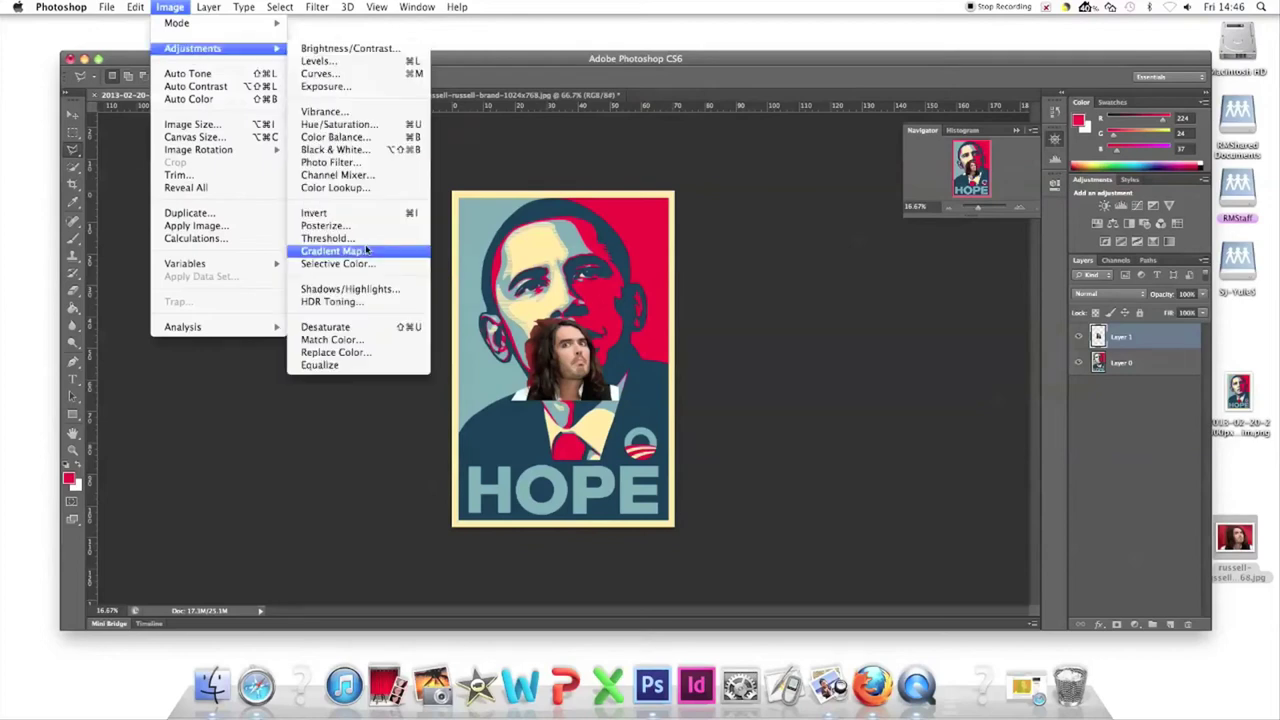
pyautogui.click(326, 327)
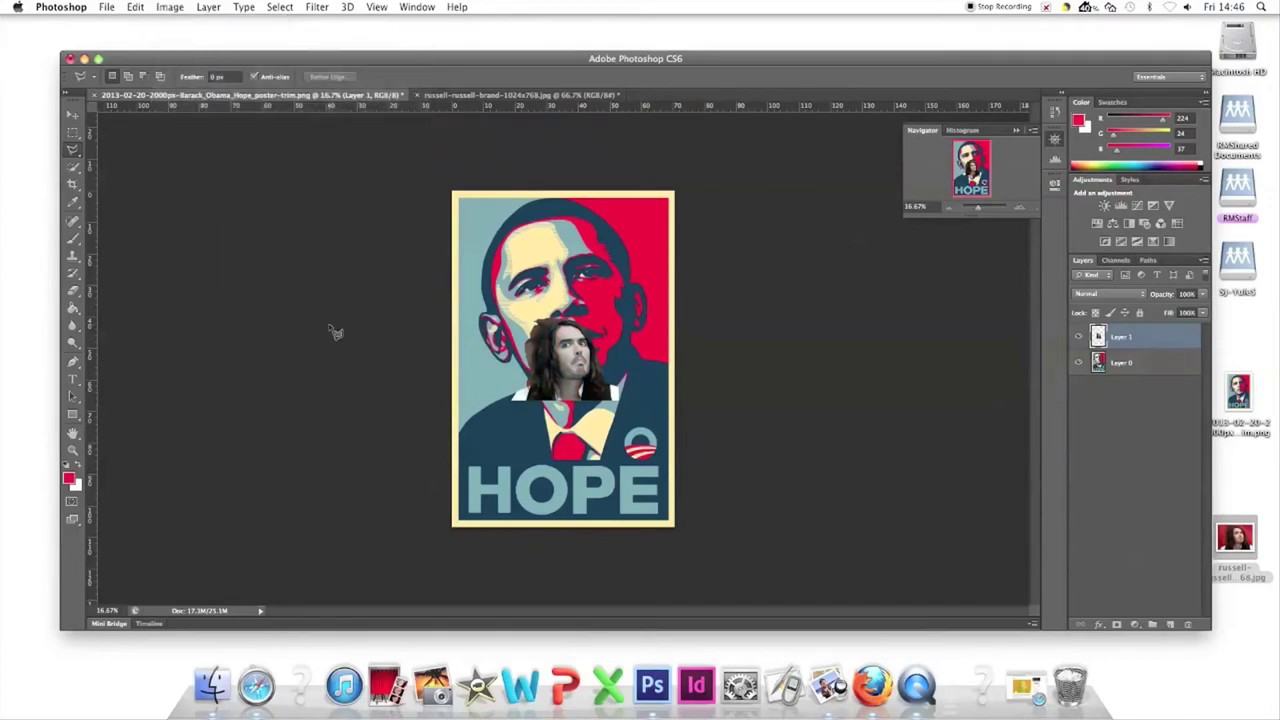
# Scale the portrait proportionally to about 328% and position it over the original face, with its lower edge just above the HOPE lettering
pyautogui.click(136, 7)
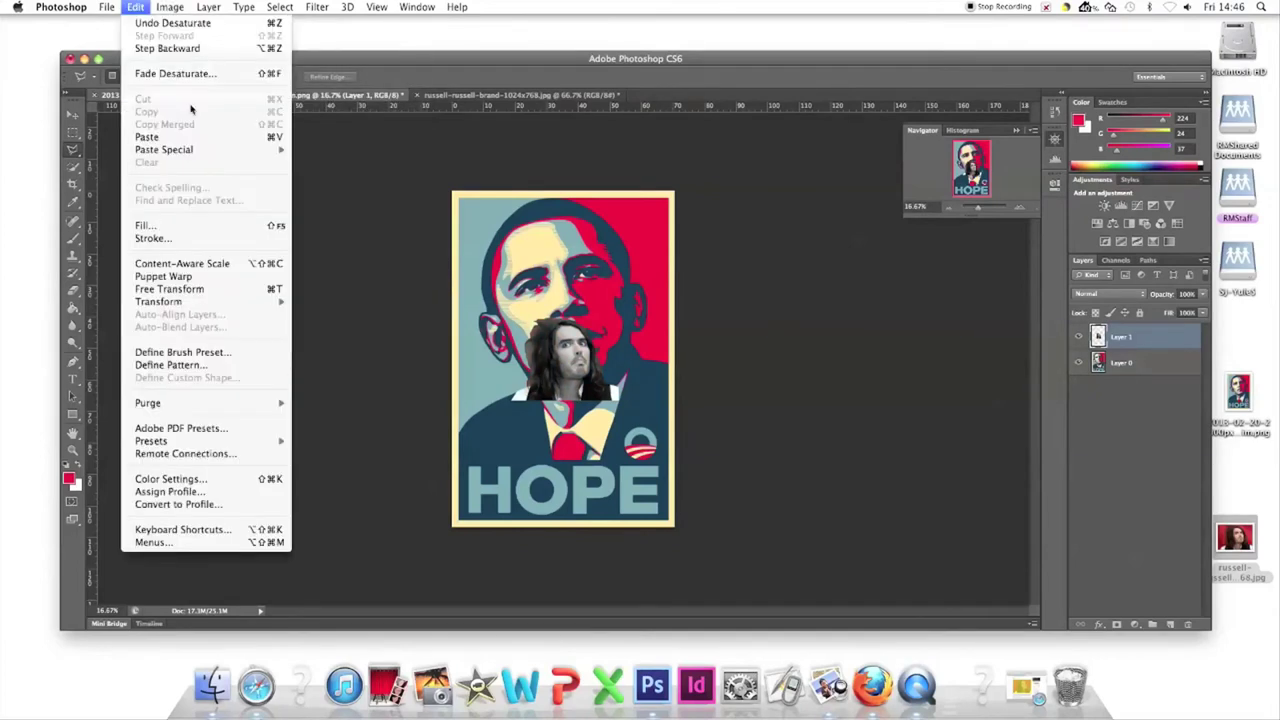
pyautogui.click(197, 290)
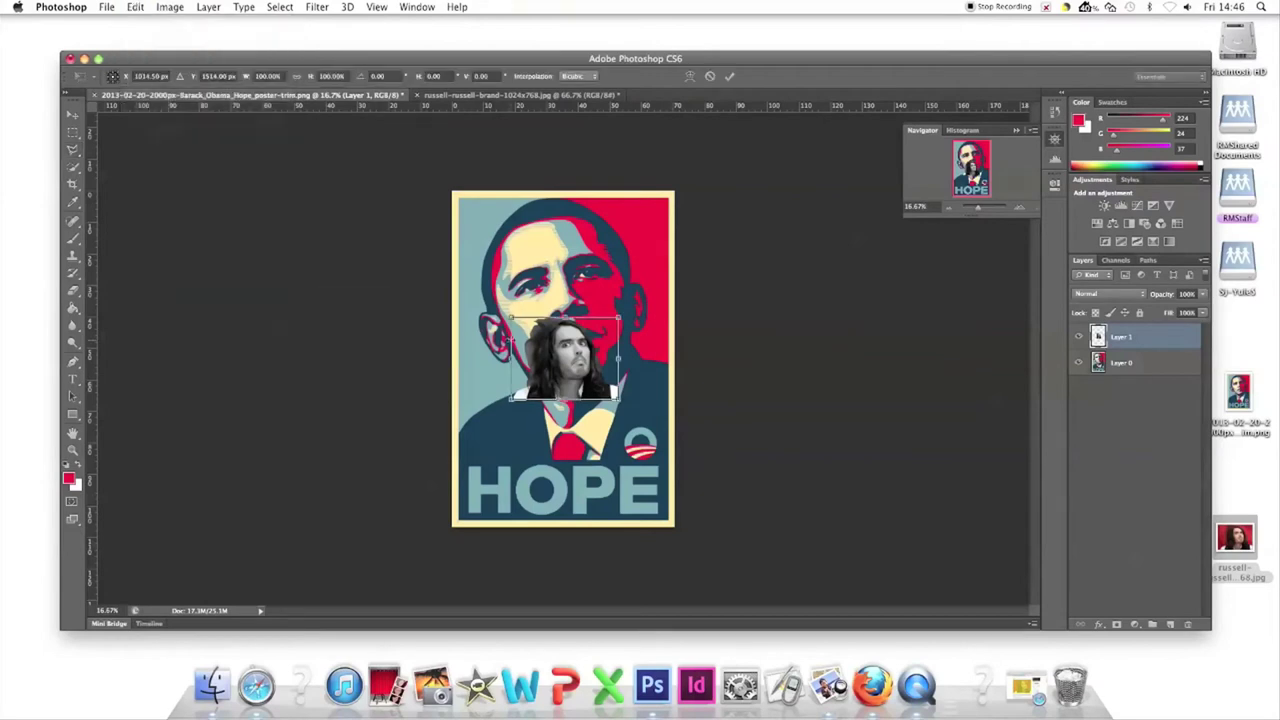
pyautogui.moveTo(620, 316); pyautogui.dragTo(834, 149)
pyautogui.moveTo(742, 230); pyautogui.dragTo(630, 290)
pyautogui.moveTo(717, 209); pyautogui.dragTo(726, 207)
pyautogui.moveTo(636, 270); pyautogui.dragTo(634, 275)
pyautogui.moveTo(725, 210); pyautogui.dragTo(738, 200)
pyautogui.moveTo(670, 267); pyautogui.dragTo(643, 265)
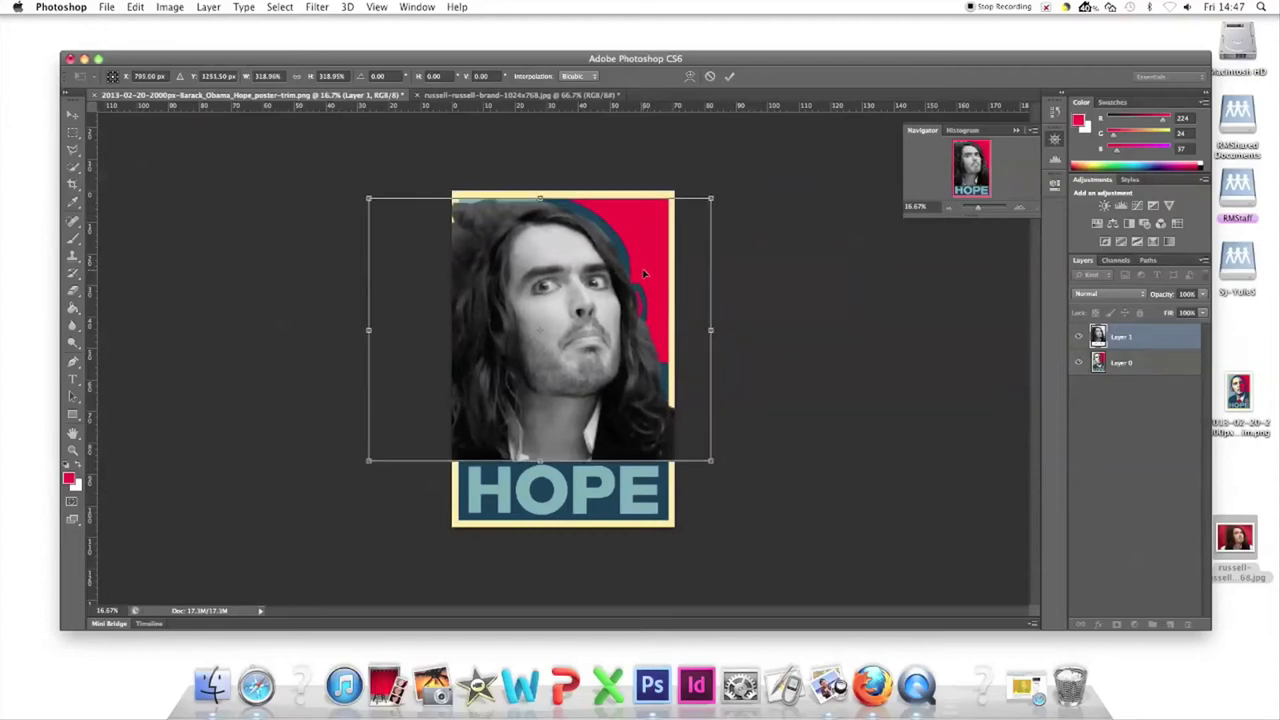
pyautogui.moveTo(711, 198); pyautogui.dragTo(720, 190)
pyautogui.moveTo(672, 241); pyautogui.dragTo(669, 241)
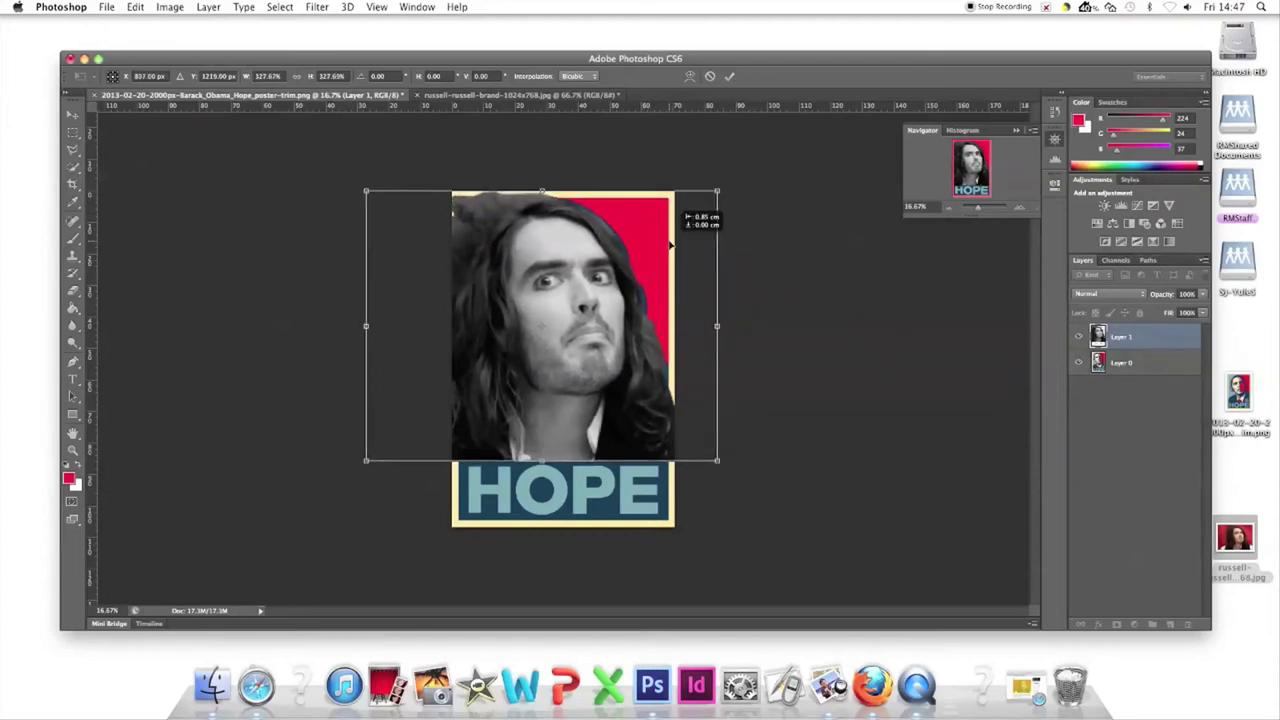
pyautogui.press('Return')
# Clear the strip of the portrait that covers the poster's right cream border, using a rectangular marquee selection
pyautogui.click(72, 135)
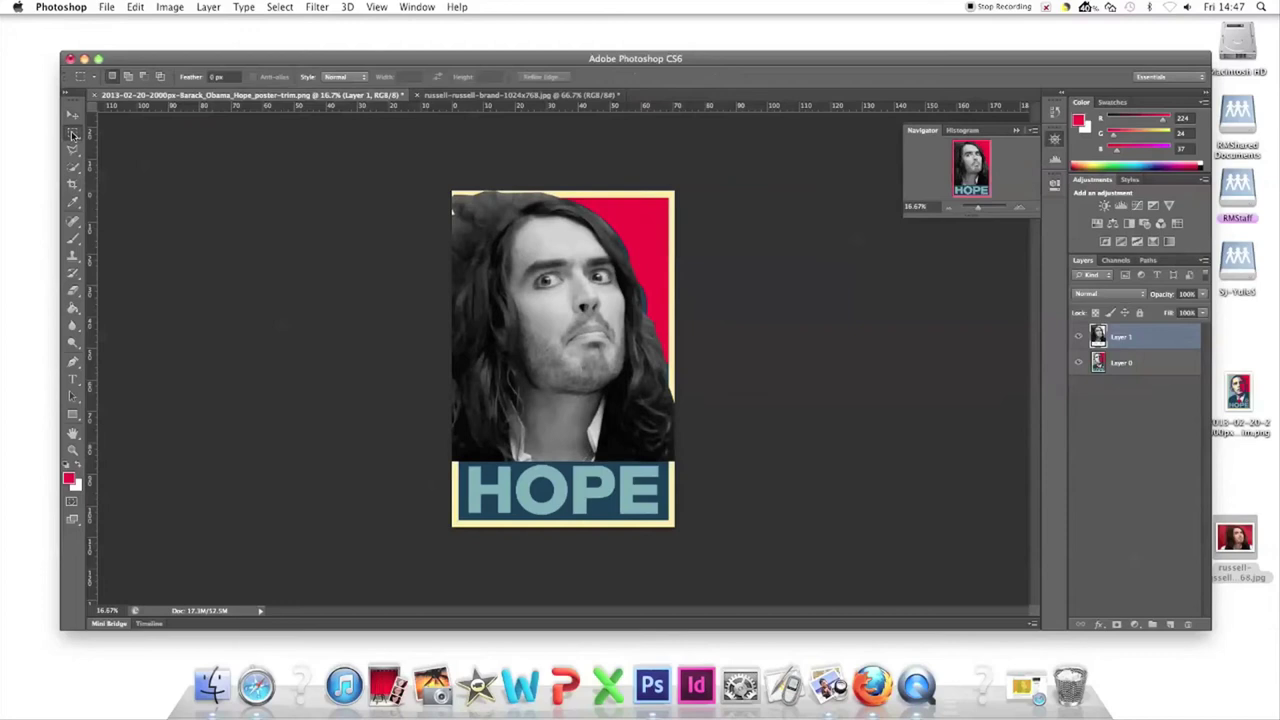
pyautogui.click(1020, 209)
pyautogui.click(1020, 209)
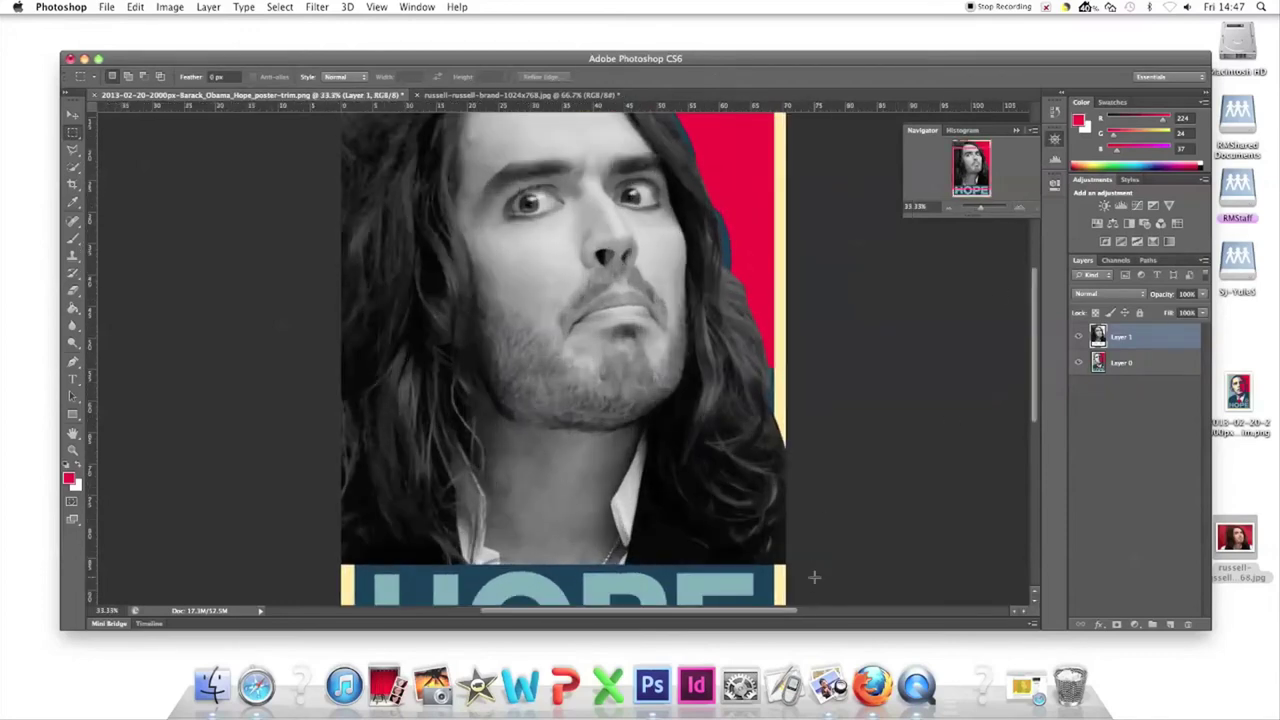
pyautogui.moveTo(786, 600); pyautogui.dragTo(775, 384)
pyautogui.click(148, 7)
pyautogui.click(160, 161)
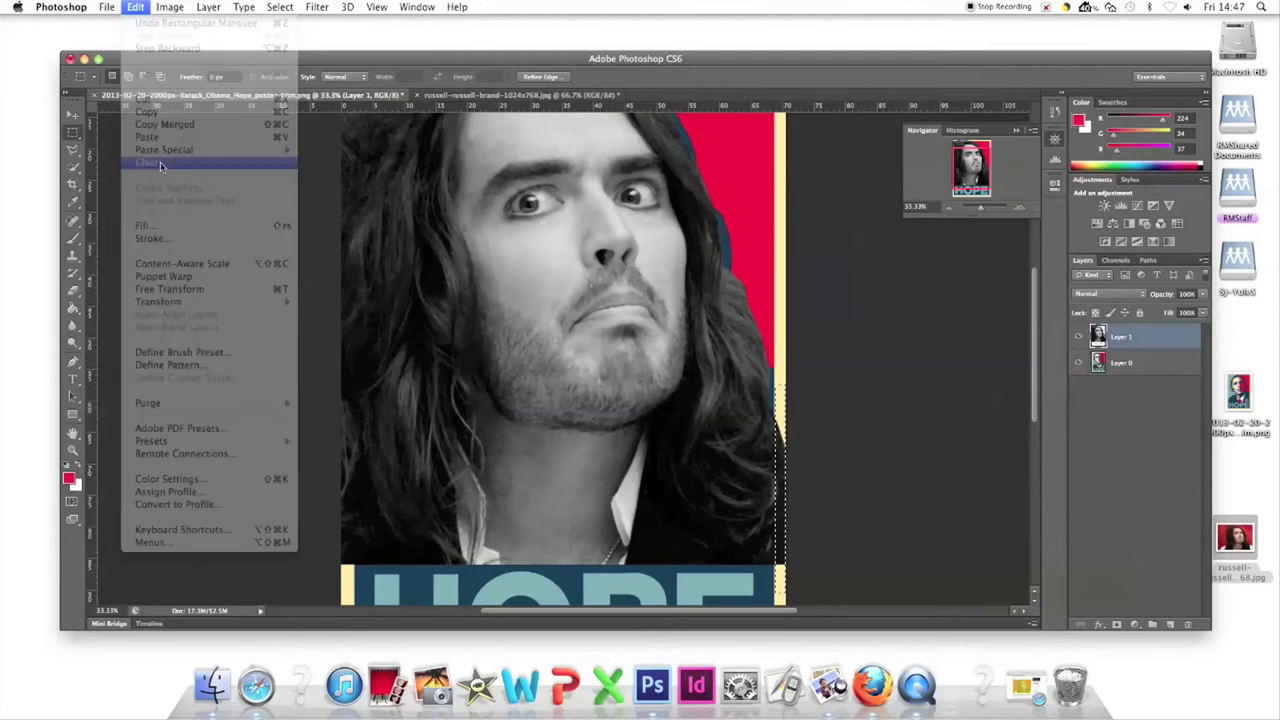
pyautogui.moveTo(787, 355); pyautogui.dragTo(771, 568)
pyautogui.click(823, 331)
# Clear the parts of the portrait that cover the poster's left and top cream borders
pyautogui.moveTo(300, 540)
pyautogui.mouseDown()
pyautogui.moveTo(379, 157)
pyautogui.moveTo(355, 108)
pyautogui.mouseUp()
pyautogui.moveTo(340, 180)
pyautogui.mouseDown()
pyautogui.moveTo(375, 610)
pyautogui.moveTo(354, 571)
pyautogui.mouseUp()
pyautogui.press('BackSpace')
pyautogui.scroll(10, 354, 571)
pyautogui.moveTo(775, 249); pyautogui.dragTo(248, 267)
pyautogui.press('BackSpace')
pyautogui.click(580, 329)
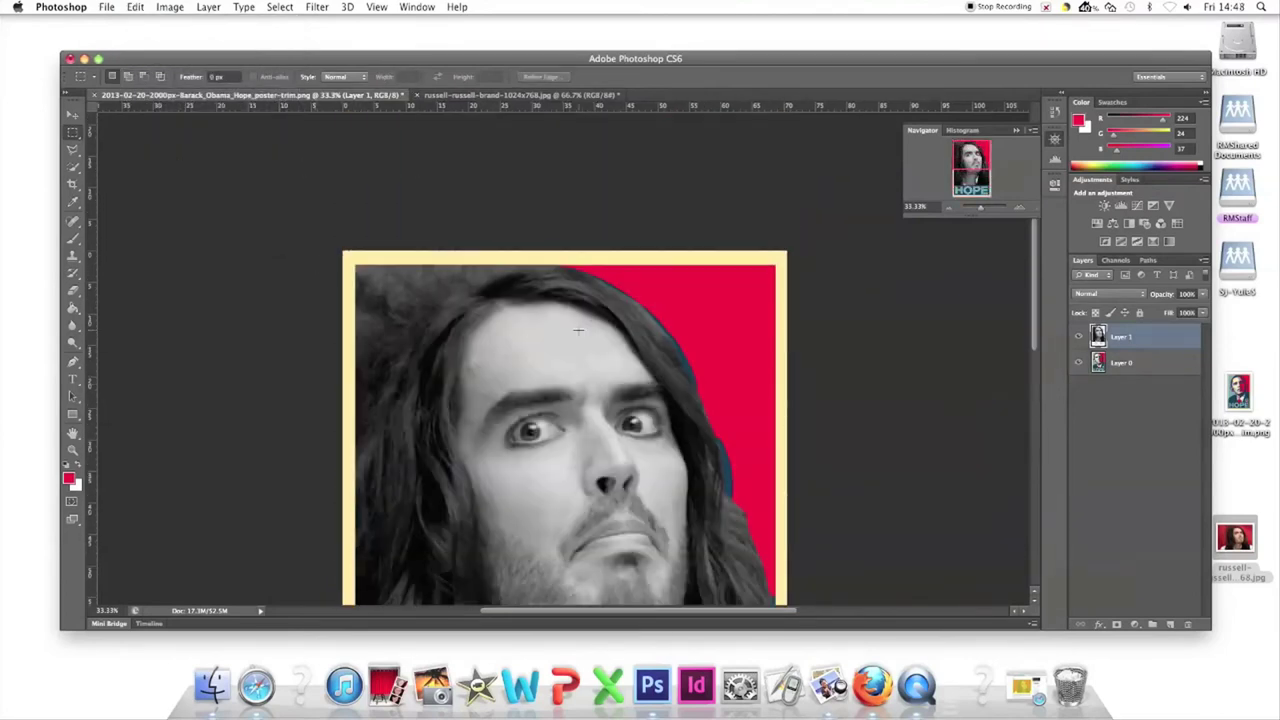
# Clean up any remaining portrait overlap along the lower stretches of the poster's side borders and deselect
pyautogui.click(948, 207)
pyautogui.click(1021, 206)
pyautogui.scroll(-5, 770, 434)
pyautogui.moveTo(770, 434); pyautogui.dragTo(750, 150)
pyautogui.scroll(-8, 791, 274)
pyautogui.hscroll(-4, 791, 274)
pyautogui.moveTo(322, 492); pyautogui.dragTo(343, 167)
pyautogui.scroll(-10, 400, 250)
pyautogui.click(453, 293)
pyautogui.click(949, 207)
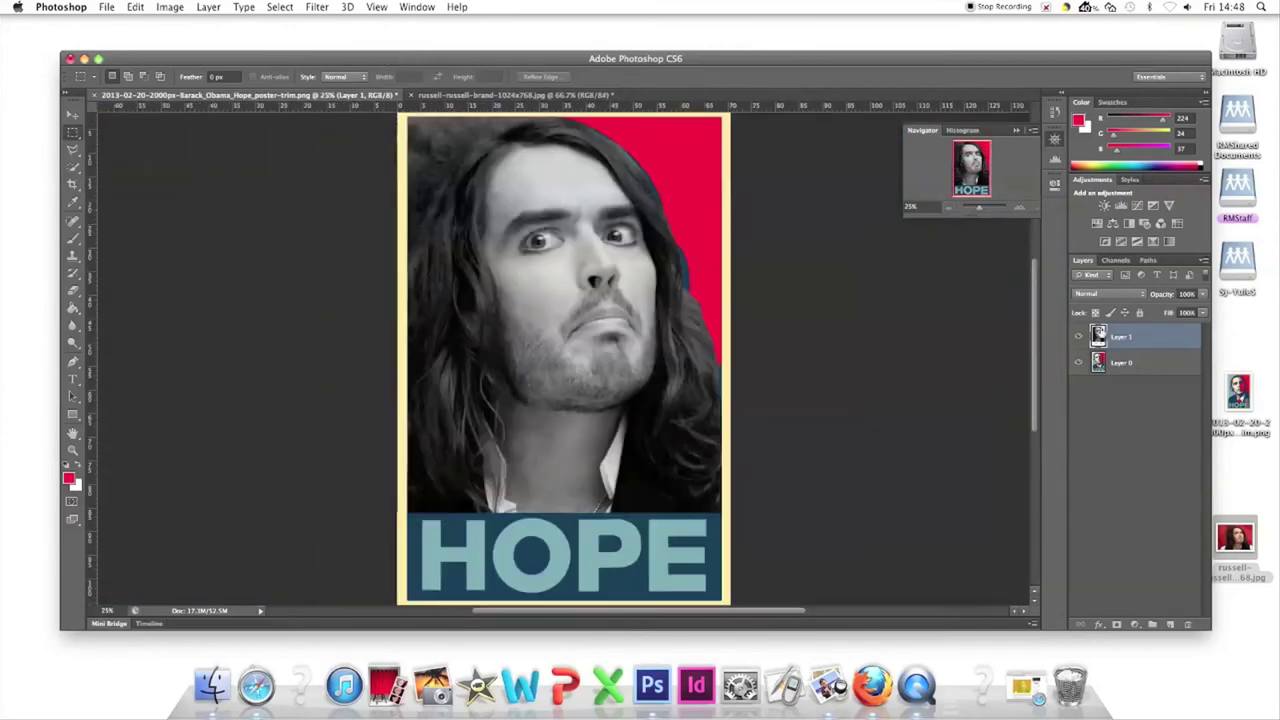
# Apply the Cutout filter to the portrait layer with 5 levels, edge simplicity 5 and edge fidelity 2
pyautogui.click(318, 7)
pyautogui.click(342, 75)
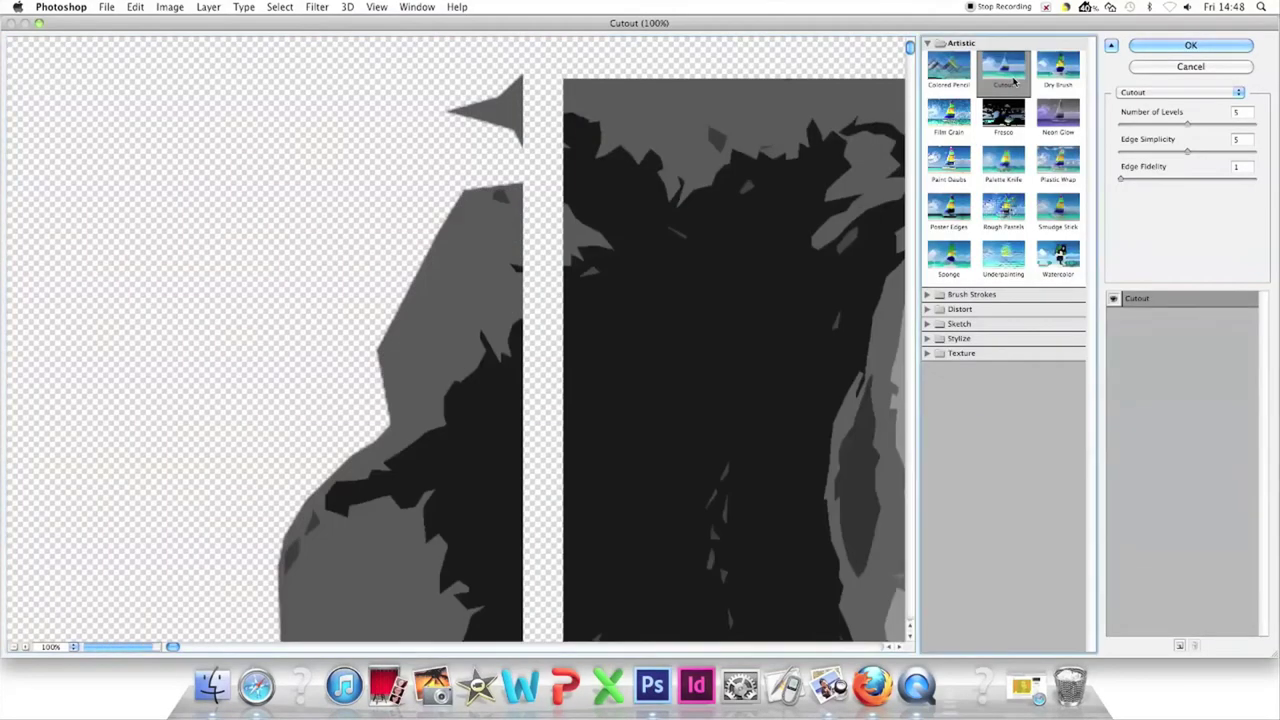
pyautogui.click(15, 647)
pyautogui.click(15, 647)
pyautogui.click(15, 647)
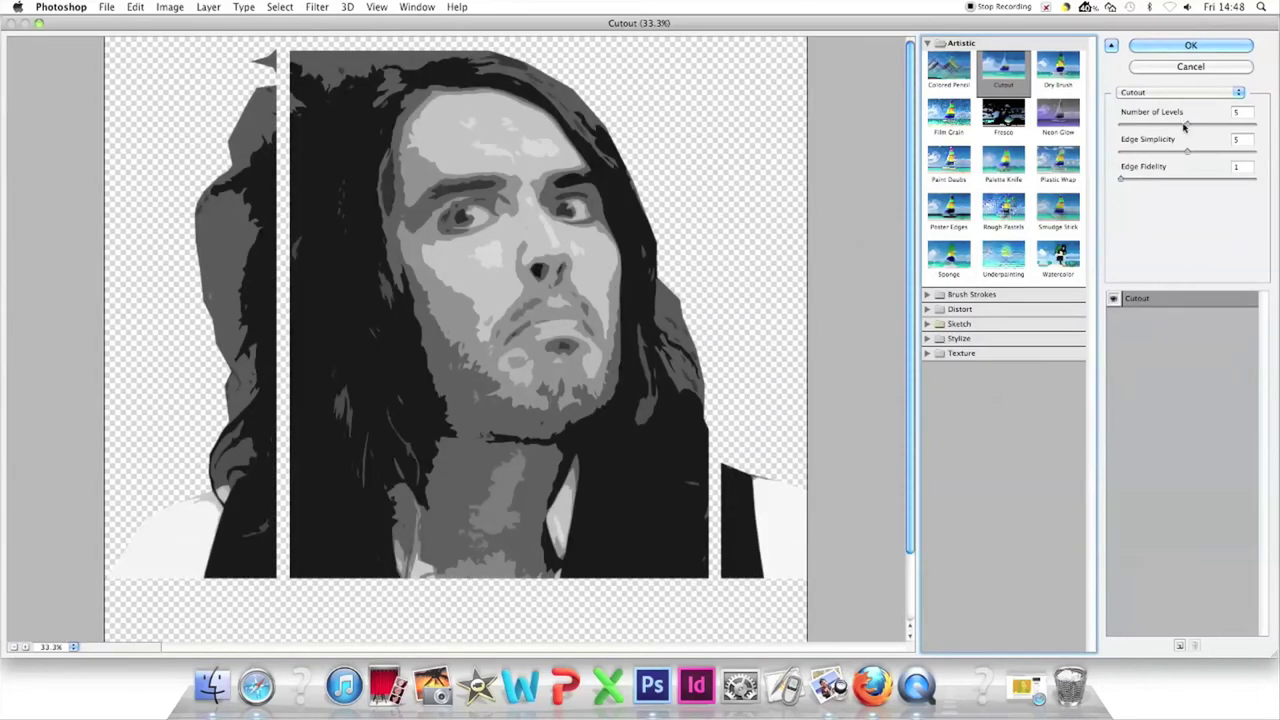
pyautogui.moveTo(1187, 125); pyautogui.dragTo(1186, 157)
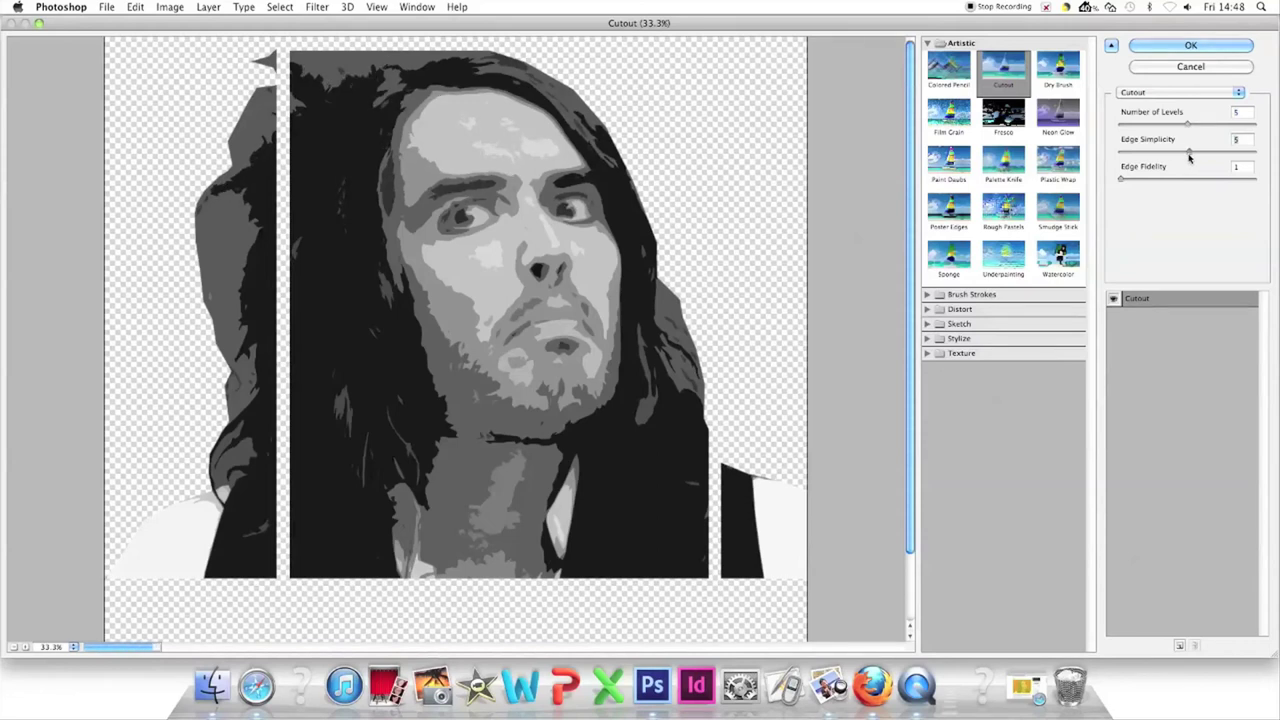
pyautogui.moveTo(1120, 180); pyautogui.dragTo(1195, 186)
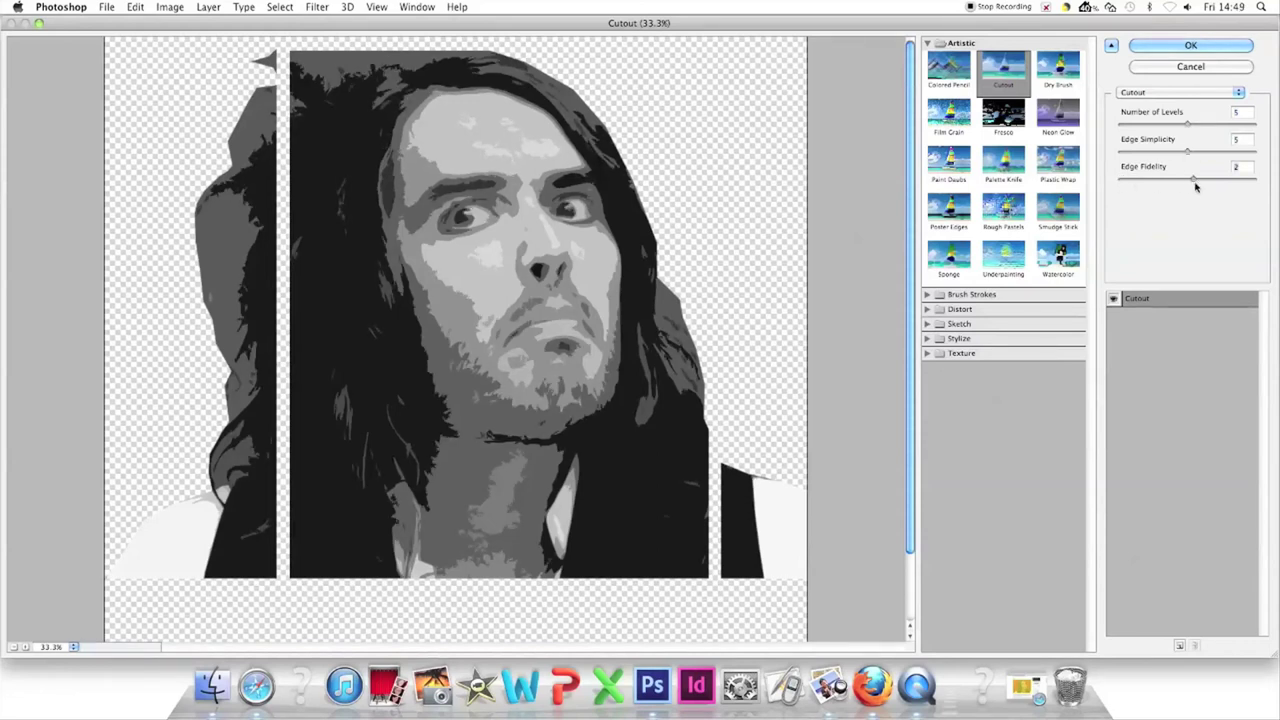
pyautogui.moveTo(1195, 186); pyautogui.dragTo(1153, 183)
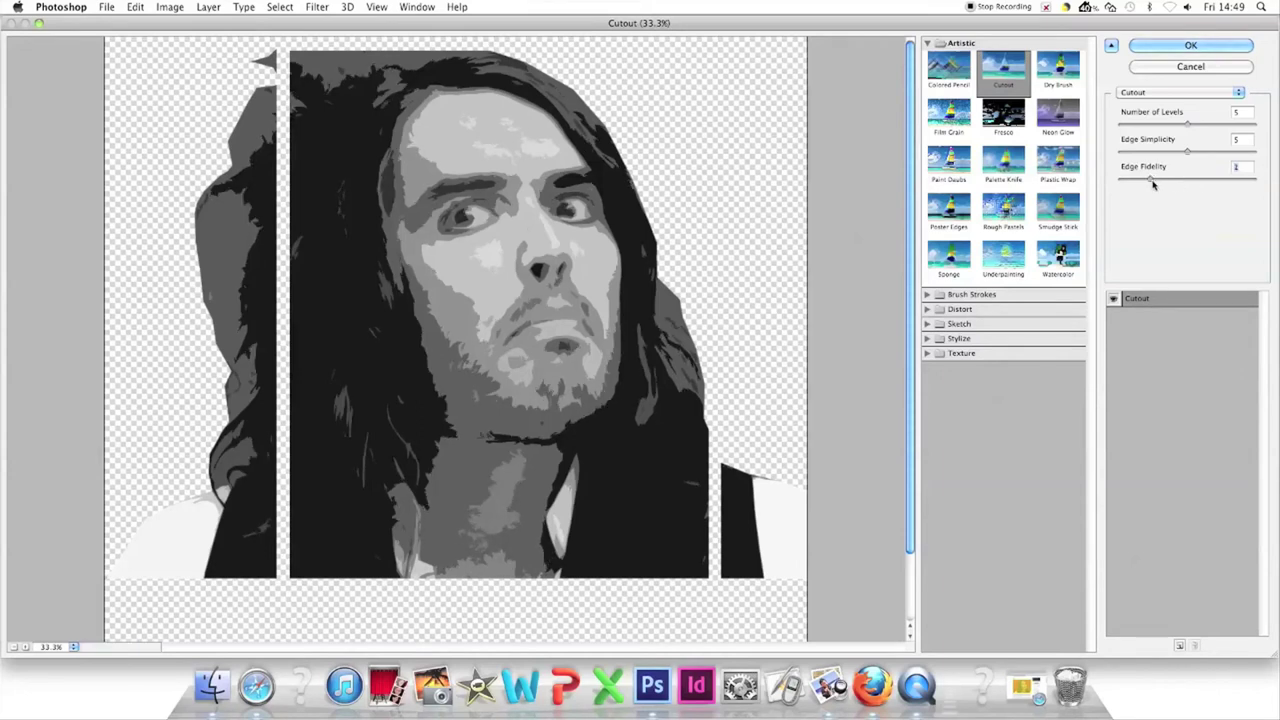
pyautogui.click(1179, 48)
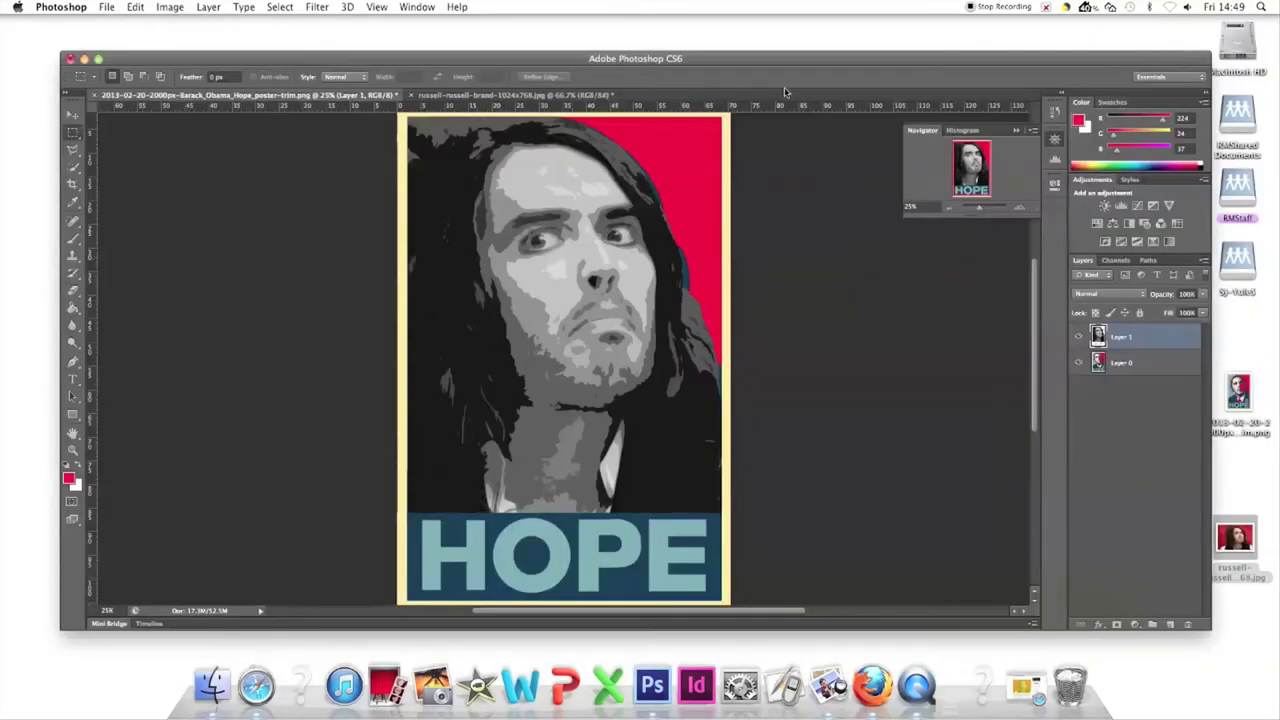
# Posterize the portrait layer to 5 levels
pyautogui.click(171, 7)
pyautogui.moveTo(193, 56)
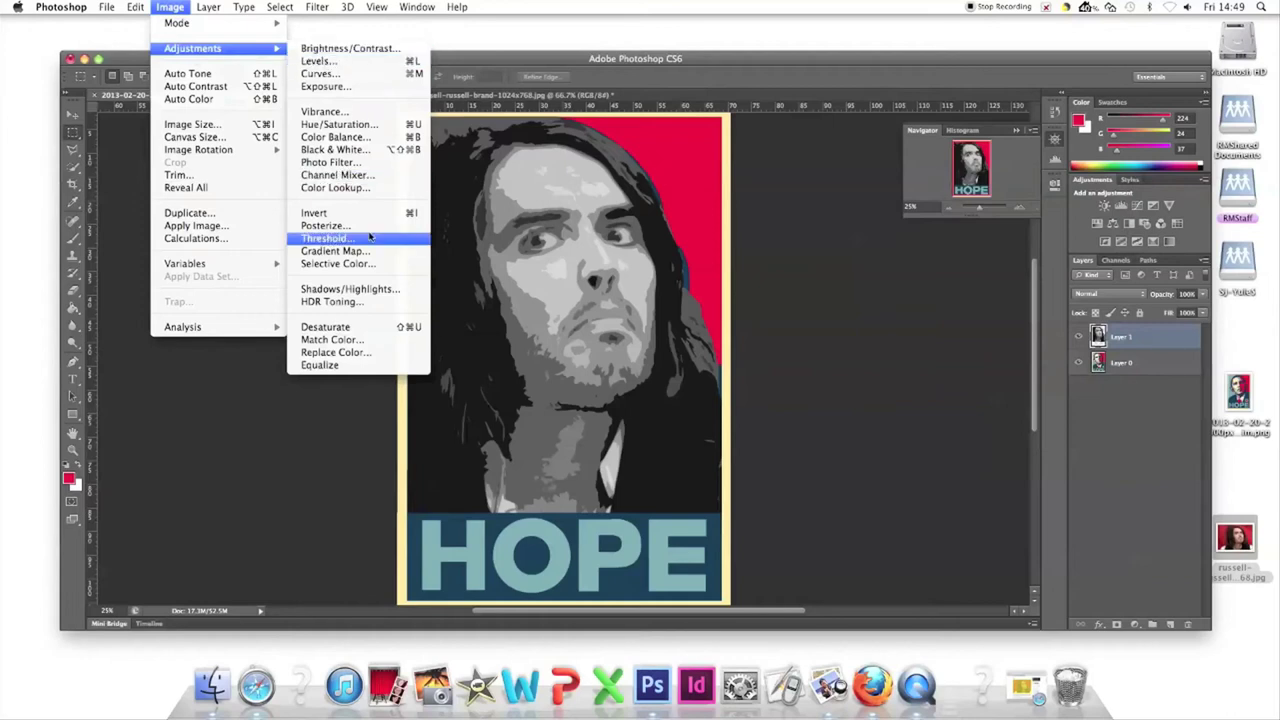
pyautogui.click(322, 226)
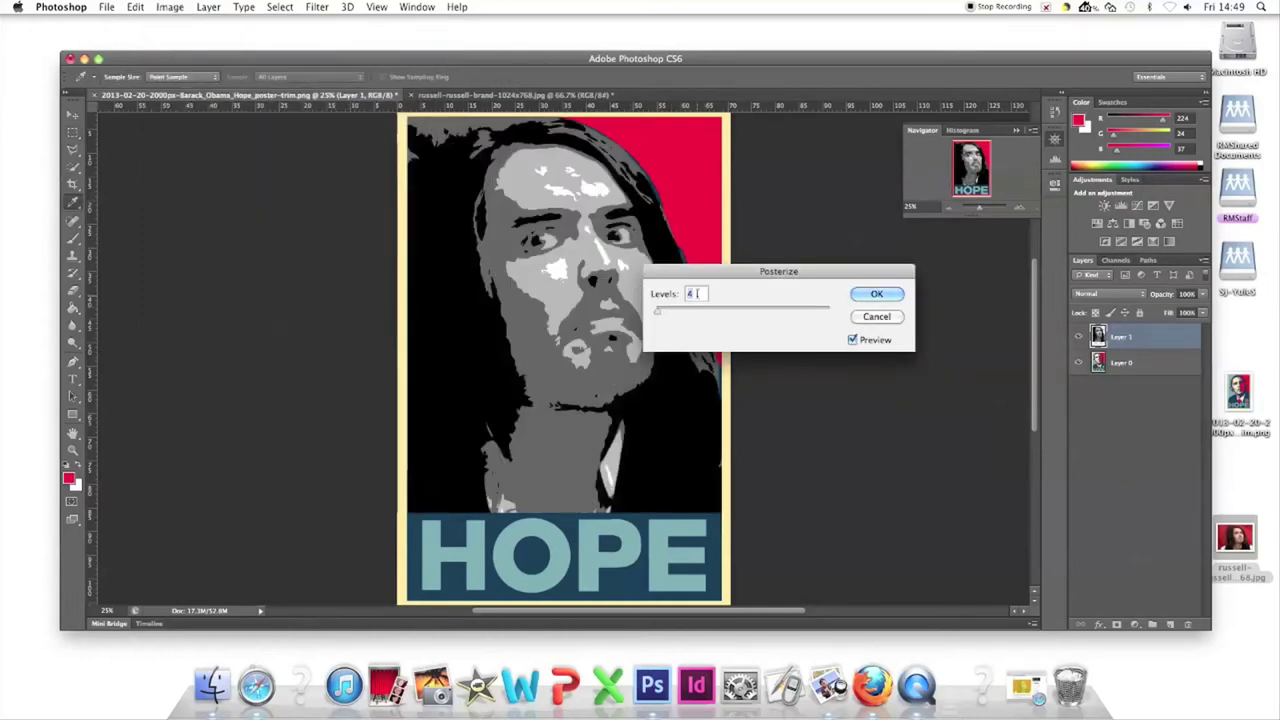
pyautogui.write('5')
pyautogui.click(876, 294)
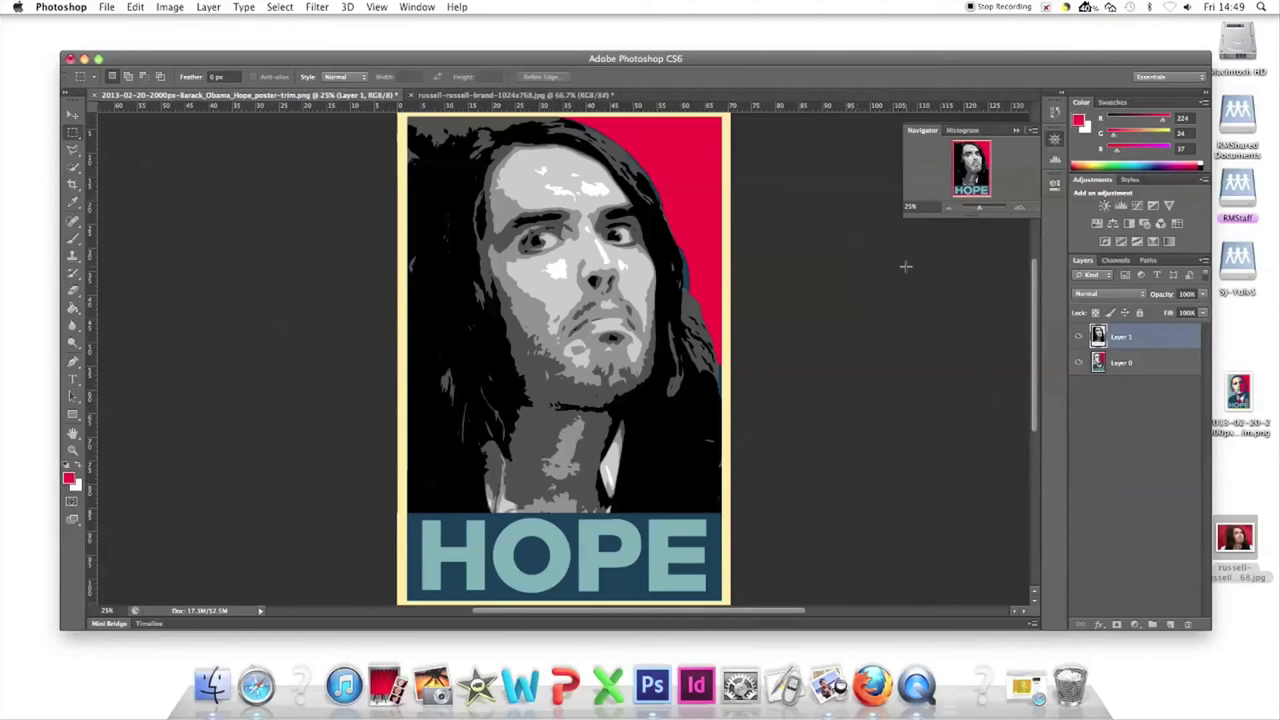
# Set the foreground color to the cream sampled from the poster's border, fde5a9
pyautogui.click(1112, 366)
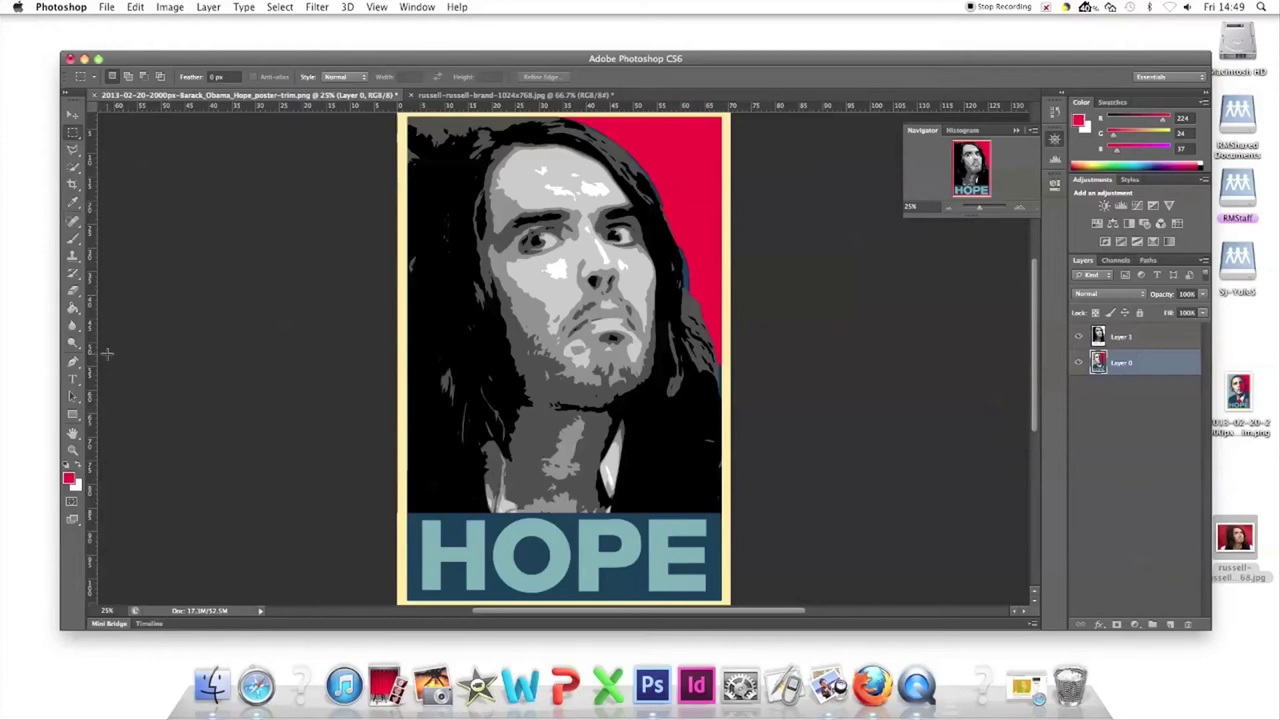
pyautogui.click(68, 480)
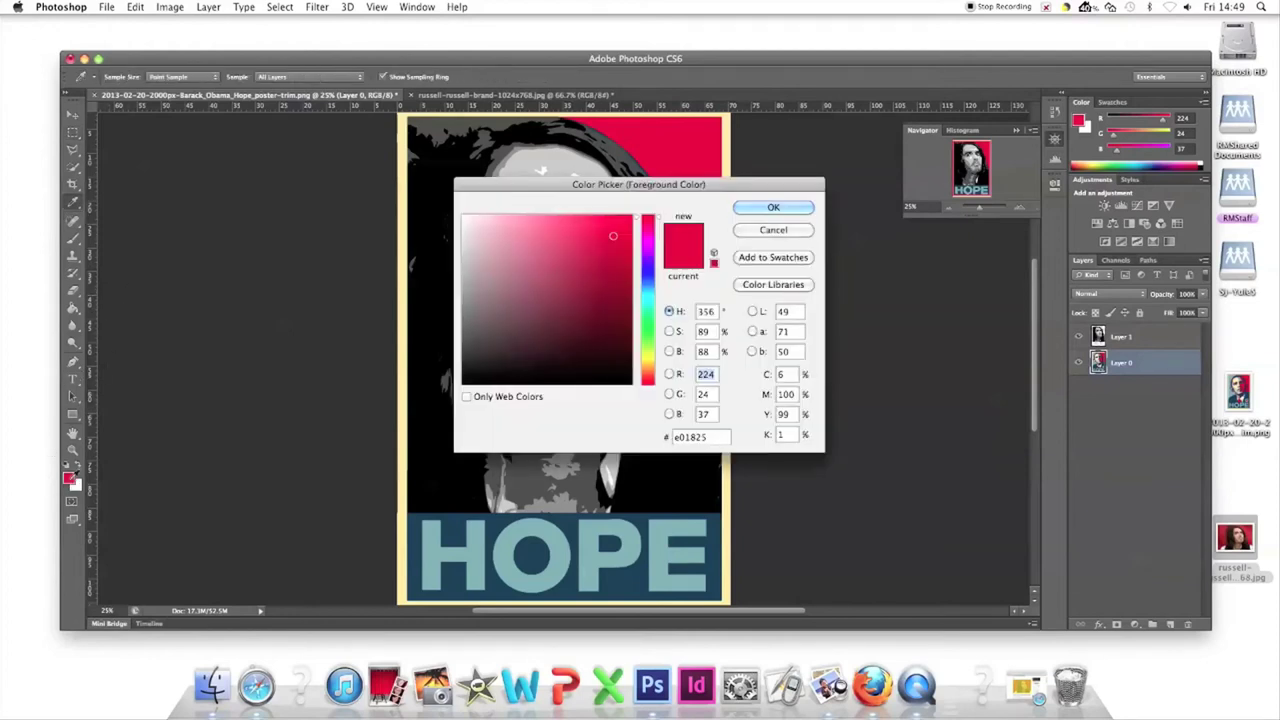
pyautogui.click(406, 230)
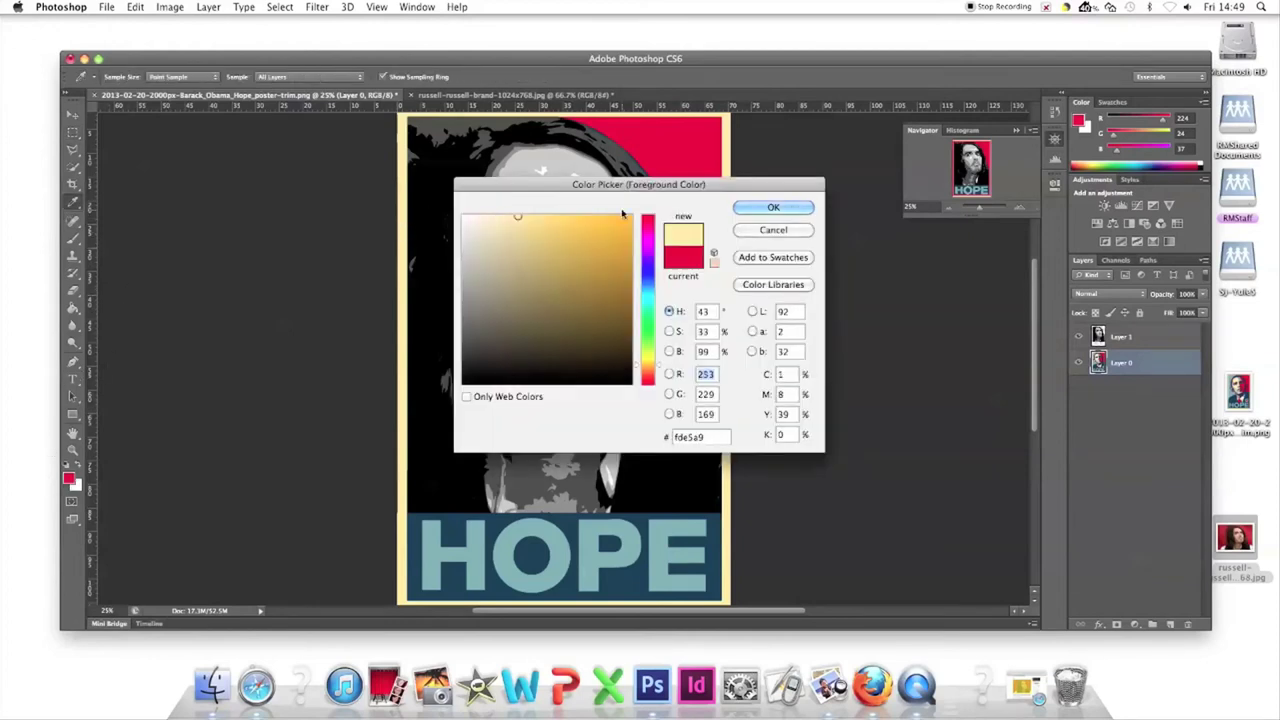
pyautogui.click(773, 208)
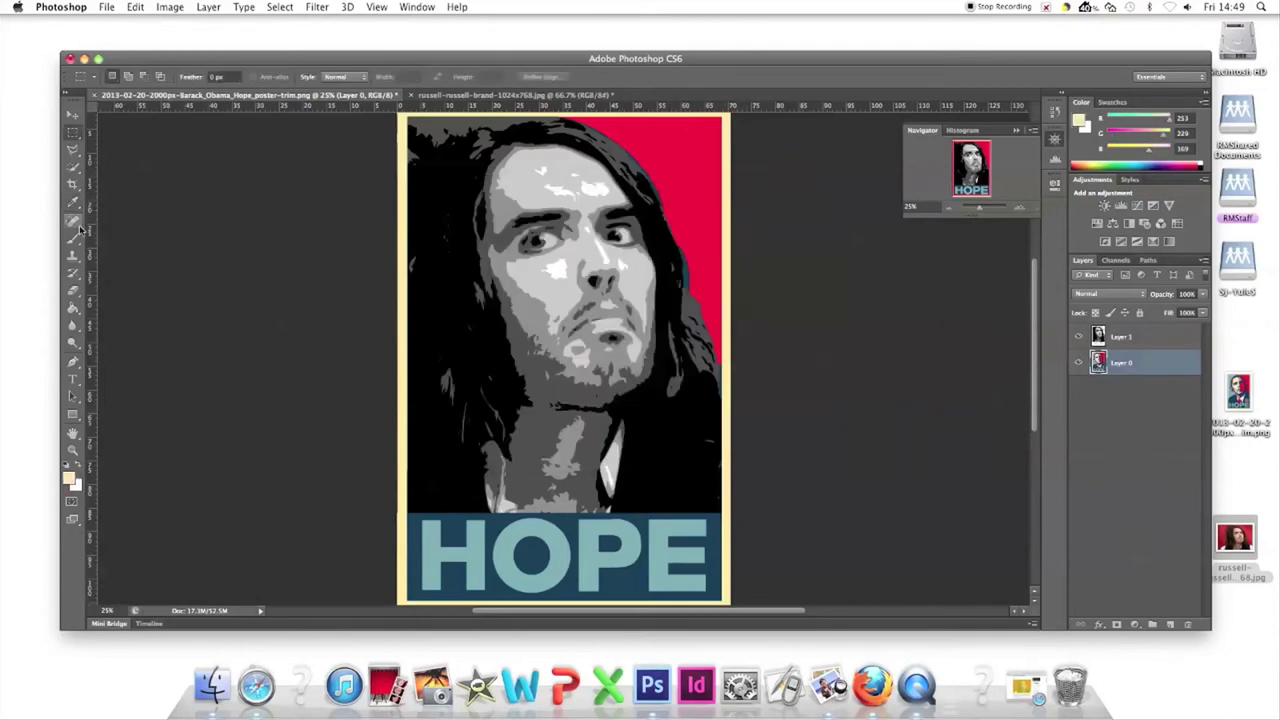
# Fill the white highlights on the portrait's forehead, nose and cheeks with cream using the Paint Bucket on Layer 1
pyautogui.click(72, 308)
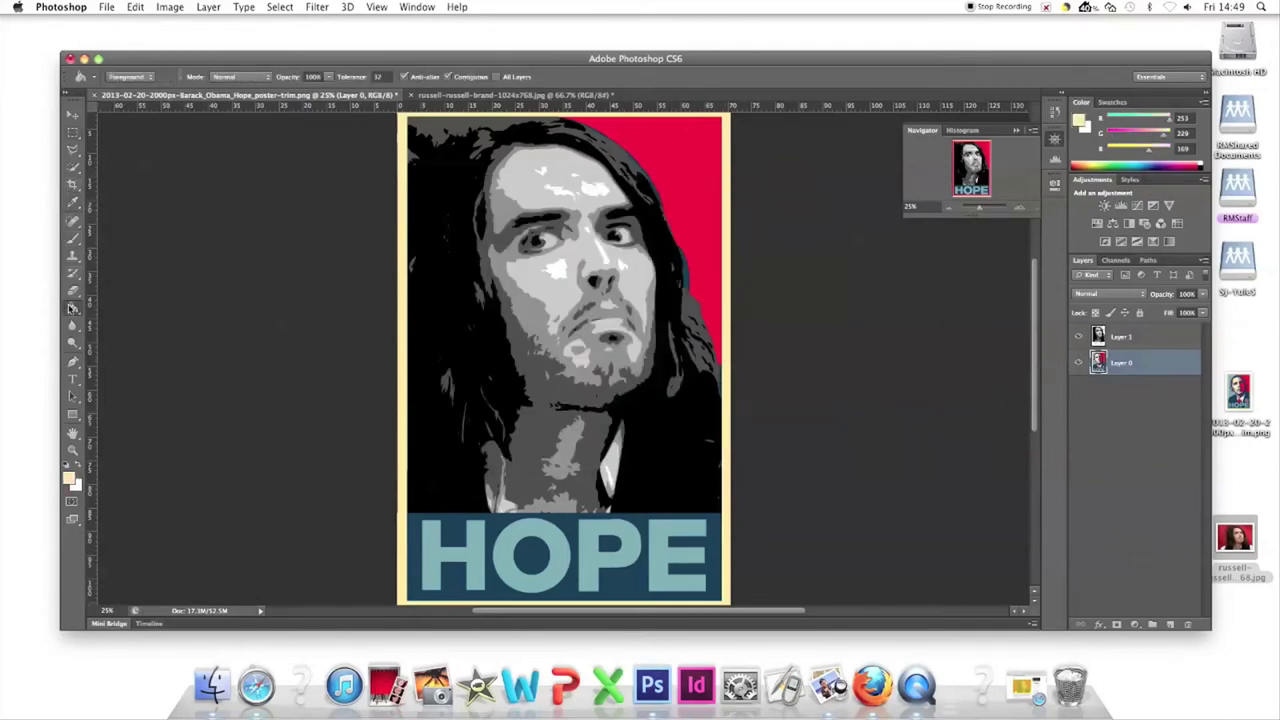
pyautogui.click(122, 318)
pyautogui.click(1021, 208)
pyautogui.click(1021, 208)
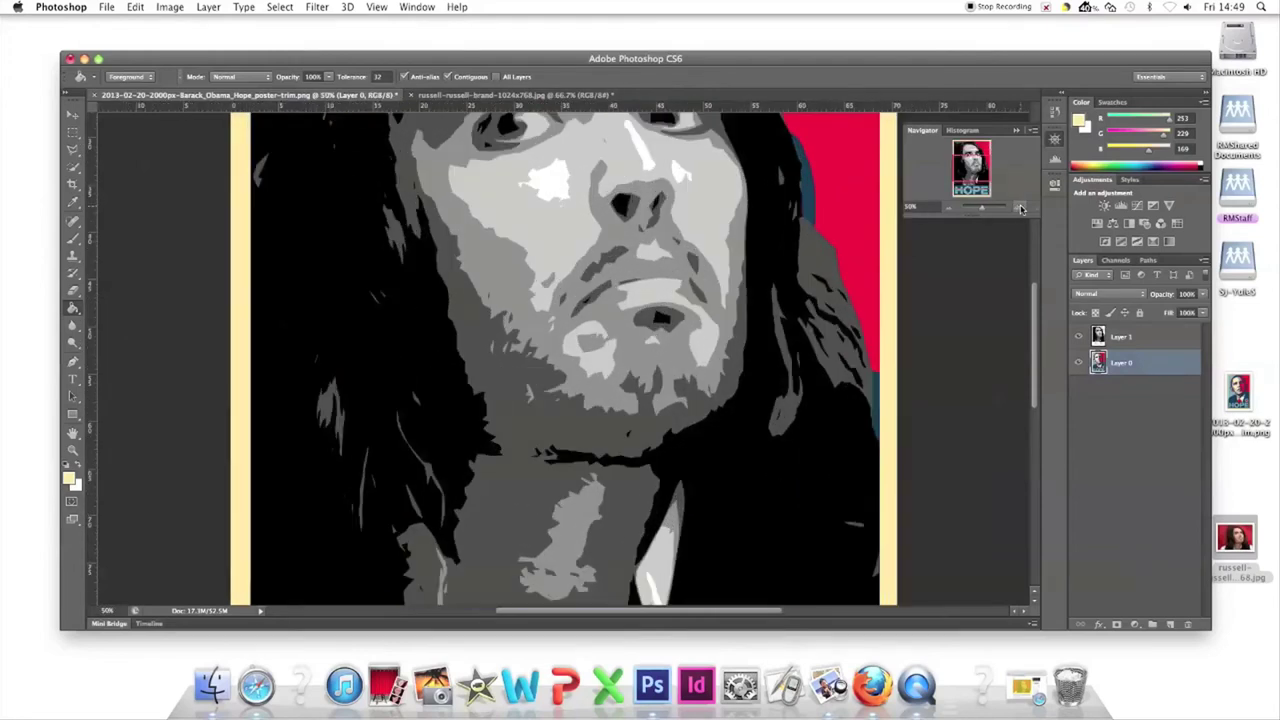
pyautogui.moveTo(977, 166); pyautogui.dragTo(978, 153)
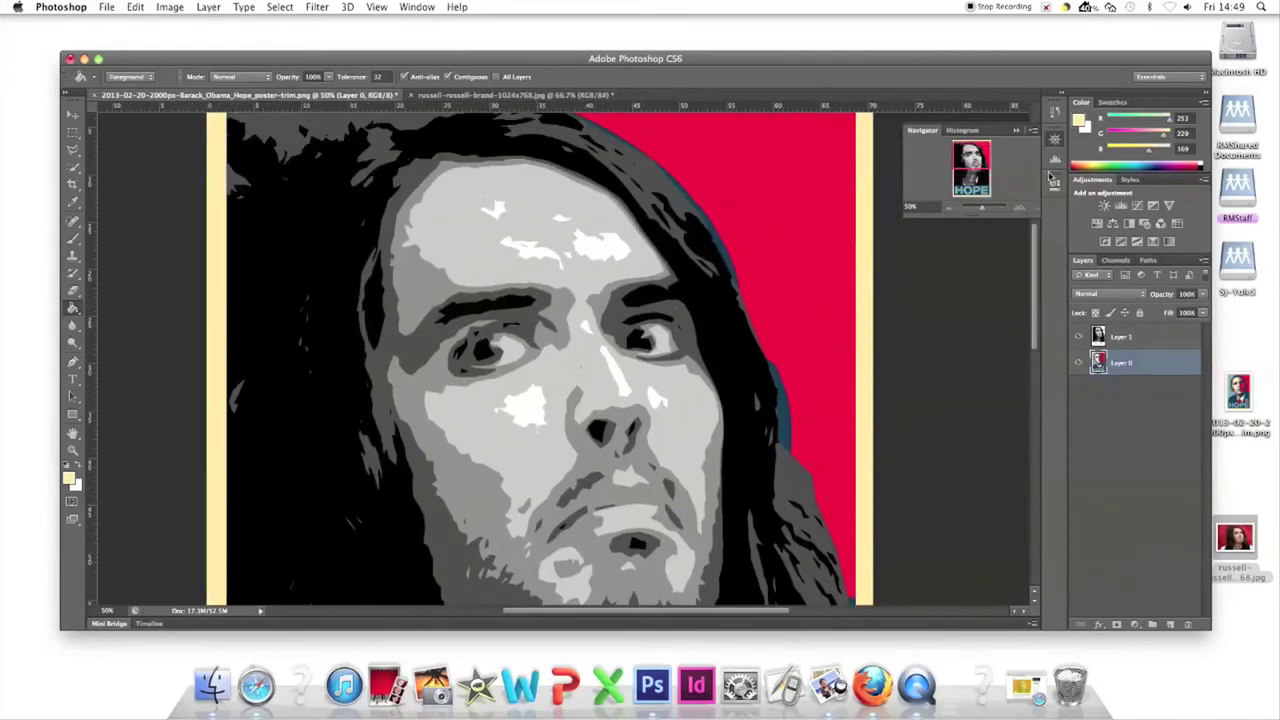
pyautogui.click(1020, 207)
pyautogui.click(1020, 207)
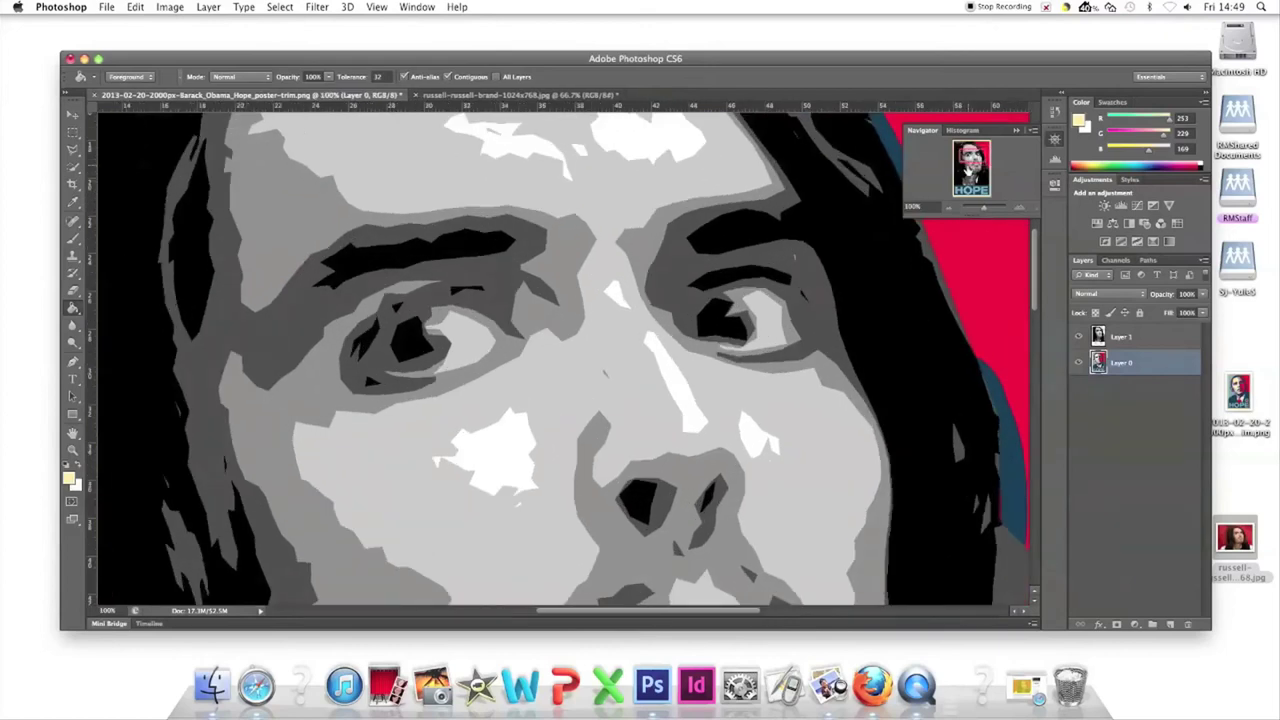
pyautogui.moveTo(972, 157); pyautogui.dragTo(966, 150)
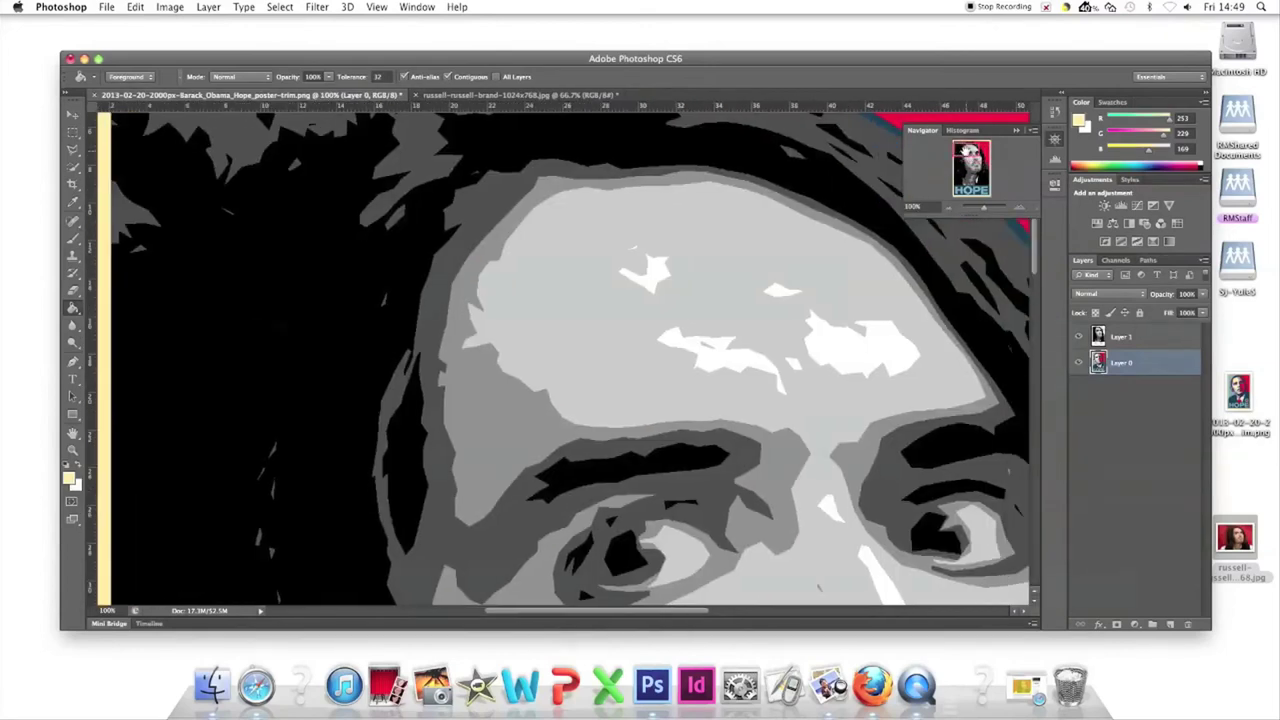
pyautogui.click(1020, 207)
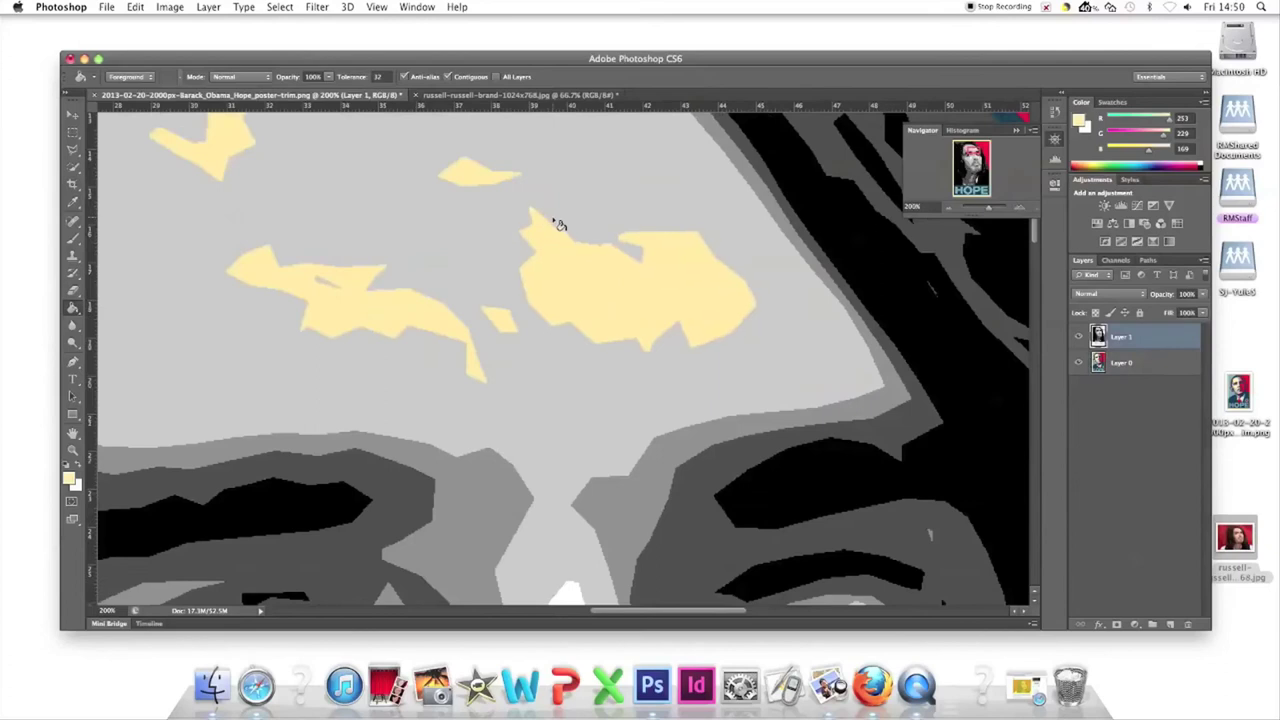
pyautogui.moveTo(974, 151); pyautogui.dragTo(975, 152)
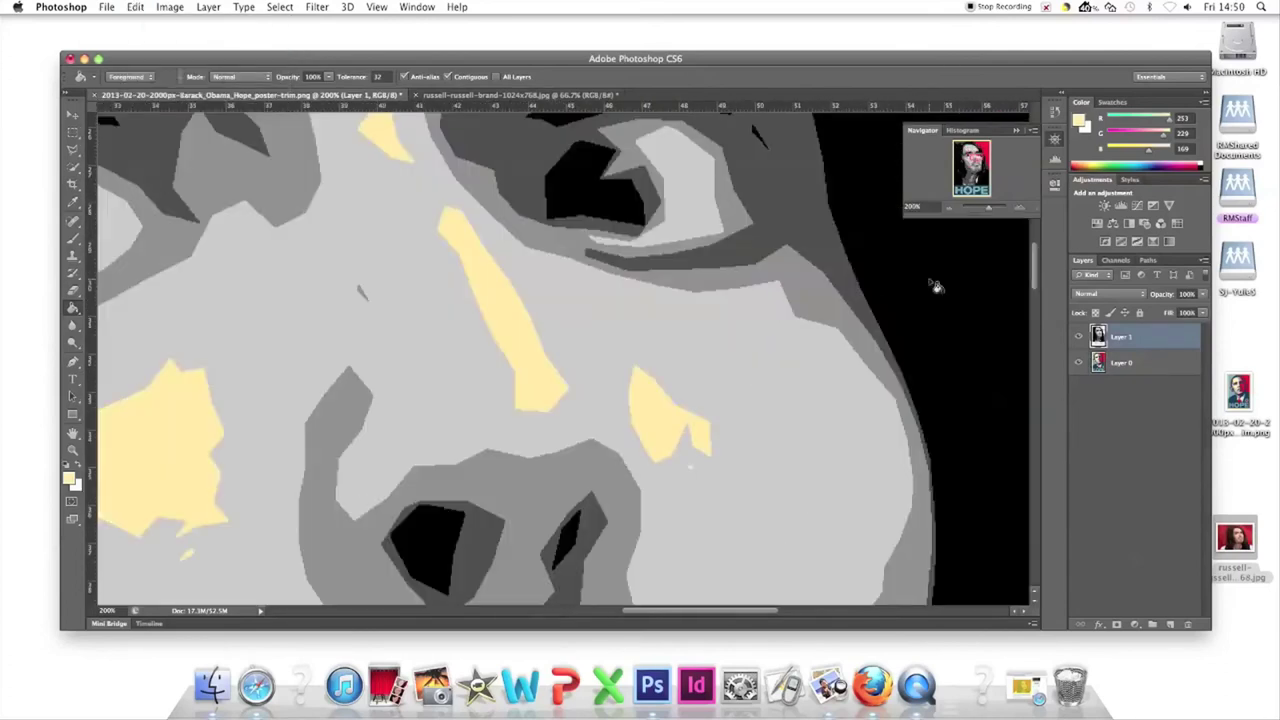
# Set the foreground color to the red sampled from the poster's background, e01825
pyautogui.click(948, 207)
pyautogui.click(948, 207)
pyautogui.click(948, 207)
pyautogui.click(948, 207)
pyautogui.click(948, 207)
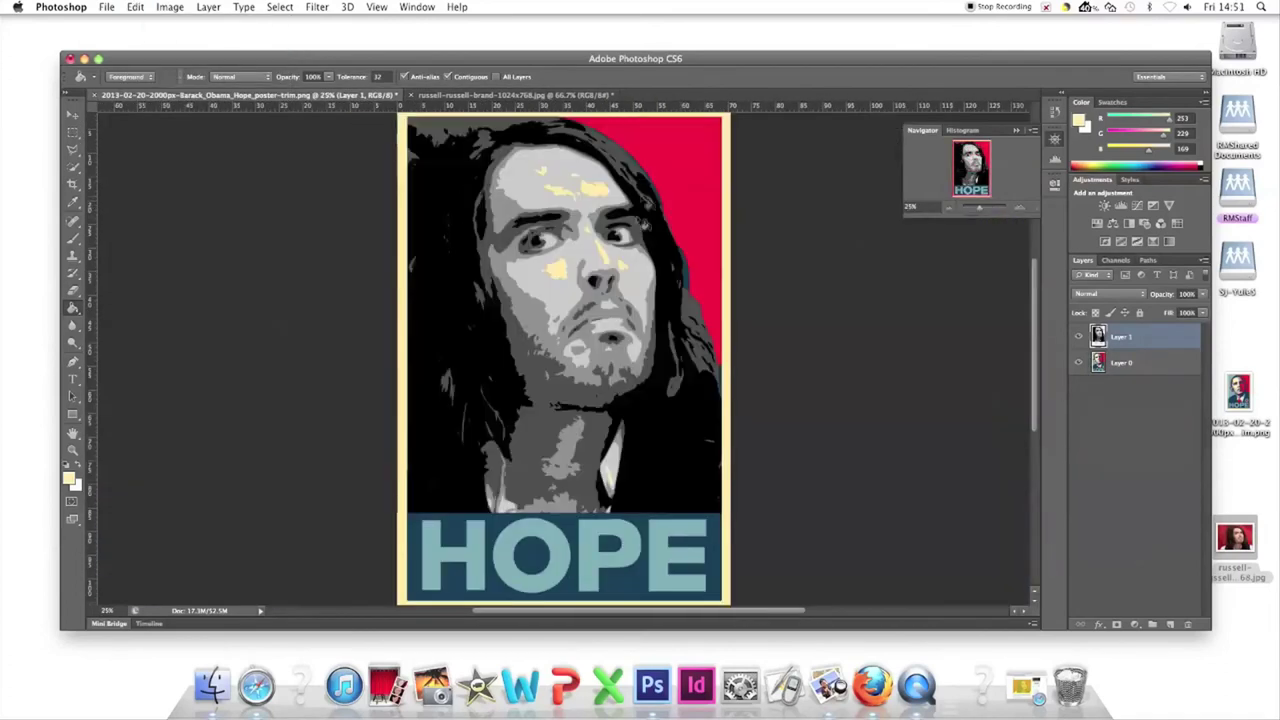
pyautogui.click(69, 479)
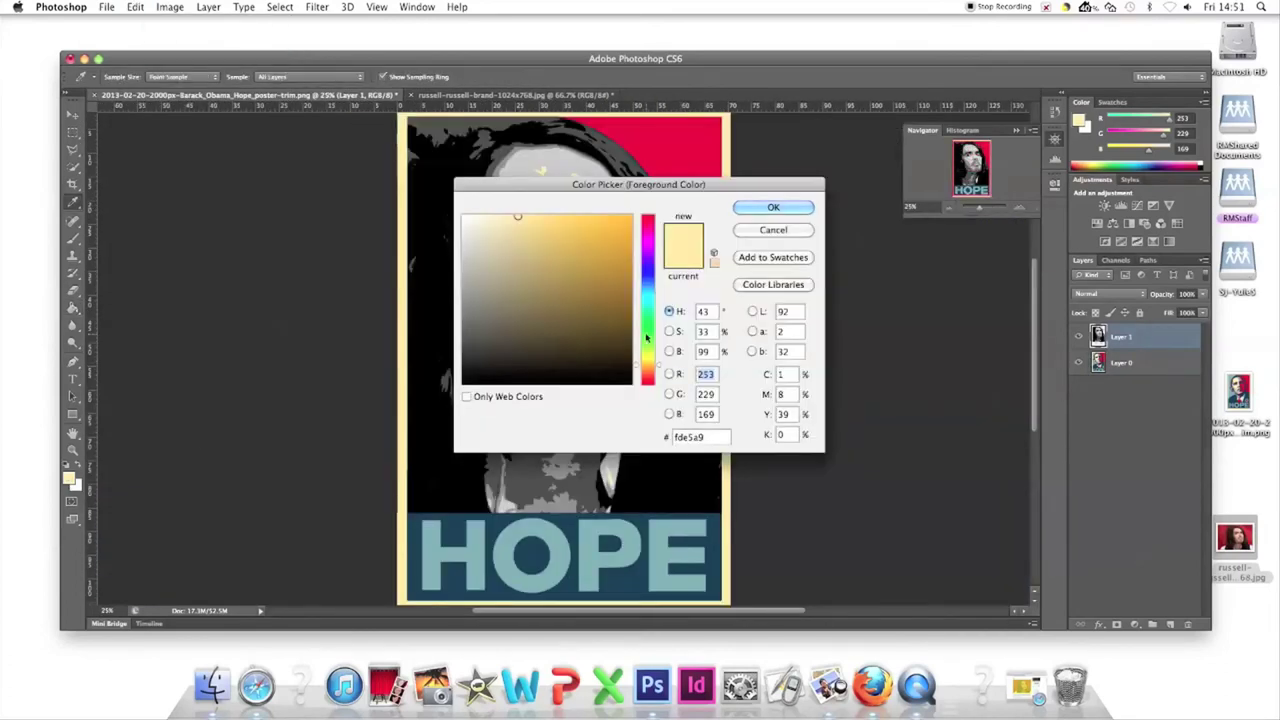
pyautogui.click(687, 142)
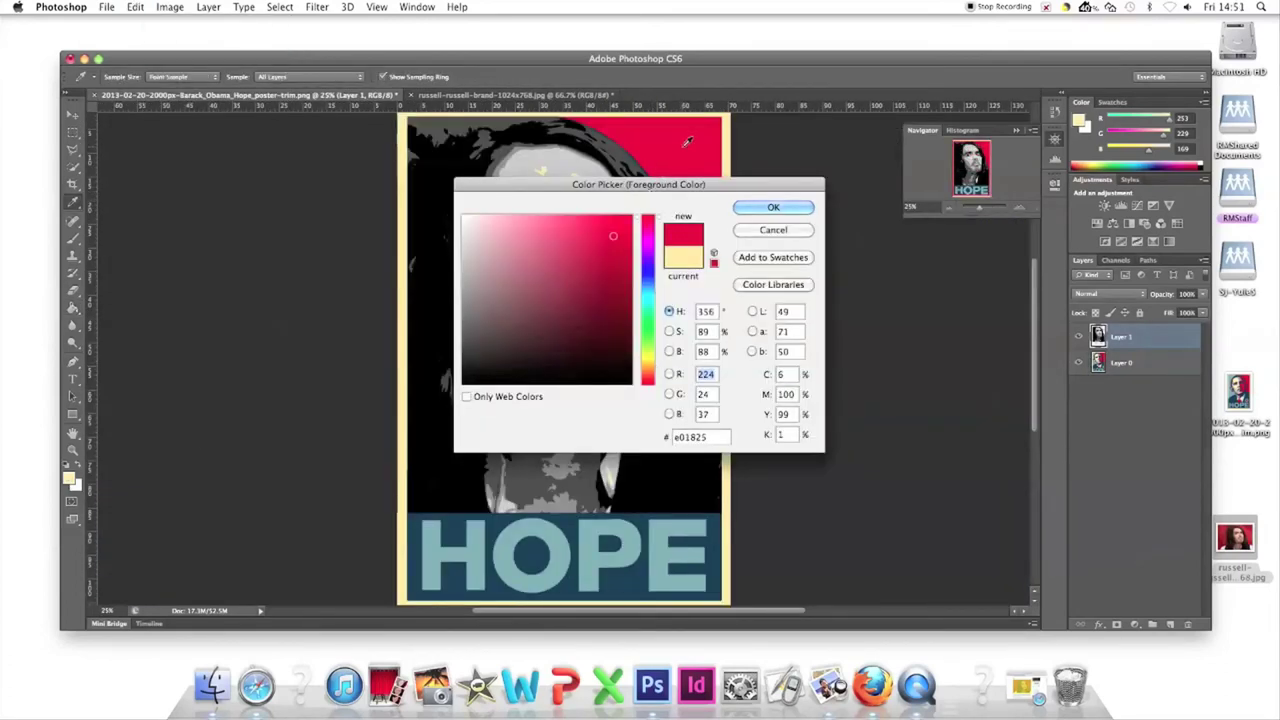
pyautogui.click(772, 209)
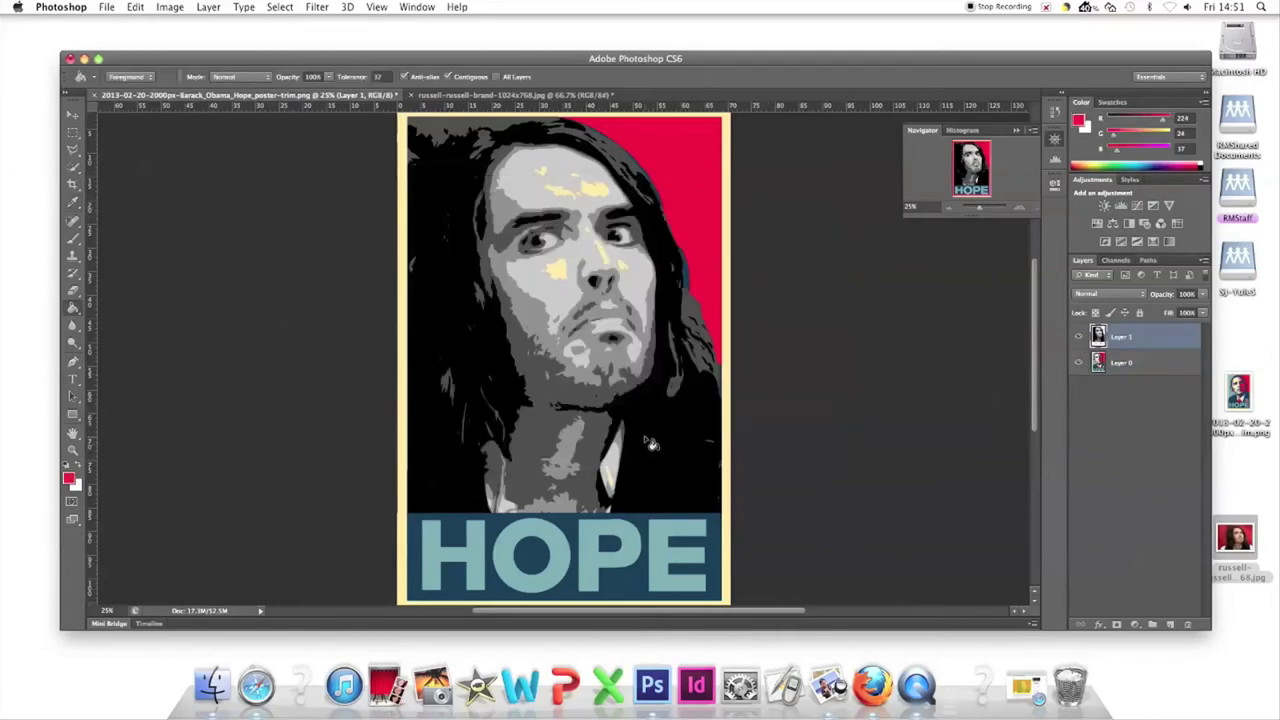
# Fill the light grey areas of the portrait's face, including the cheeks, mouth area and chin, with red
pyautogui.click(641, 281)
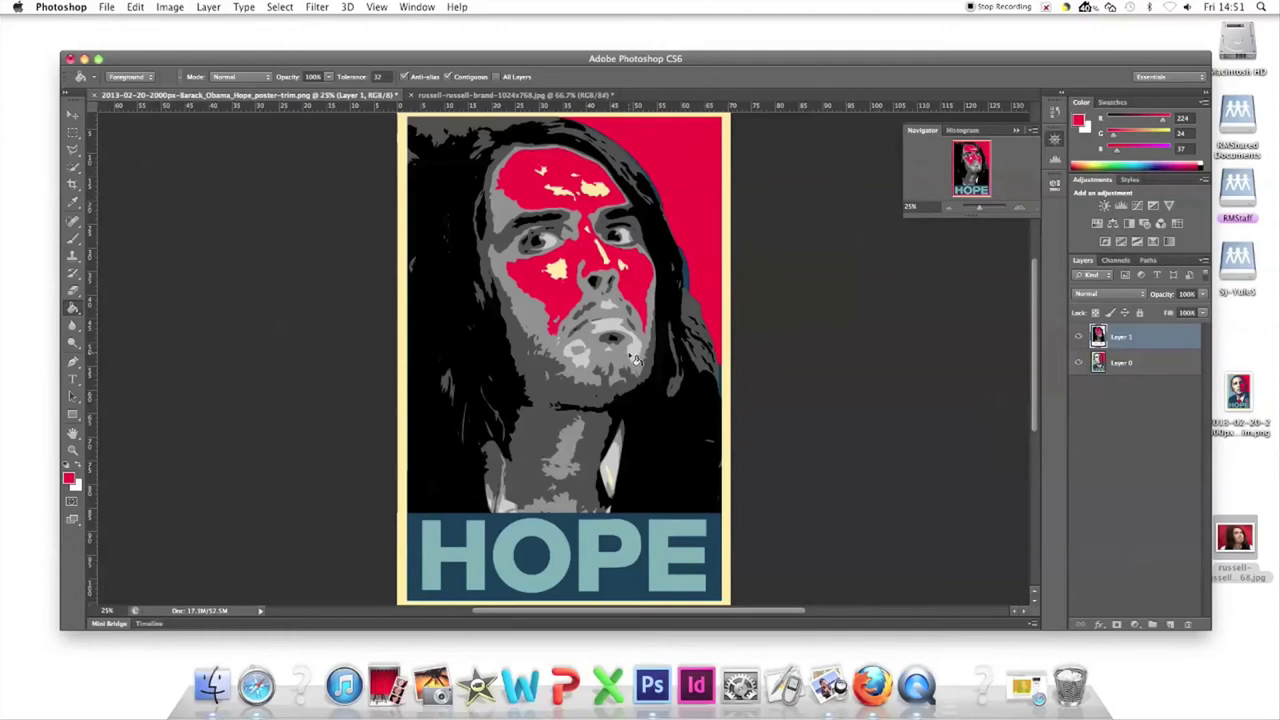
pyautogui.click(637, 355)
pyautogui.click(586, 365)
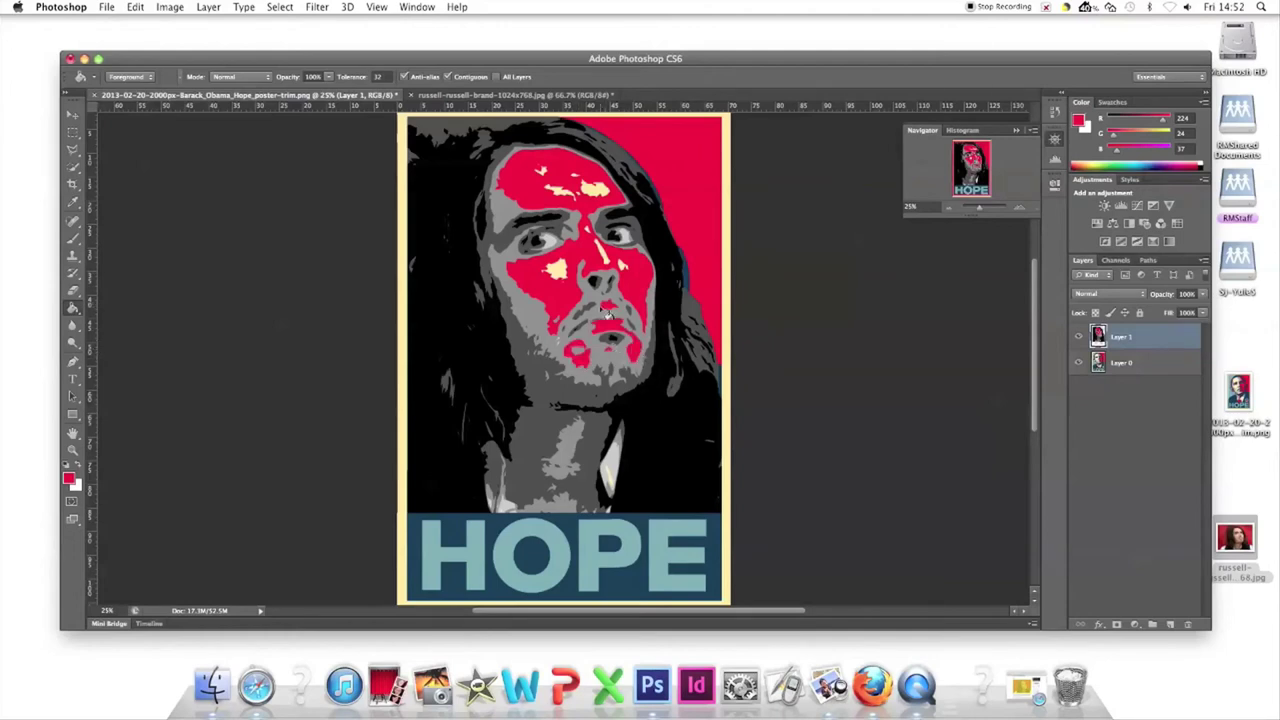
# Fill the pale shirt collar areas on both sides of the neck with red using the Paint Bucket
pyautogui.click(1020, 207)
pyautogui.click(1020, 207)
pyautogui.click(1020, 207)
pyautogui.click(678, 458)
pyautogui.moveTo(971, 168); pyautogui.dragTo(969, 157)
pyautogui.click(638, 532)
pyautogui.click(406, 525)
pyautogui.click(970, 153)
pyautogui.click(545, 309)
pyautogui.click(738, 294)
# Sample the cream from the poster's border as the foreground color and fill the whites of both eyes with it
pyautogui.click(69, 479)
pyautogui.click(660, 160)
pyautogui.click(774, 206)
pyautogui.click(738, 296)
pyautogui.click(543, 306)
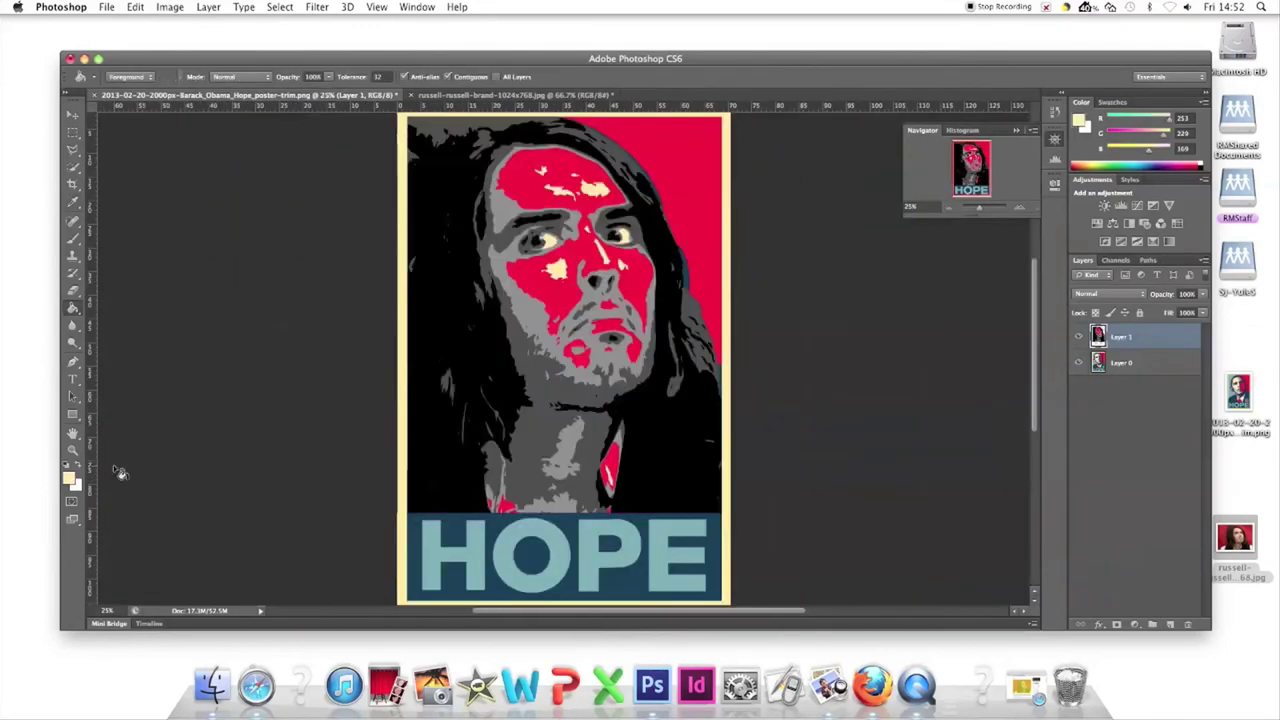
# Set the foreground color to the light blue sampled from the HOPE lettering, 7498a4
pyautogui.click(69, 479)
pyautogui.click(435, 540)
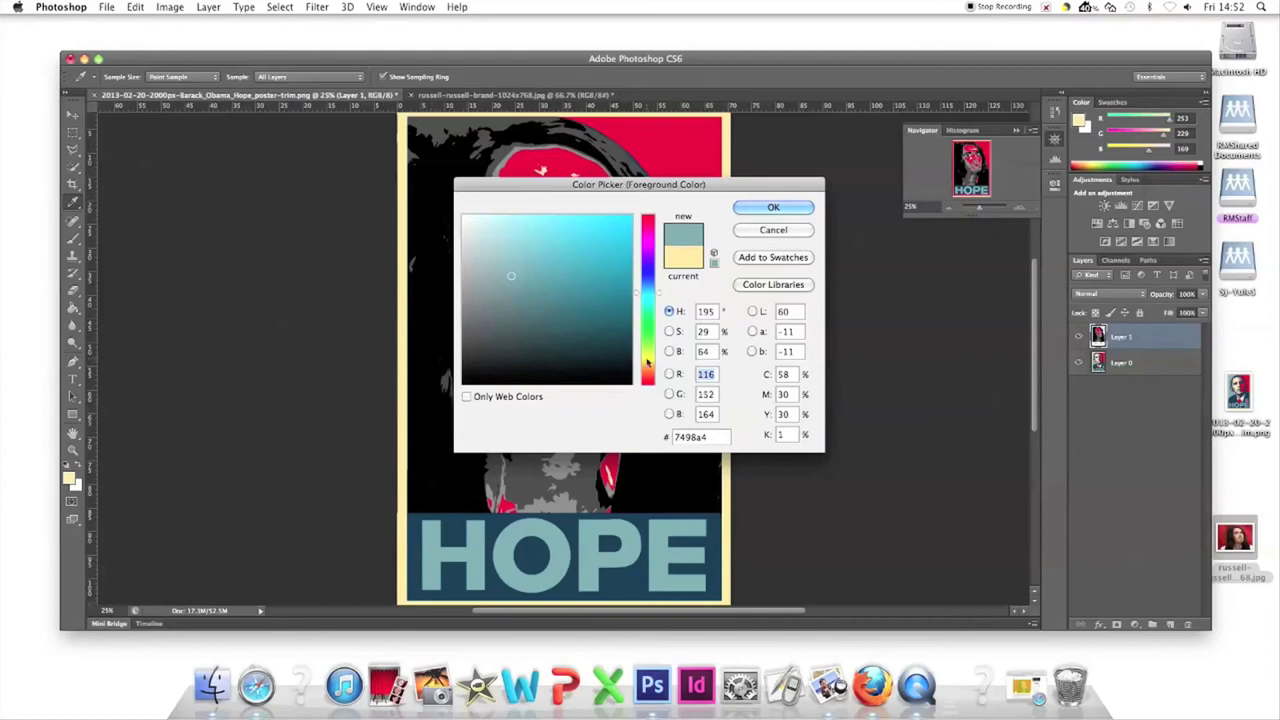
pyautogui.click(766, 211)
# Fill the mid-grey areas of the portrait's neck, collar and face with light blue
pyautogui.click(1018, 207)
pyautogui.click(1018, 207)
pyautogui.click(1018, 207)
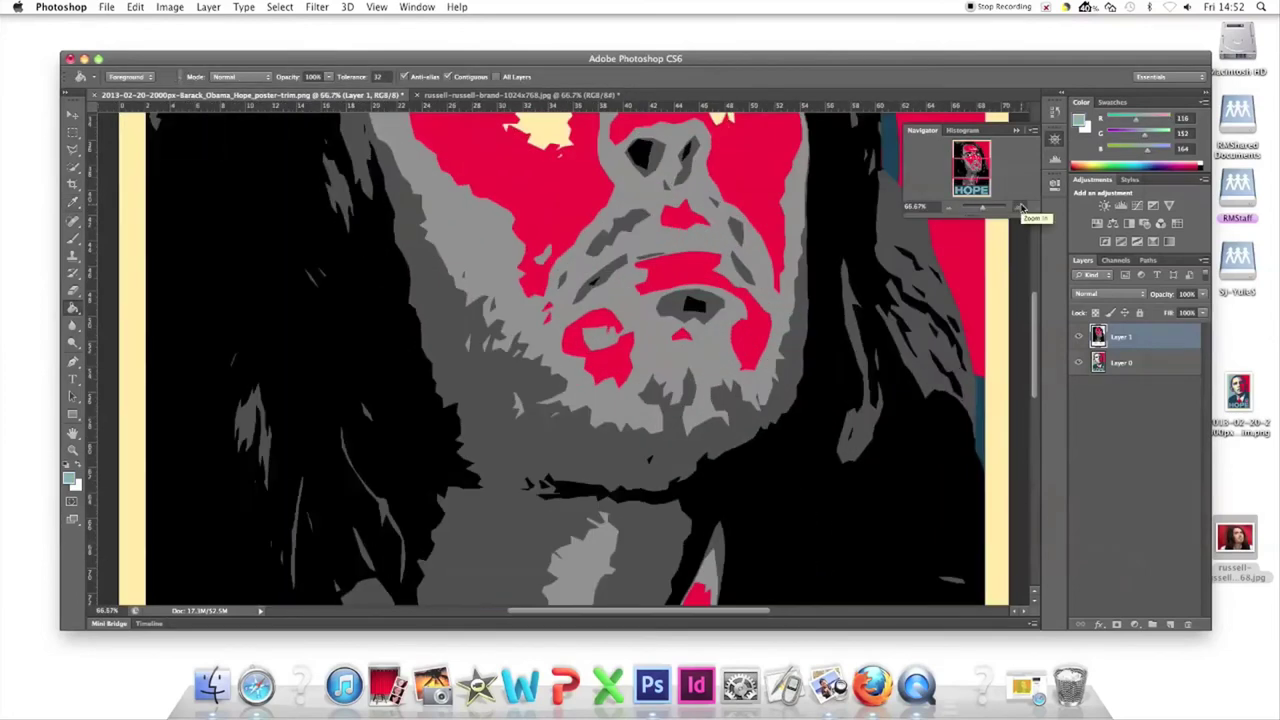
pyautogui.click(1018, 207)
pyautogui.moveTo(971, 168)
pyautogui.mouseDown()
pyautogui.moveTo(971, 150)
pyautogui.moveTo(971, 180)
pyautogui.mouseUp()
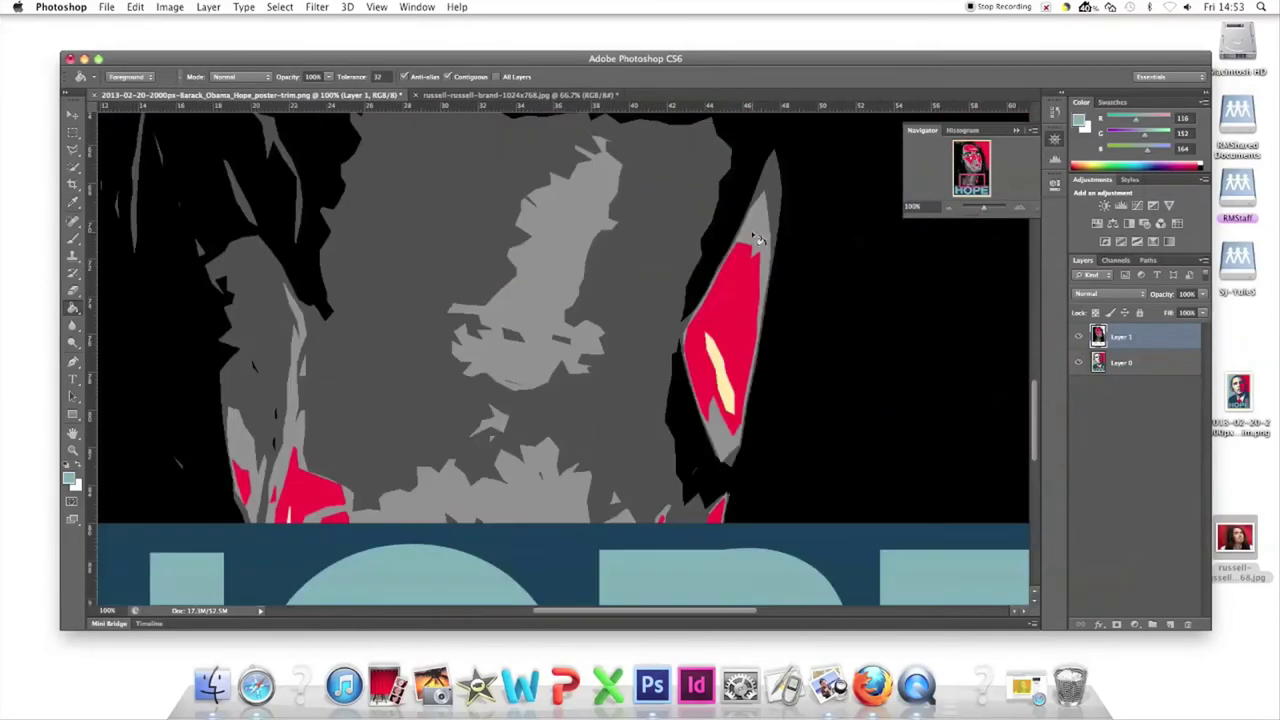
pyautogui.click(761, 225)
pyautogui.click(545, 280)
pyautogui.click(490, 421)
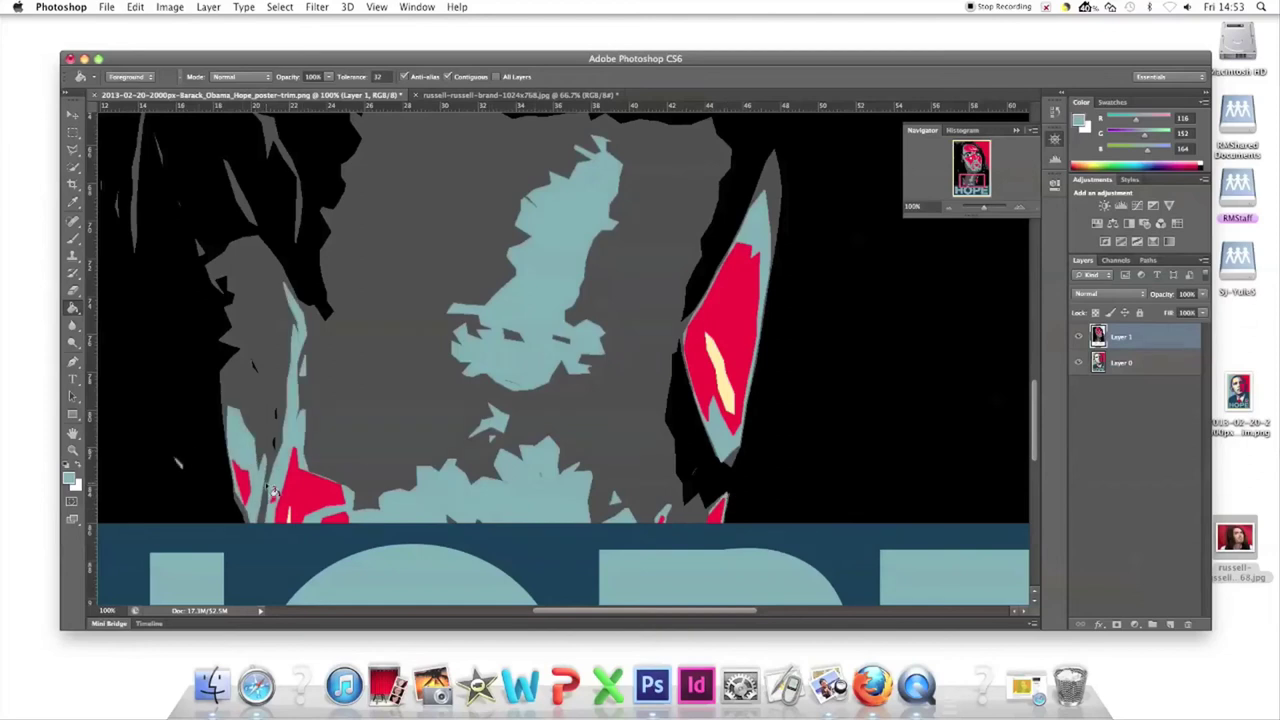
pyautogui.click(983, 178)
pyautogui.moveTo(981, 177)
pyautogui.mouseDown()
pyautogui.moveTo(971, 151)
pyautogui.moveTo(971, 188)
pyautogui.moveTo(966, 159)
pyautogui.mouseUp()
pyautogui.click(949, 207)
pyautogui.click(949, 207)
pyautogui.click(949, 207)
pyautogui.click(949, 207)
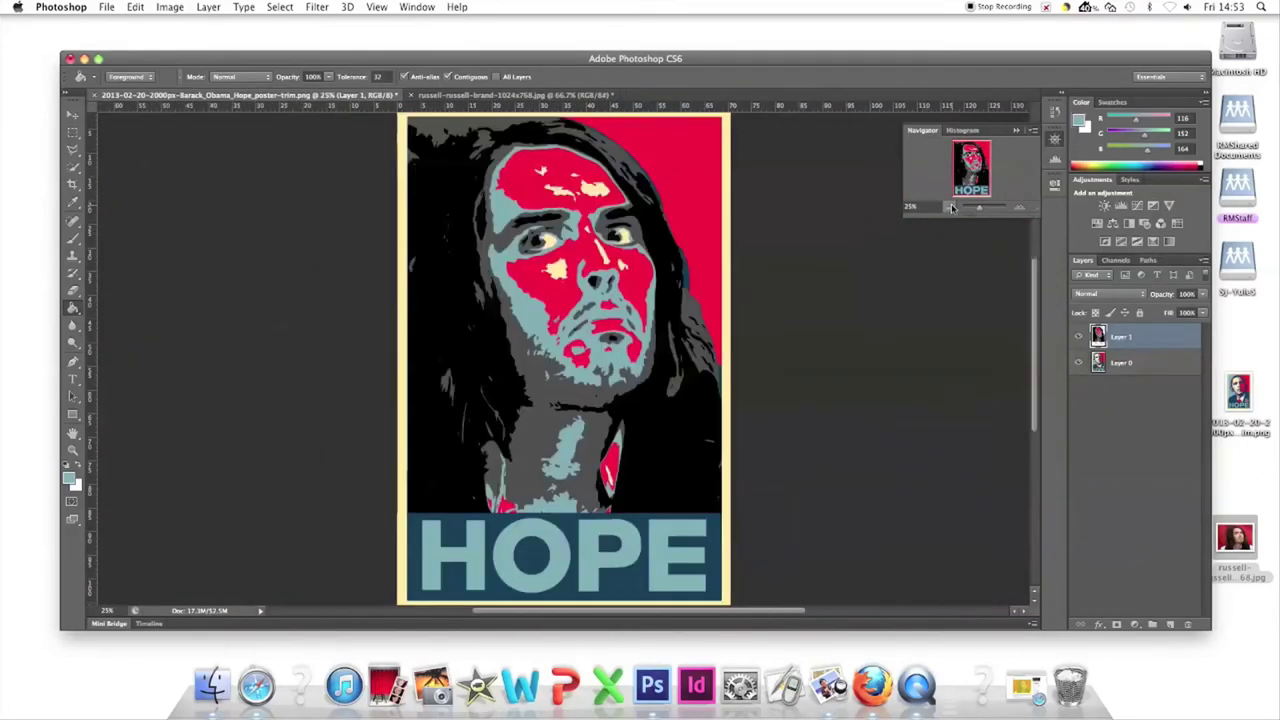
# Set the foreground color to the dark blue sampled from the HOPE banner's background, RGB 0, 50, 77
pyautogui.click(69, 479)
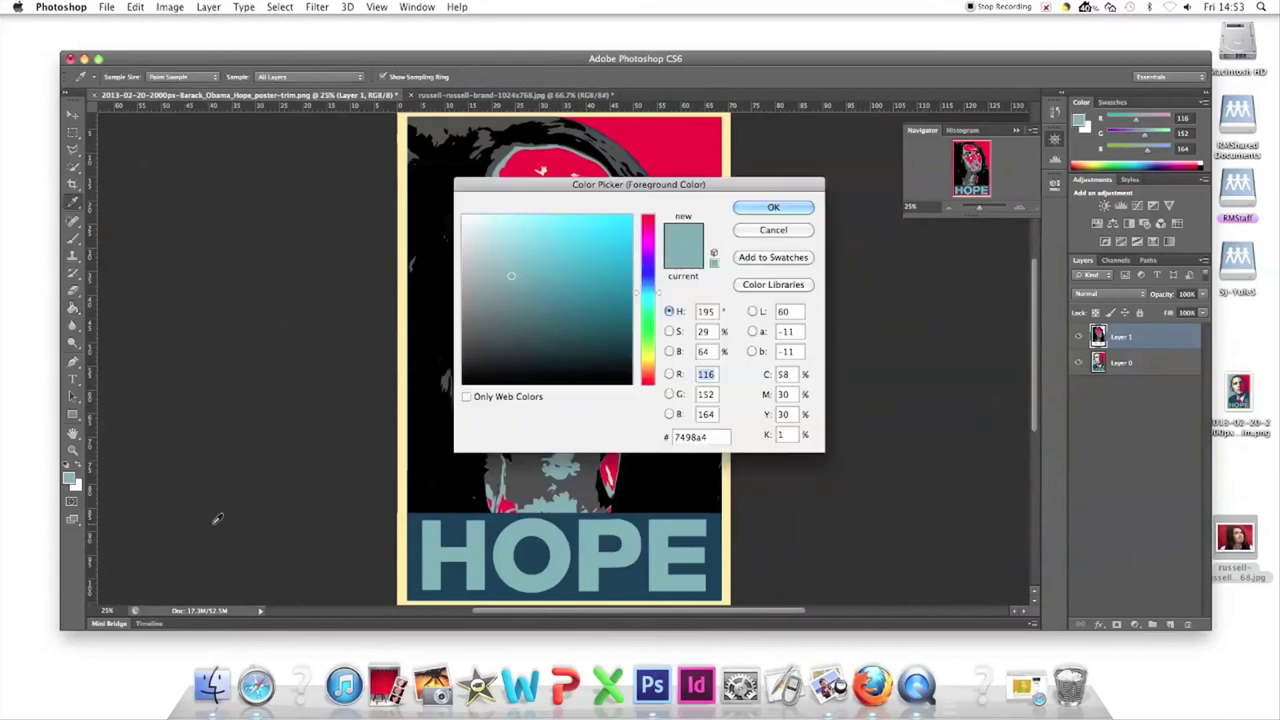
pyautogui.click(414, 541)
pyautogui.click(773, 207)
# Fill the dark grey areas of the hair above and beside the forehead with dark blue
pyautogui.click(1019, 207)
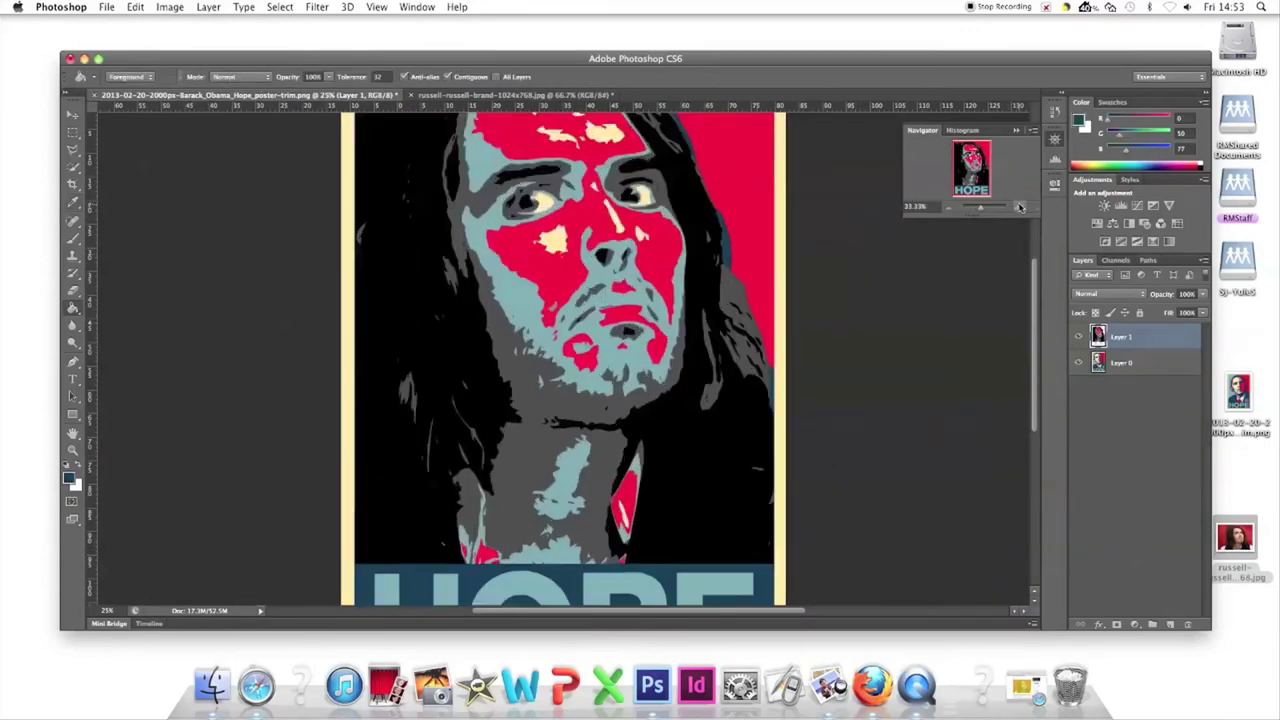
pyautogui.click(1019, 207)
pyautogui.click(1019, 207)
pyautogui.click(1019, 207)
pyautogui.moveTo(972, 166); pyautogui.dragTo(966, 117)
pyautogui.click(517, 191)
pyautogui.click(512, 284)
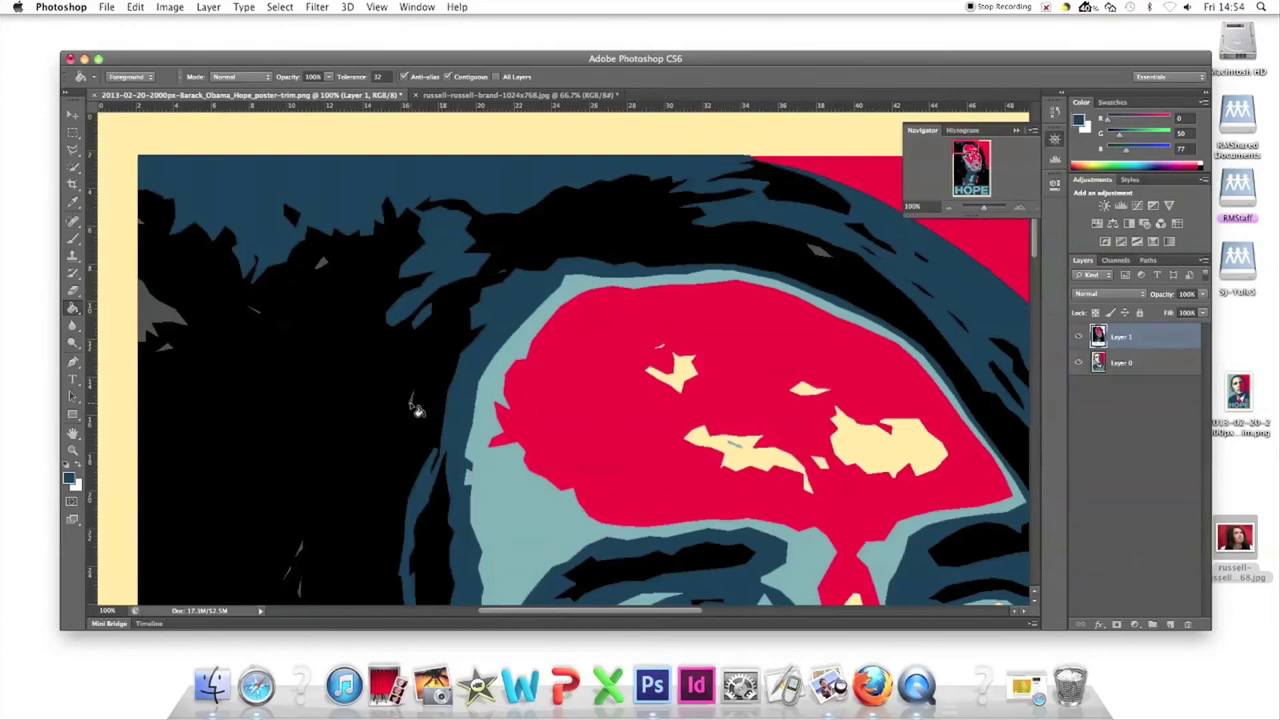
pyautogui.click(166, 347)
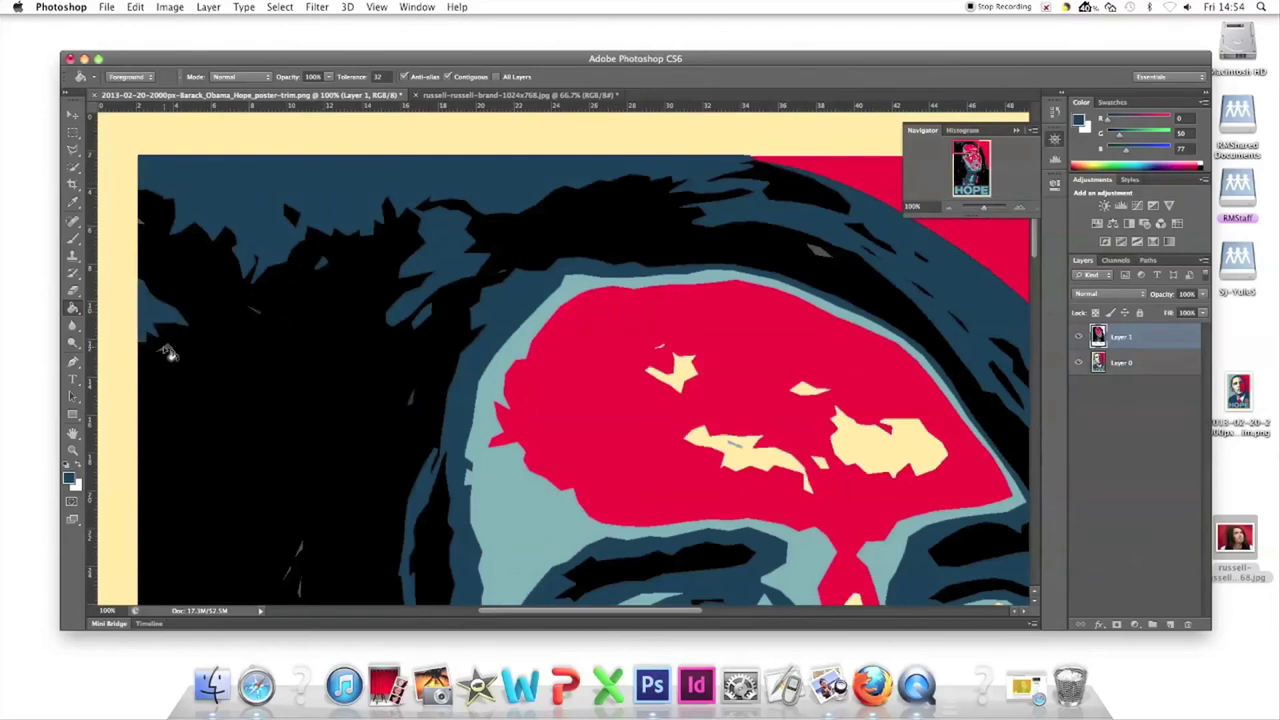
pyautogui.click(291, 572)
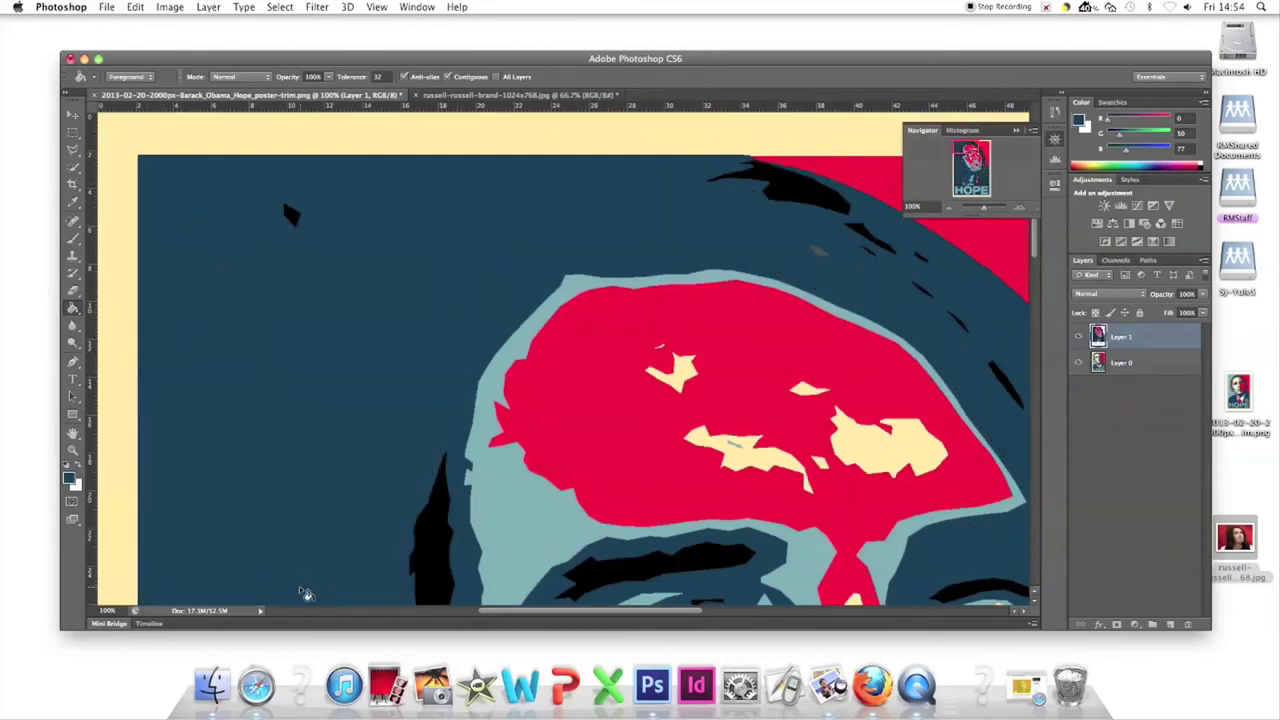
pyautogui.click(135, 7)
pyautogui.click(165, 48)
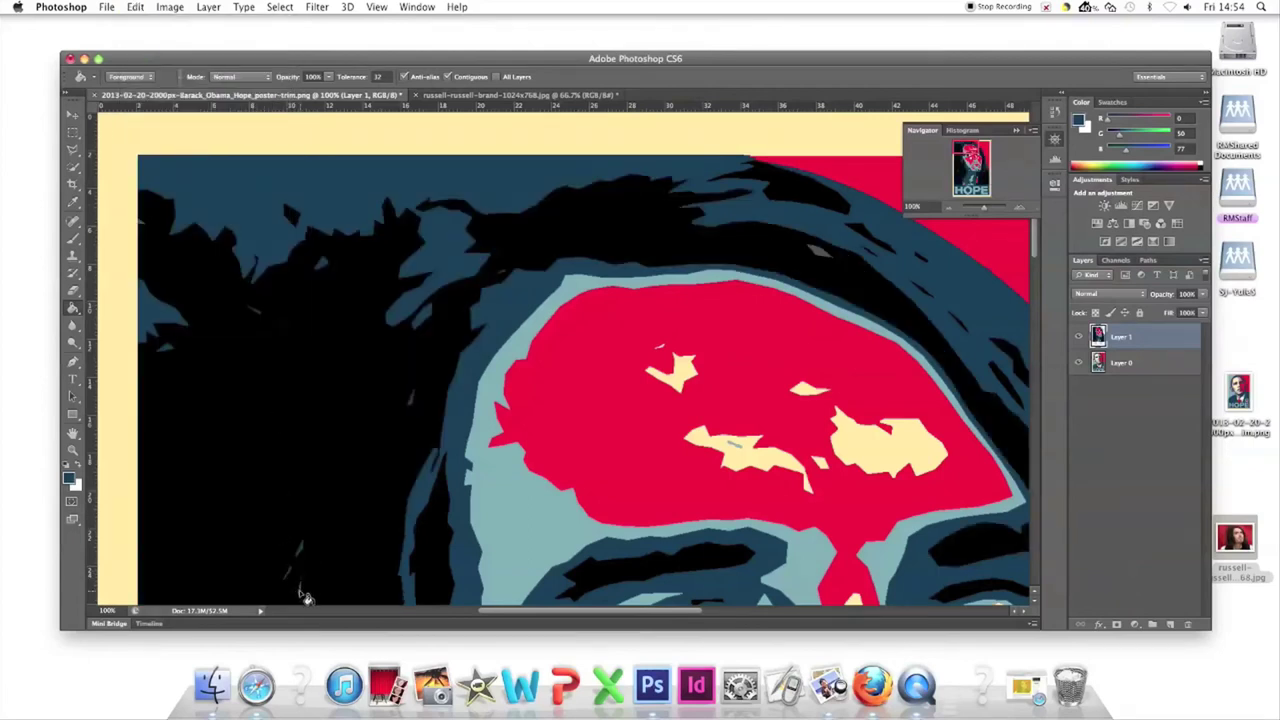
# Hide Layer 0 and fill the dark grey areas of the hair on the portrait's right side with dark blue
pyautogui.moveTo(962, 147); pyautogui.dragTo(947, 176)
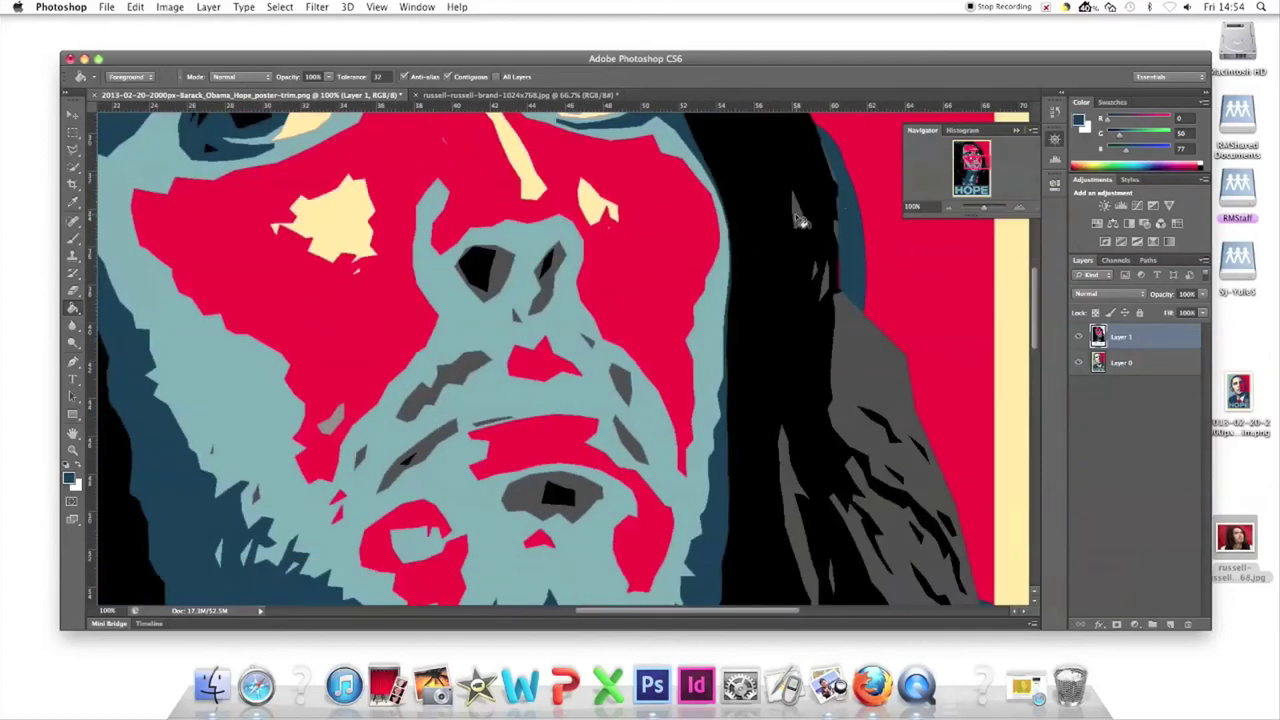
pyautogui.click(1078, 363)
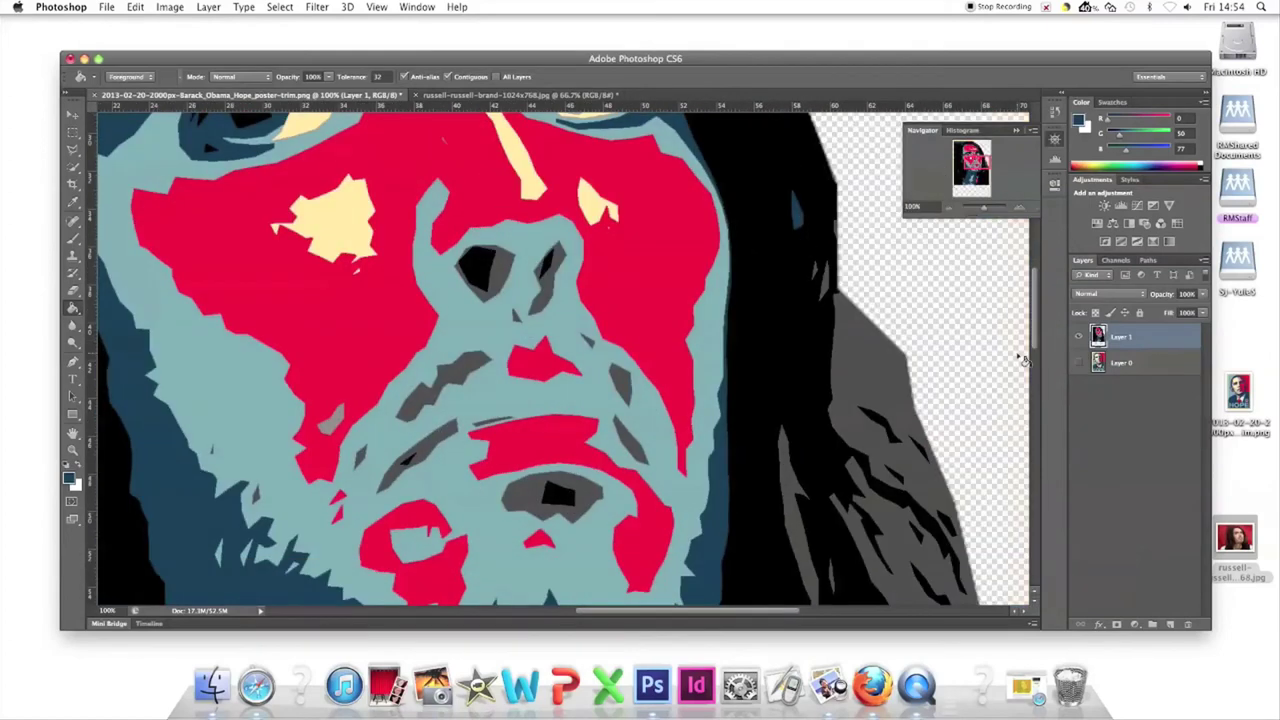
pyautogui.click(851, 360)
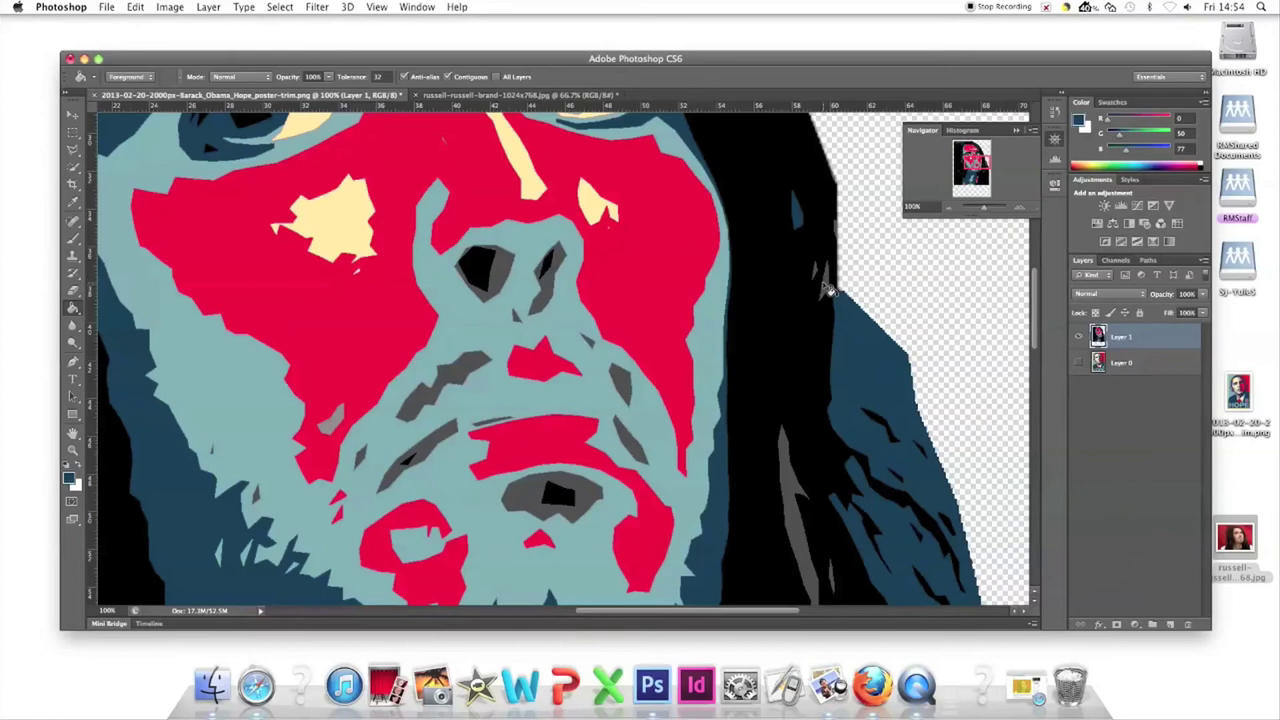
pyautogui.click(826, 288)
pyautogui.click(836, 346)
# Fill the dark grey strands in the long hair to the left of the neck with dark blue
pyautogui.moveTo(975, 163)
pyautogui.mouseDown()
pyautogui.moveTo(975, 184)
pyautogui.moveTo(965, 177)
pyautogui.mouseUp()
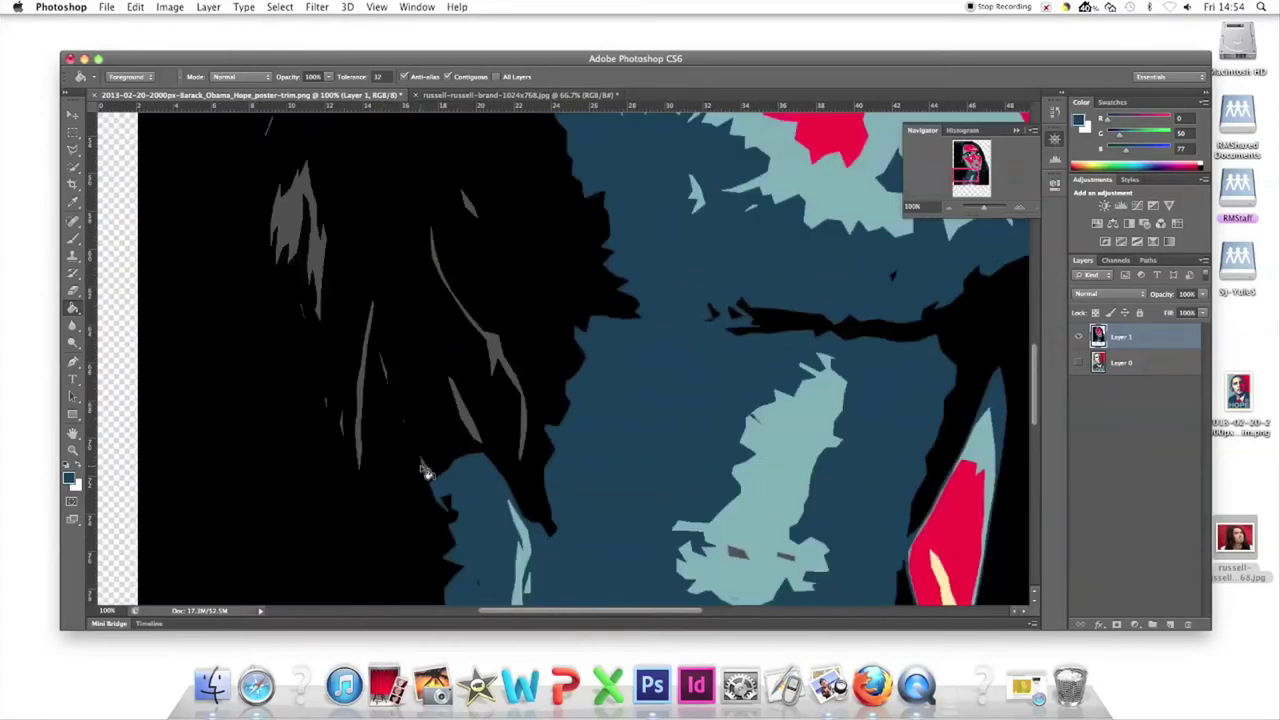
pyautogui.click(408, 430)
pyautogui.press('super+z')
pyautogui.click(364, 421)
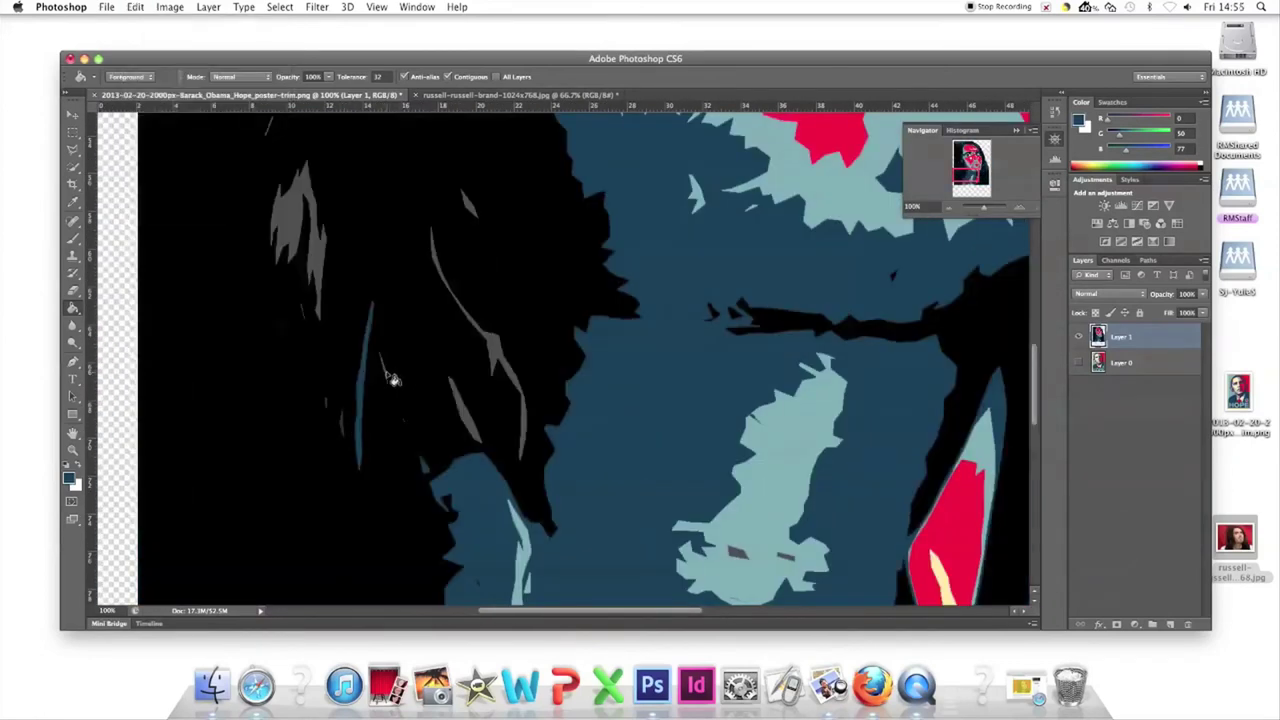
pyautogui.click(468, 418)
pyautogui.click(495, 350)
pyautogui.click(468, 204)
pyautogui.click(318, 268)
pyautogui.doubleClick(1019, 207)
pyautogui.moveTo(966, 176); pyautogui.dragTo(960, 172)
pyautogui.click(346, 438)
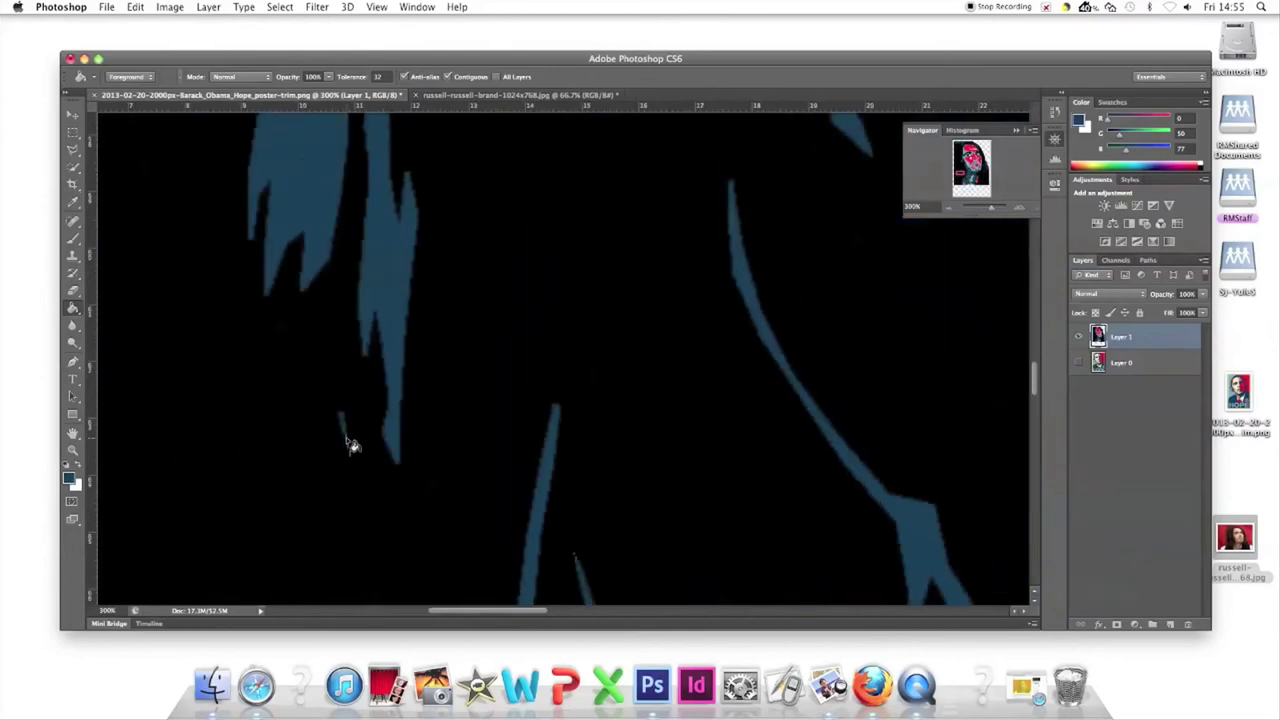
# Fill the small grey flecks in the black hair to the left of the eye with dark blue
pyautogui.click(949, 207)
pyautogui.click(949, 207)
pyautogui.click(949, 207)
pyautogui.click(949, 207)
pyautogui.click(949, 207)
pyautogui.click(974, 152)
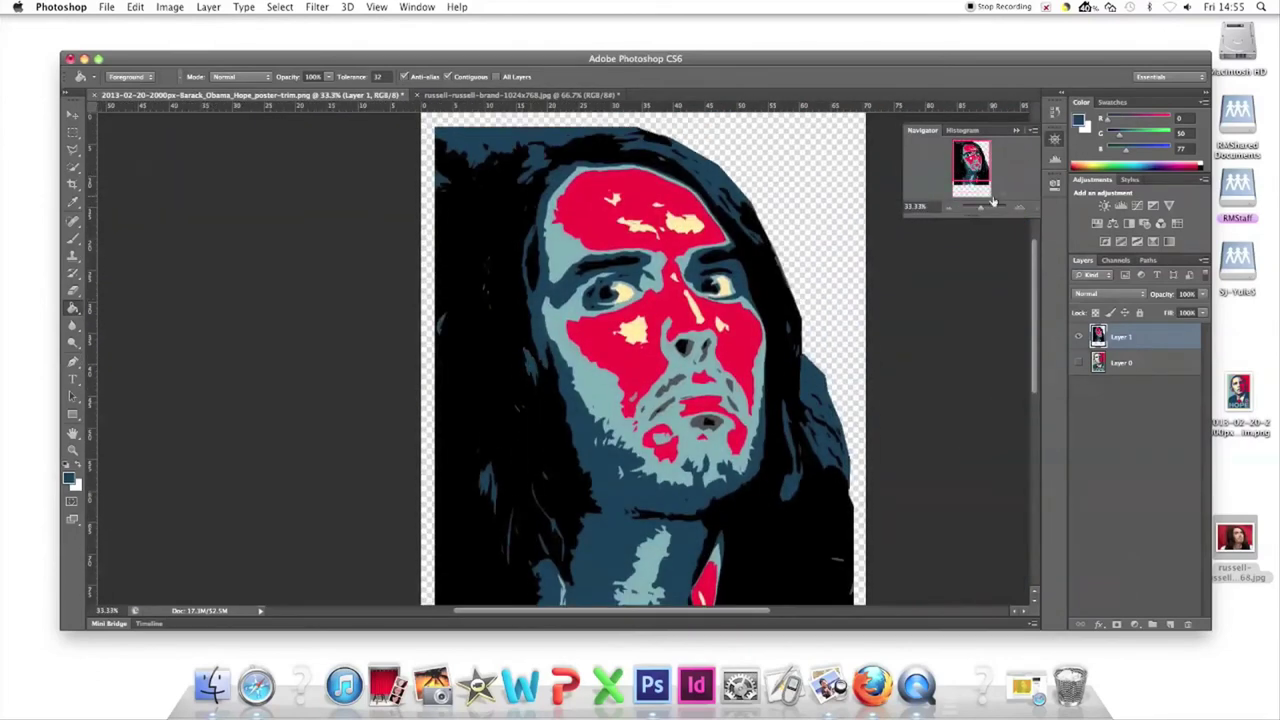
pyautogui.click(1019, 207)
pyautogui.click(1019, 207)
pyautogui.click(1019, 207)
pyautogui.click(1019, 207)
pyautogui.click(963, 161)
pyautogui.click(963, 154)
pyautogui.click(470, 568)
pyautogui.click(243, 515)
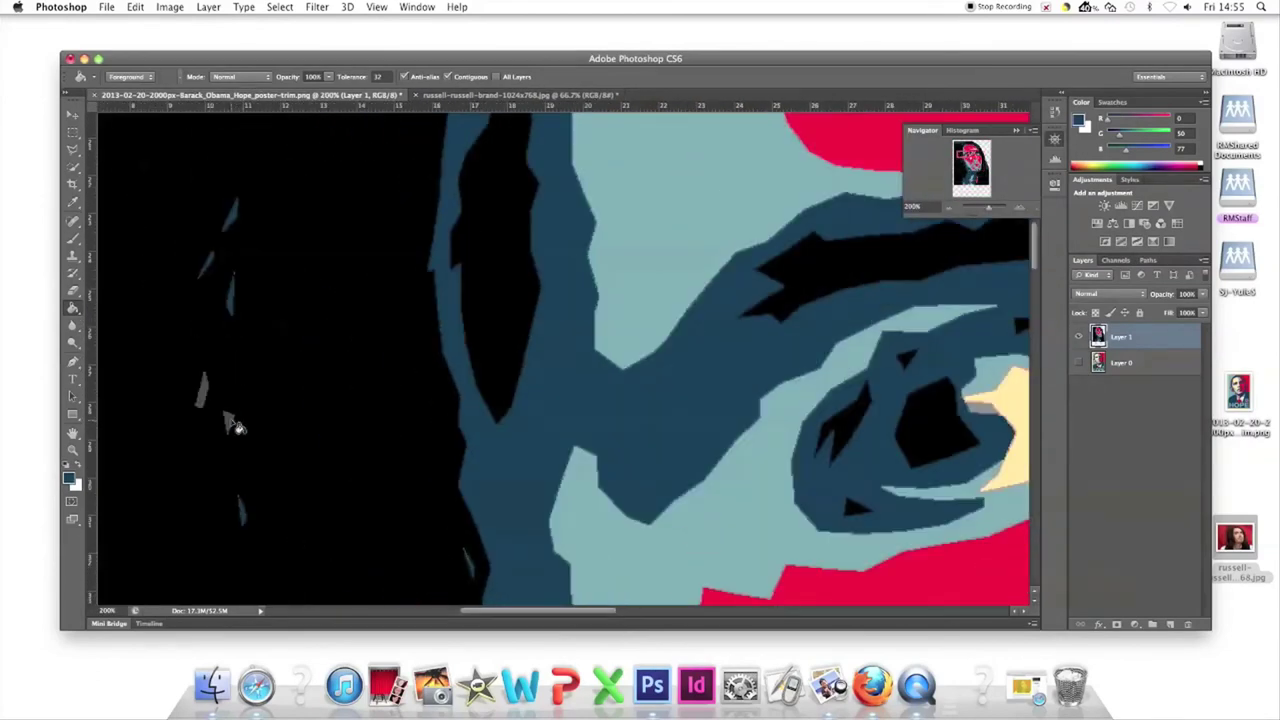
pyautogui.click(228, 421)
pyautogui.click(203, 392)
# Fill the grey flecks in the hair beside the left cheek with dark blue and undo the stray fill
pyautogui.scroll(-10, 766, 405)
pyautogui.click(405, 382)
pyautogui.click(437, 365)
pyautogui.click(414, 366)
pyautogui.click(135, 7)
pyautogui.click(170, 24)
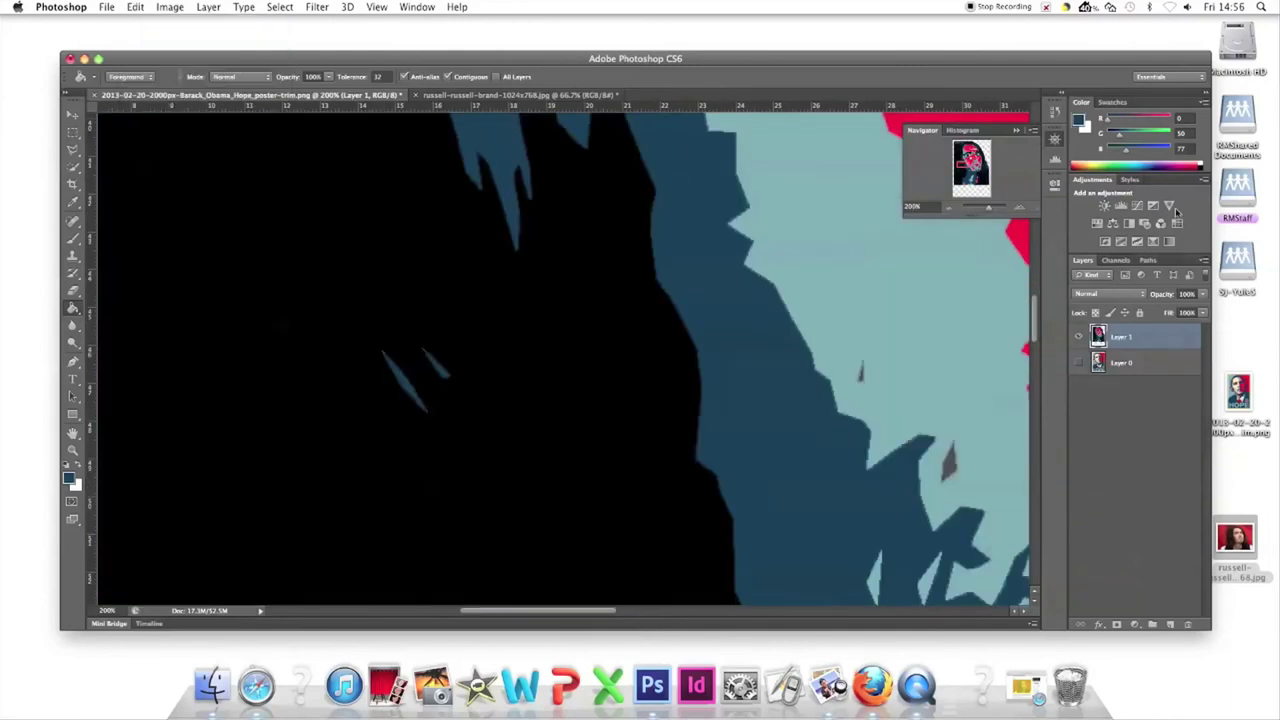
# Maximize the program window and make Layer 0 visible again behind the portrait
pyautogui.click(949, 207)
pyautogui.click(949, 207)
pyautogui.click(97, 59)
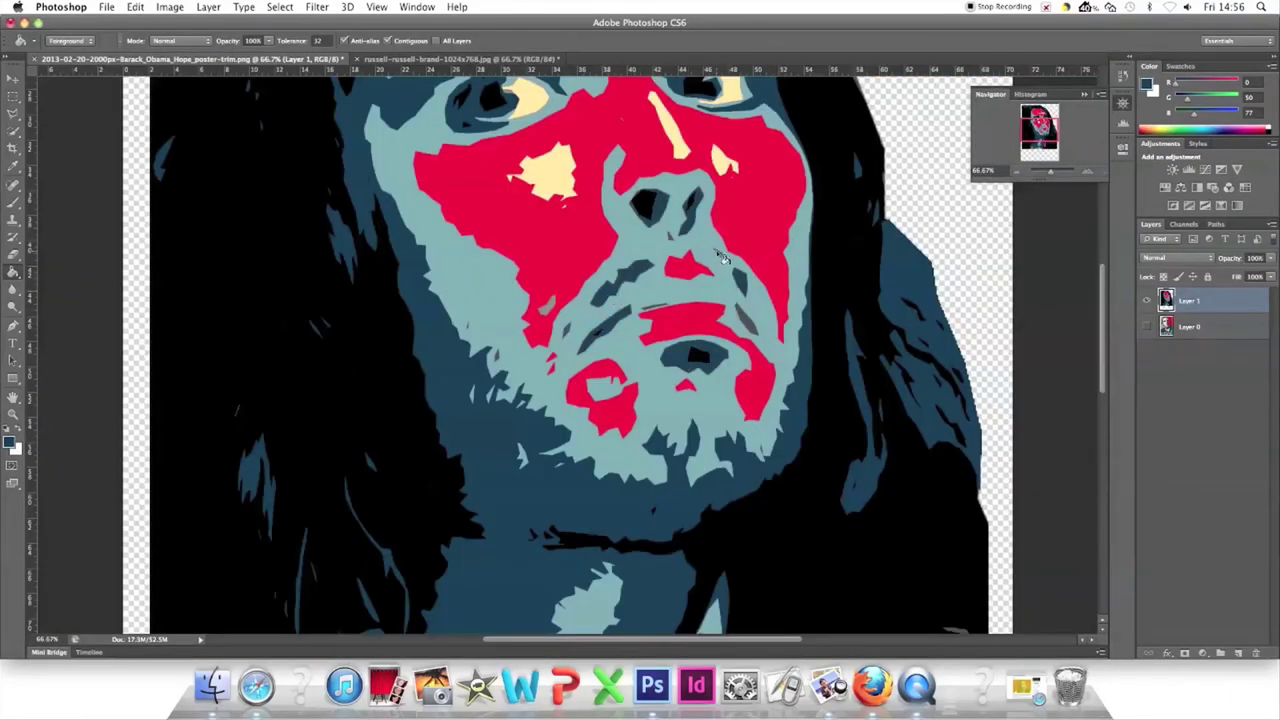
pyautogui.click(1016, 171)
pyautogui.click(1016, 171)
pyautogui.click(1016, 171)
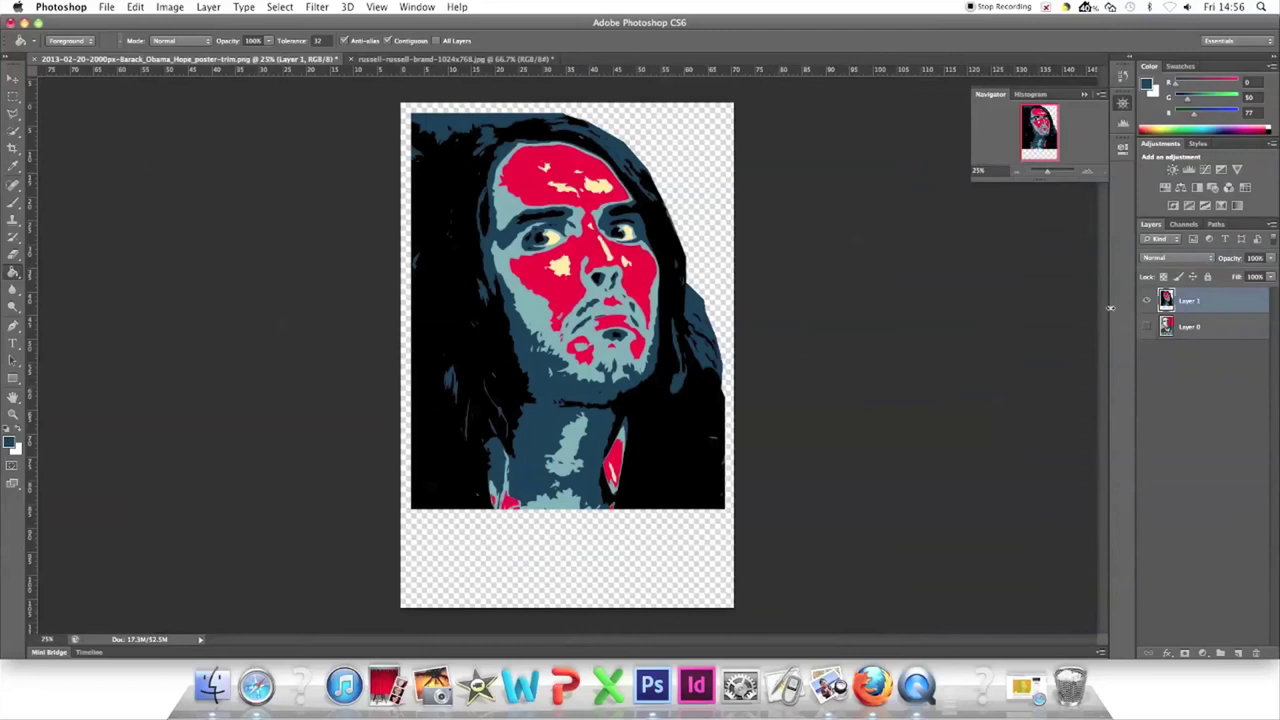
pyautogui.click(1147, 328)
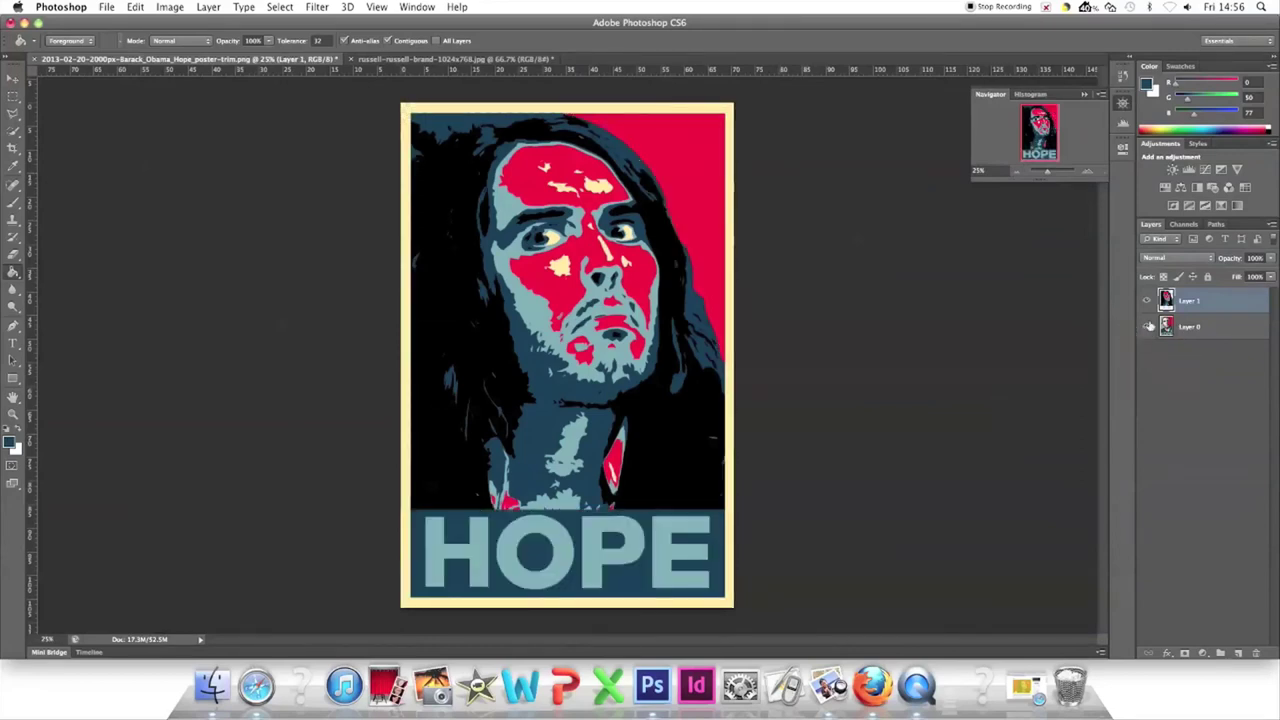
pyautogui.click(1147, 328)
pyautogui.click(1147, 328)
# Set the foreground color to the red sampled from the poster's background, e01825
pyautogui.click(9, 443)
pyautogui.click(691, 146)
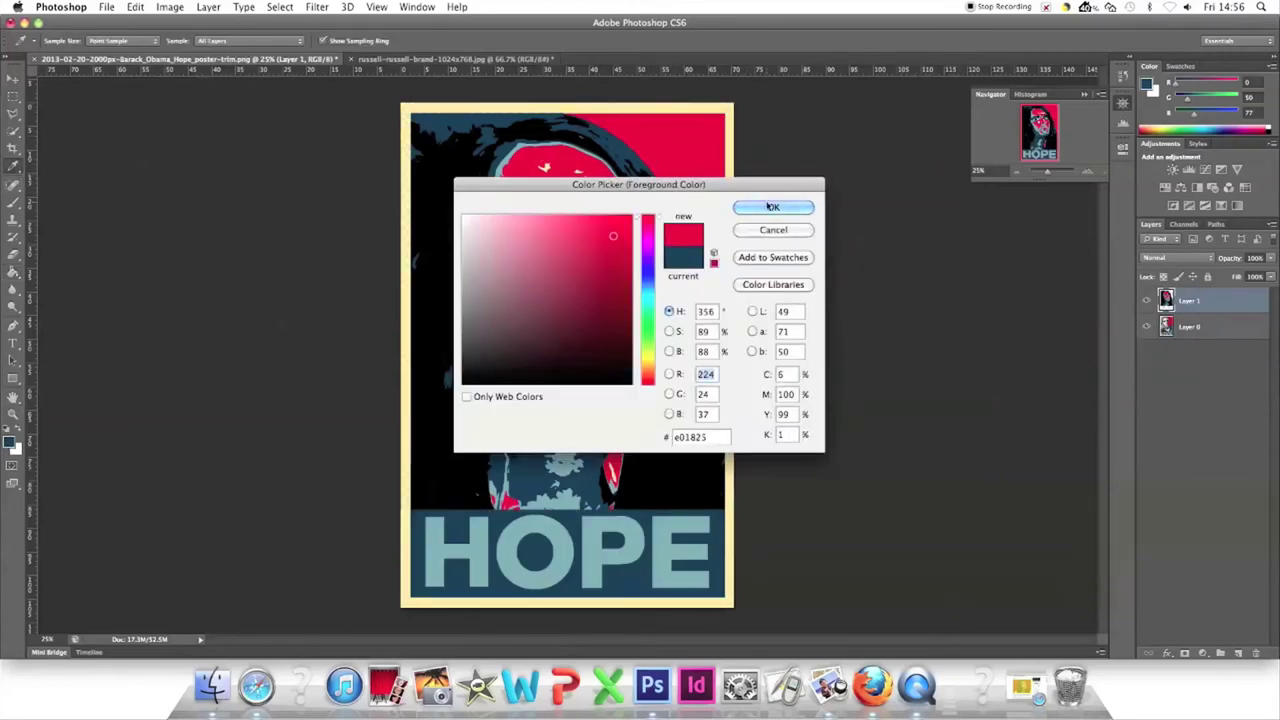
pyautogui.click(770, 207)
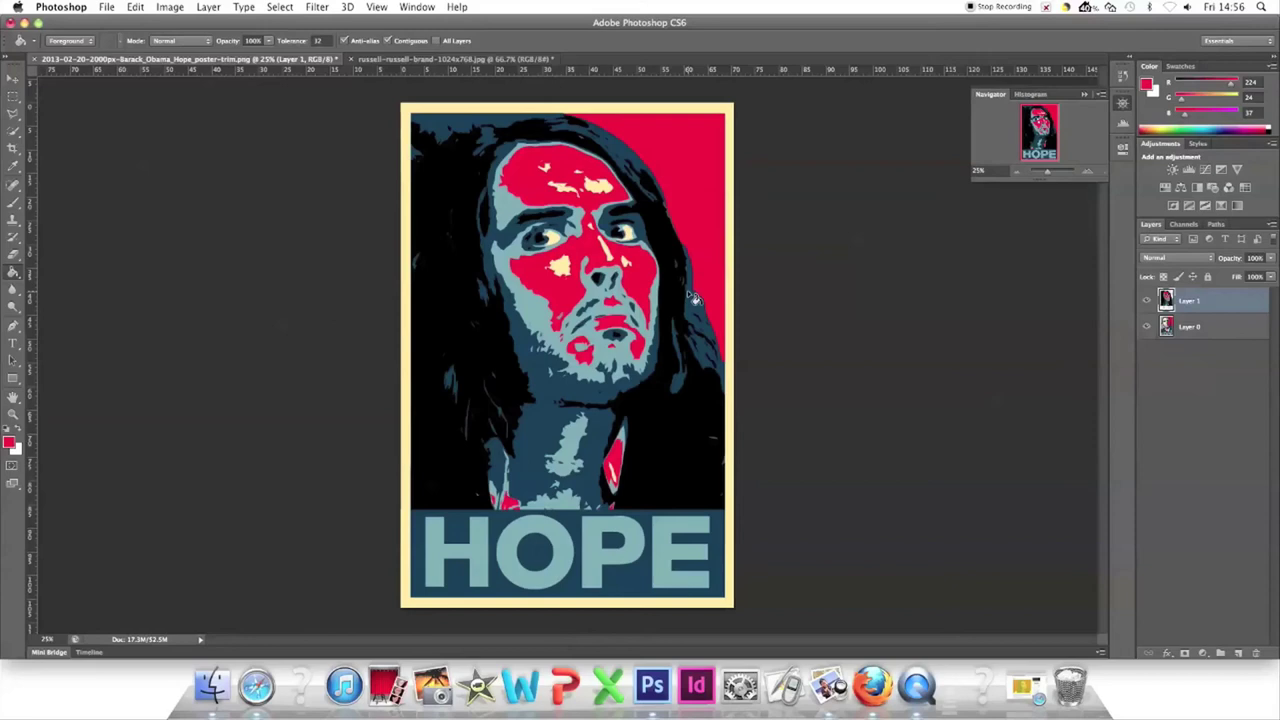
# Hide Layer 1 and clear a rectangular selection over the right half of the poster's picture, down to the collar, on Layer 0
pyautogui.click(1146, 300)
pyautogui.press('m')
pyautogui.press('super+plus')
pyautogui.press('super+plus')
pyautogui.press('super+plus')
pyautogui.moveTo(989, 512); pyautogui.dragTo(519, 212)
pyautogui.hotkey('alt', '[')
pyautogui.click(135, 7)
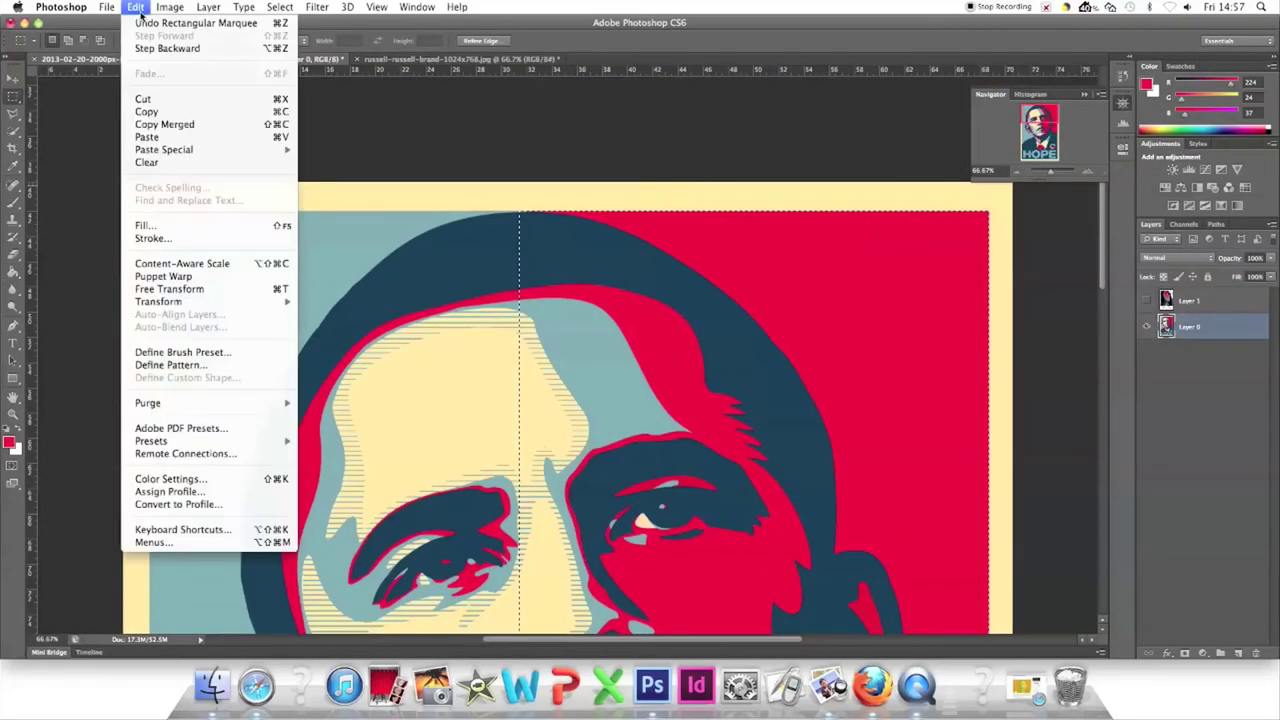
pyautogui.click(146, 162)
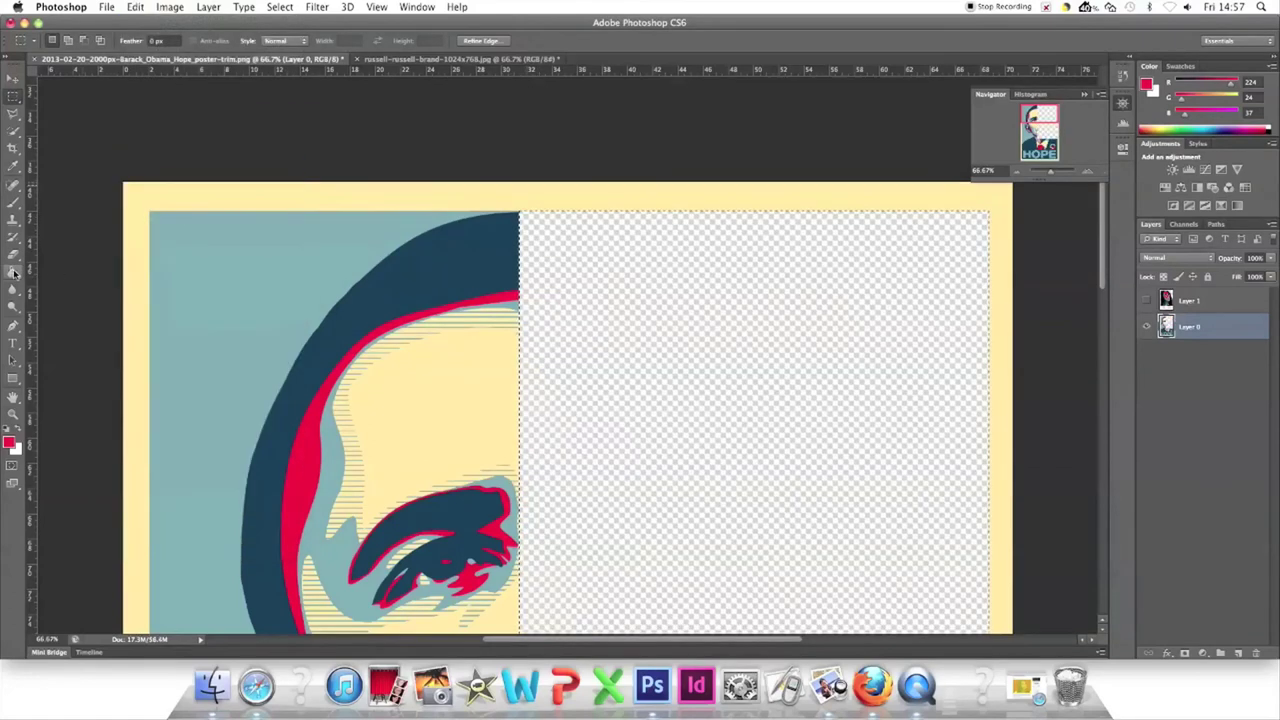
# Fill the cleared rectangle on Layer 0 with red, deselect it and make Layer 1 visible again
pyautogui.click(12, 272)
pyautogui.click(615, 322)
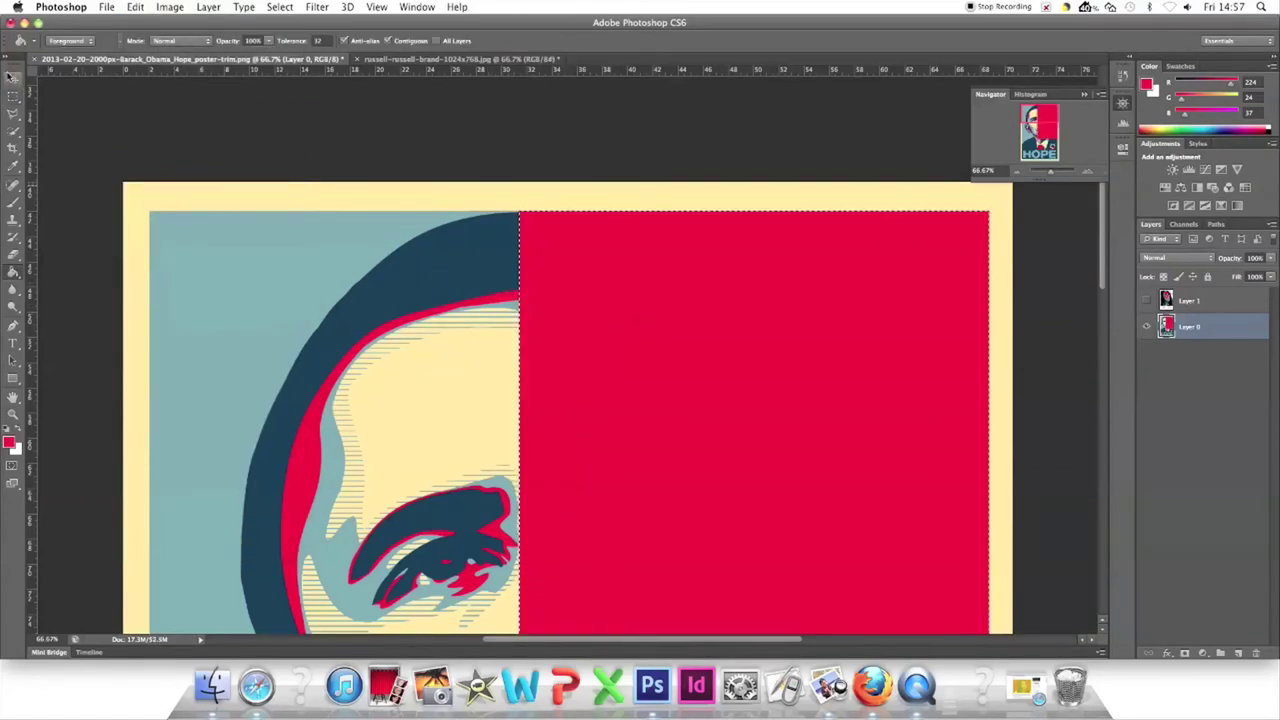
pyautogui.click(14, 96)
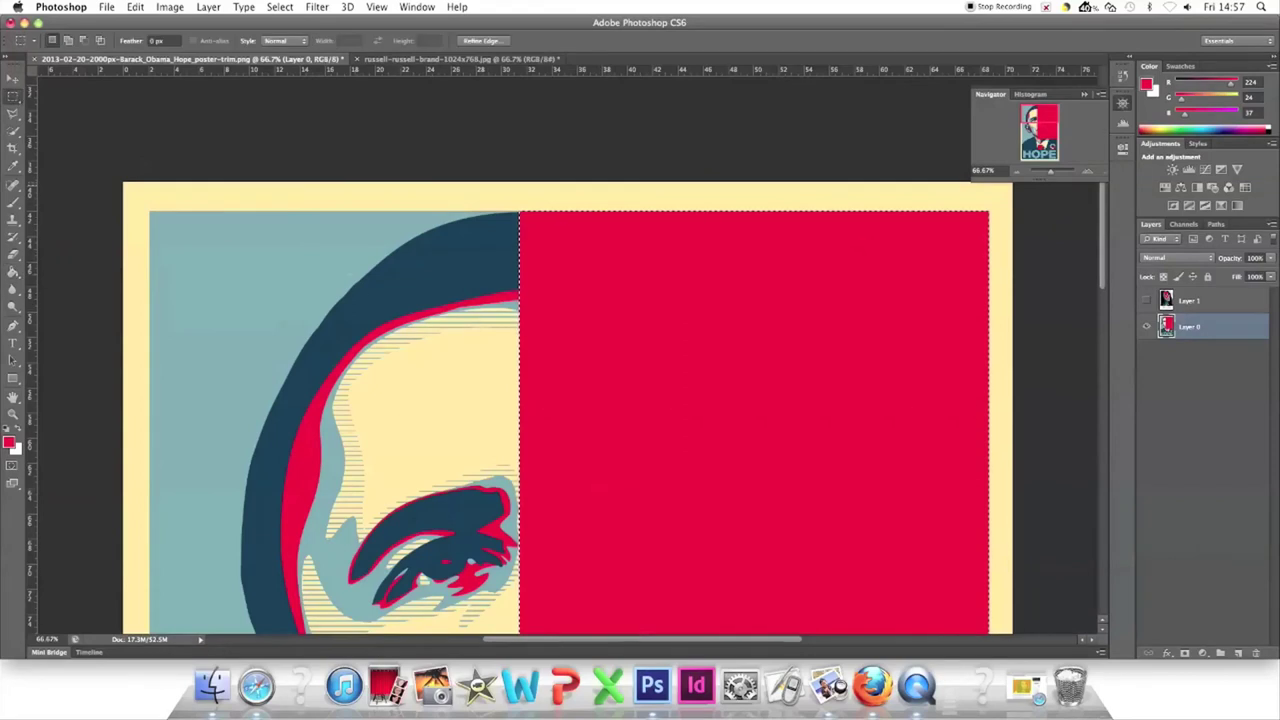
pyautogui.click(1015, 173)
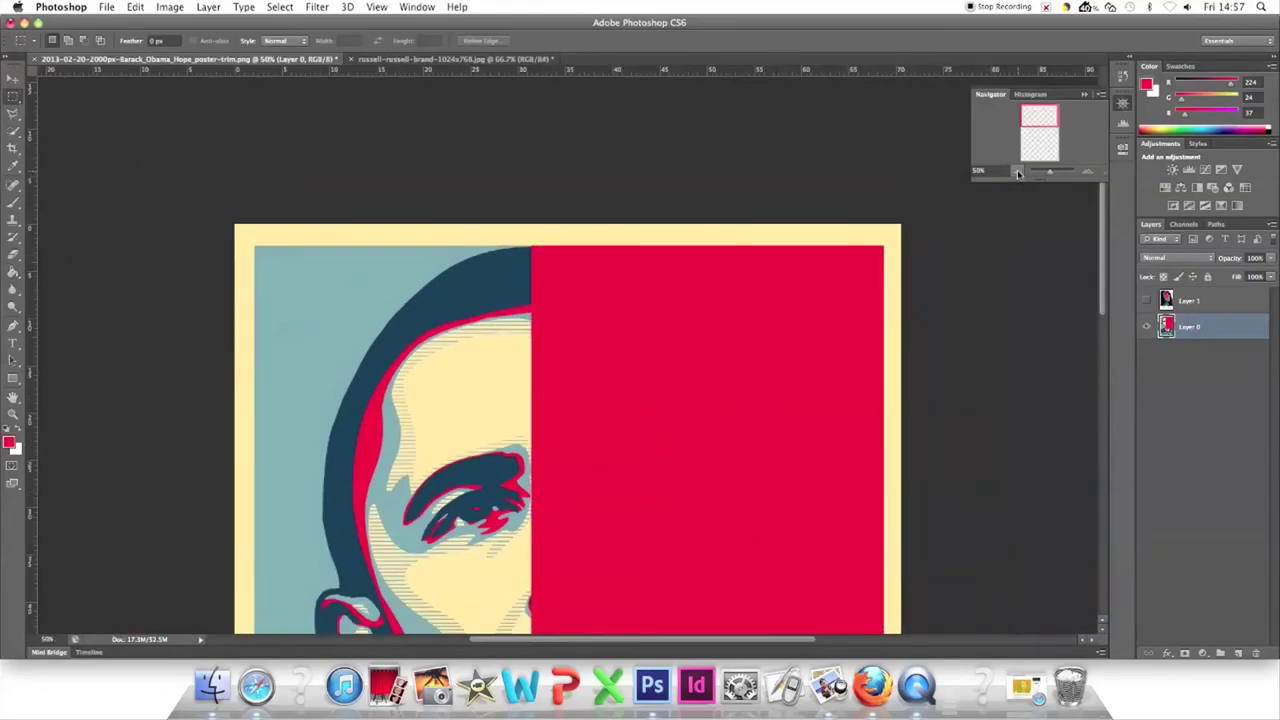
pyautogui.click(1015, 173)
pyautogui.click(1035, 132)
pyautogui.moveTo(1037, 145); pyautogui.dragTo(1040, 145)
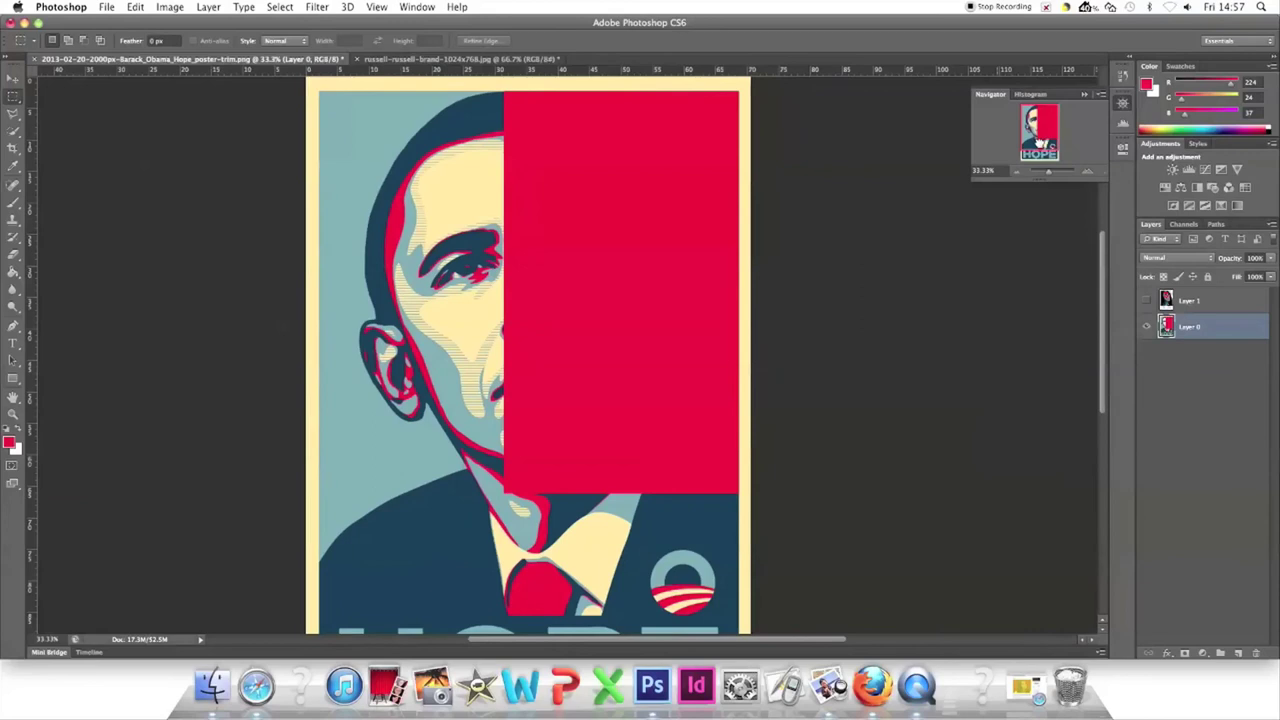
pyautogui.click(1146, 301)
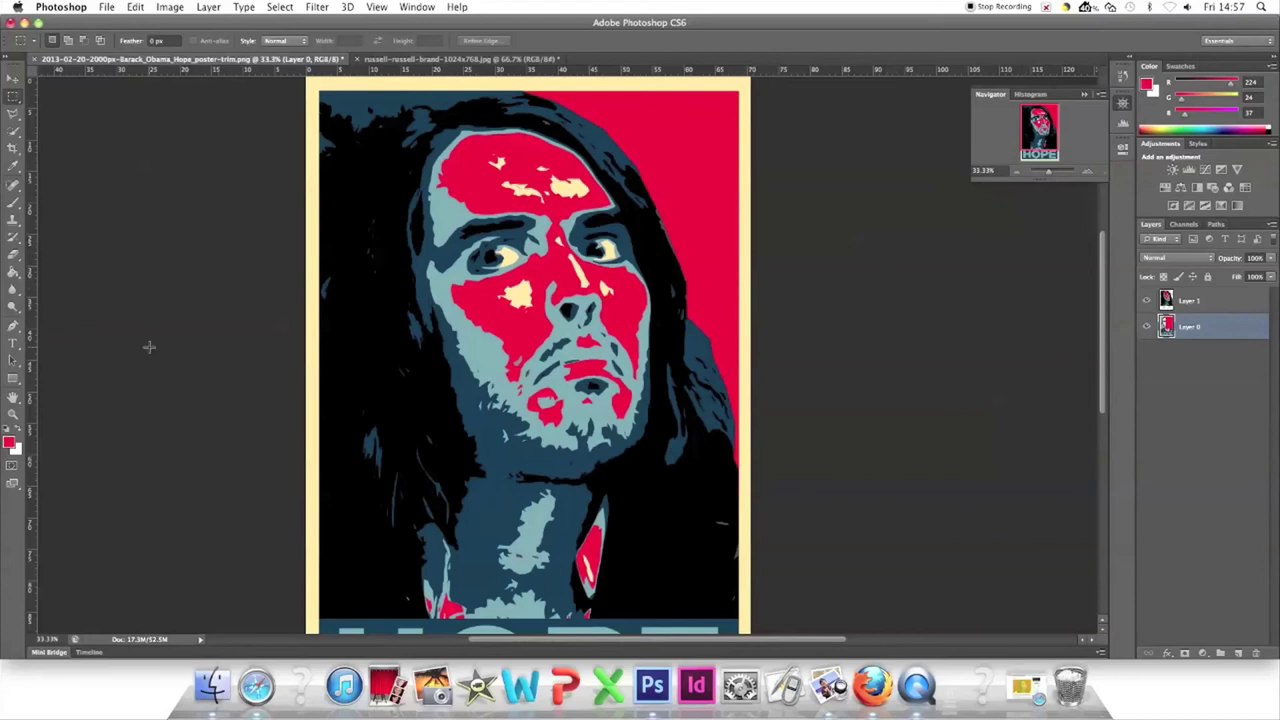
# Set the foreground color to the dark blue sampled from the portrait, 00324d, and activate the Paint Bucket
pyautogui.click(8, 443)
pyautogui.click(477, 484)
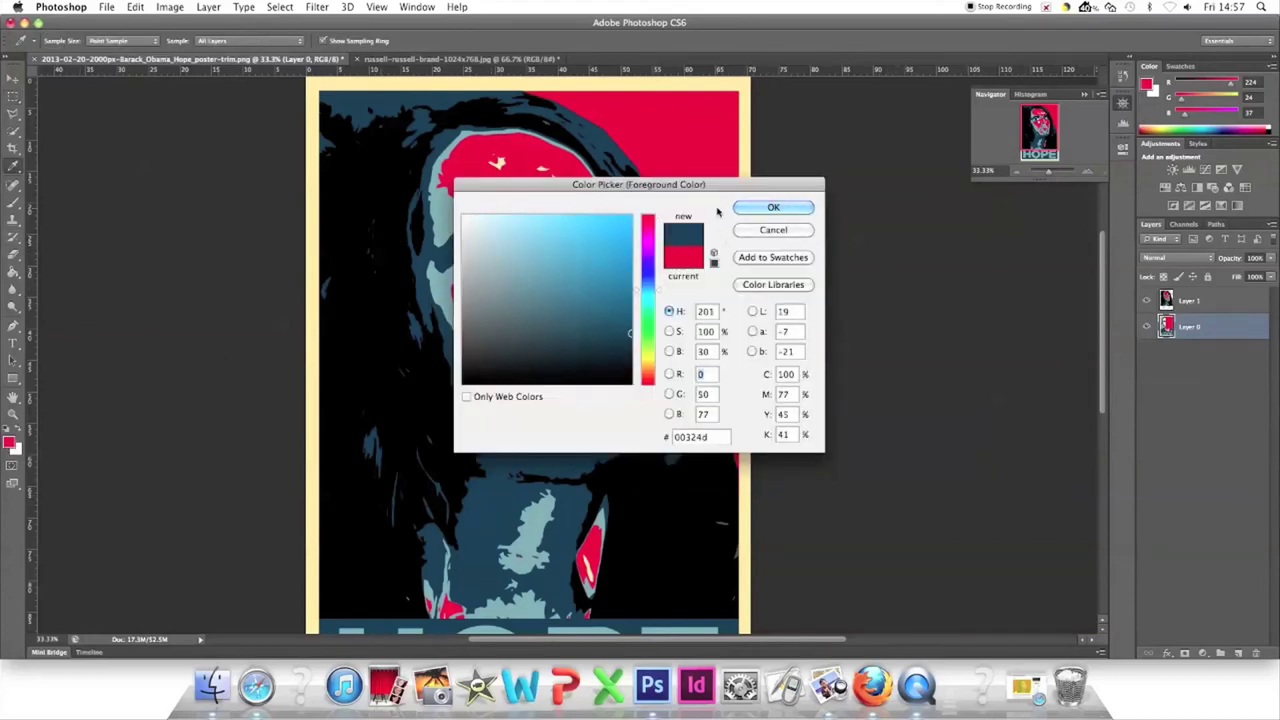
pyautogui.click(750, 208)
pyautogui.click(13, 268)
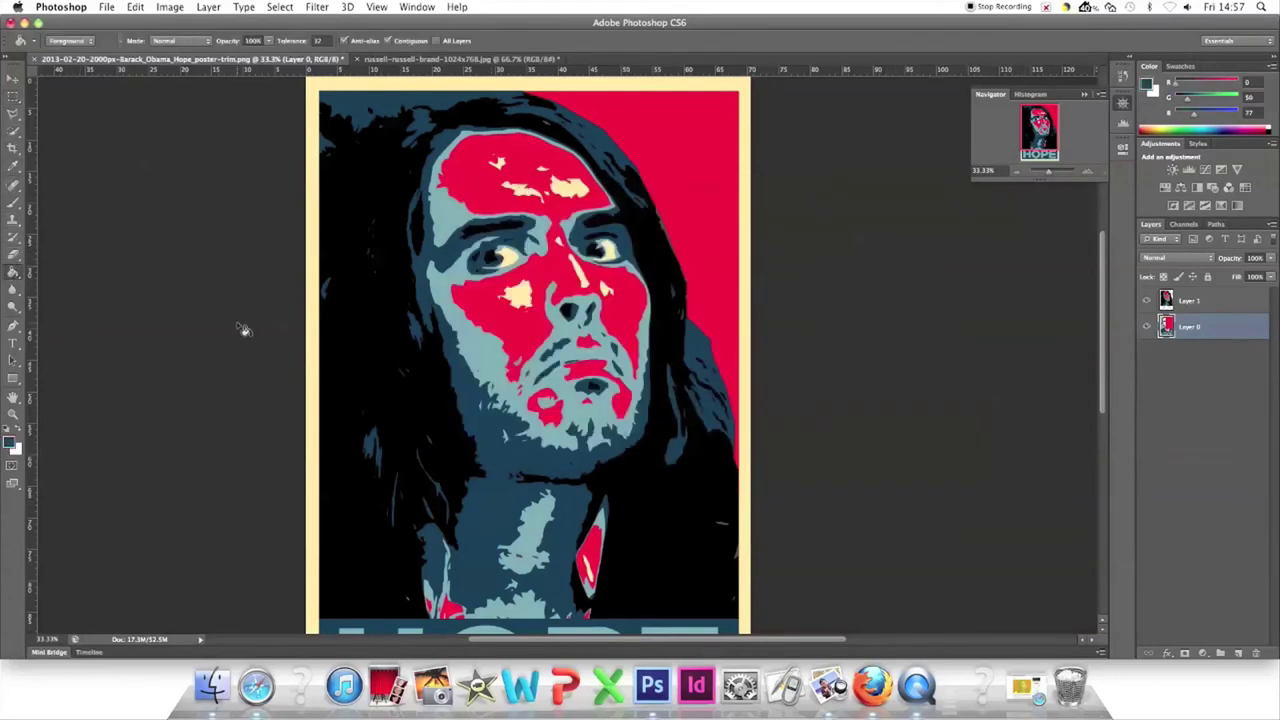
# Fill the small grey speck in the dark hair beside the neck on Layer 1 with the dark blue
pyautogui.click(1086, 172)
pyautogui.click(1085, 173)
pyautogui.click(1043, 144)
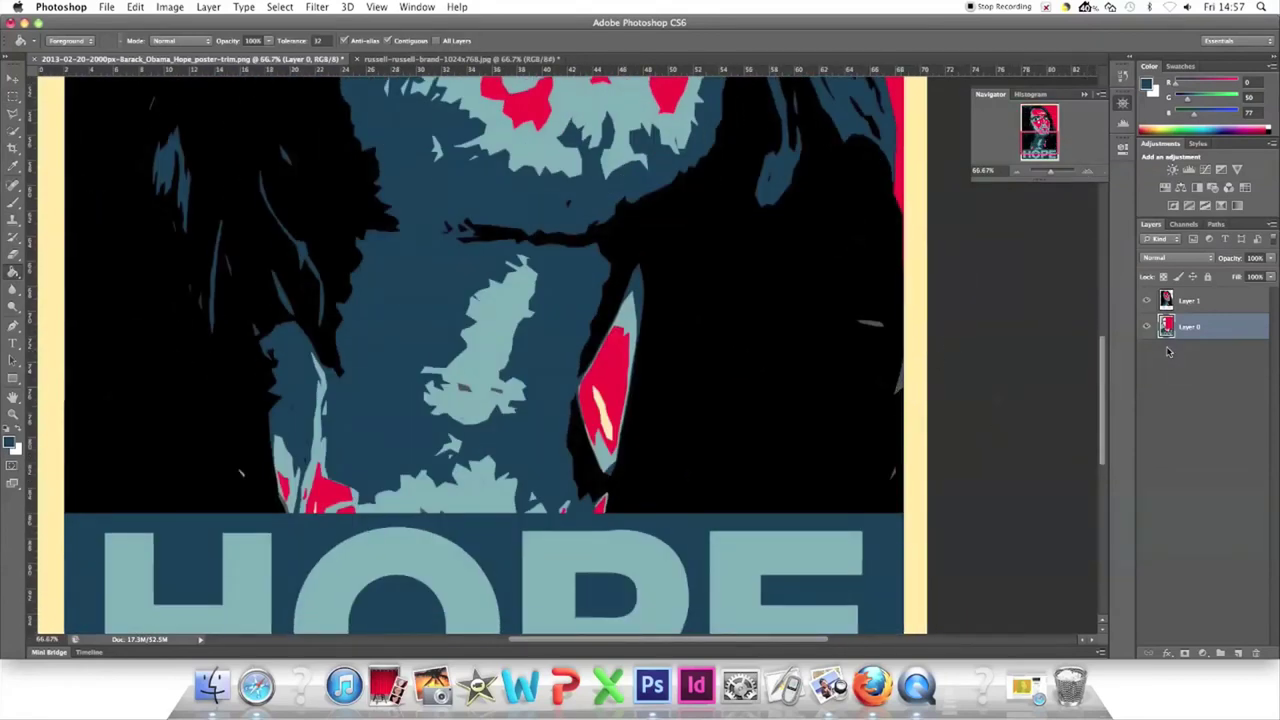
pyautogui.click(1151, 302)
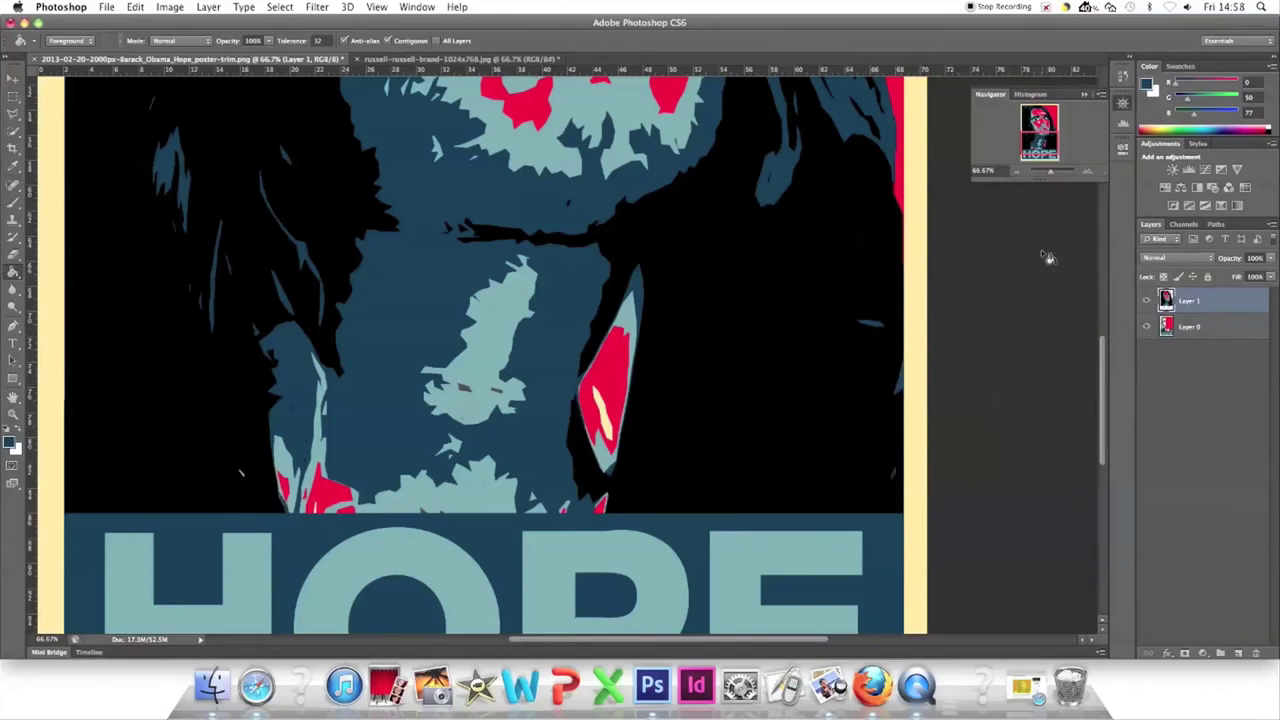
pyautogui.click(1016, 172)
pyautogui.click(1016, 172)
pyautogui.click(1016, 172)
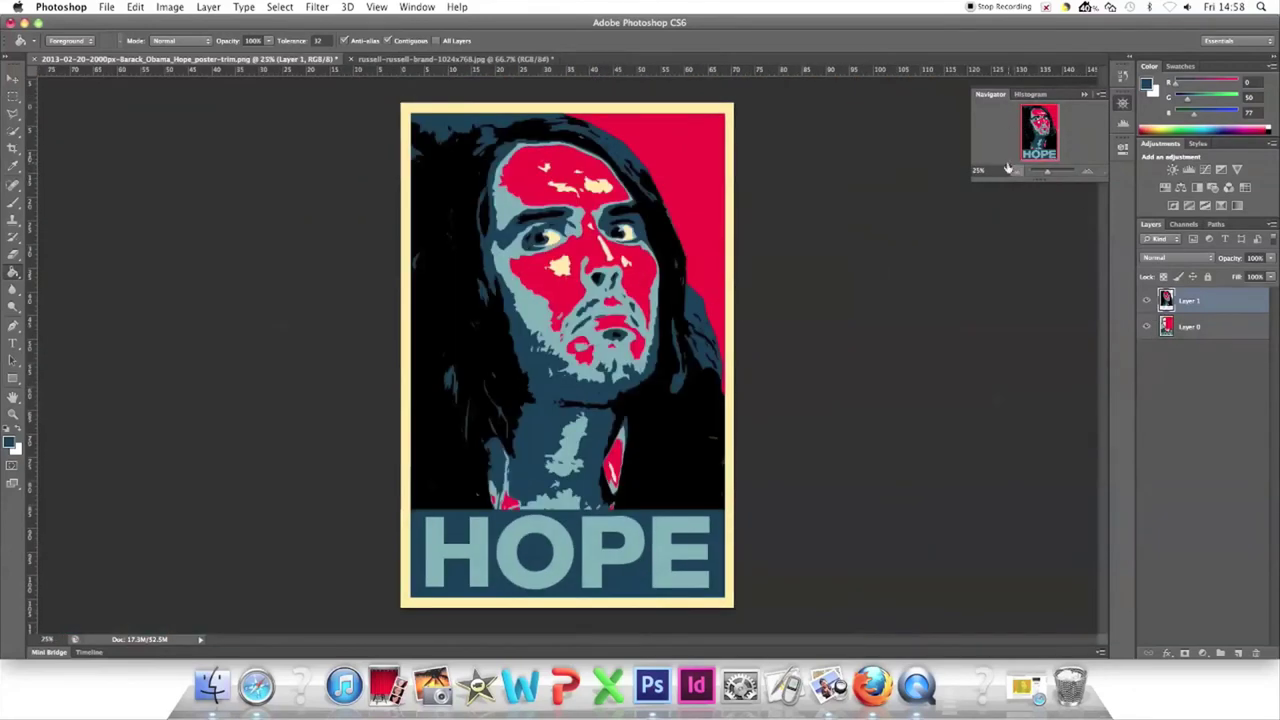
# Draw a text box over the HOPE lettering on a new text layer directly above Layer 0
pyautogui.click(1087, 172)
pyautogui.click(1087, 172)
pyautogui.click(1087, 172)
pyautogui.moveTo(1050, 122); pyautogui.dragTo(1045, 150)
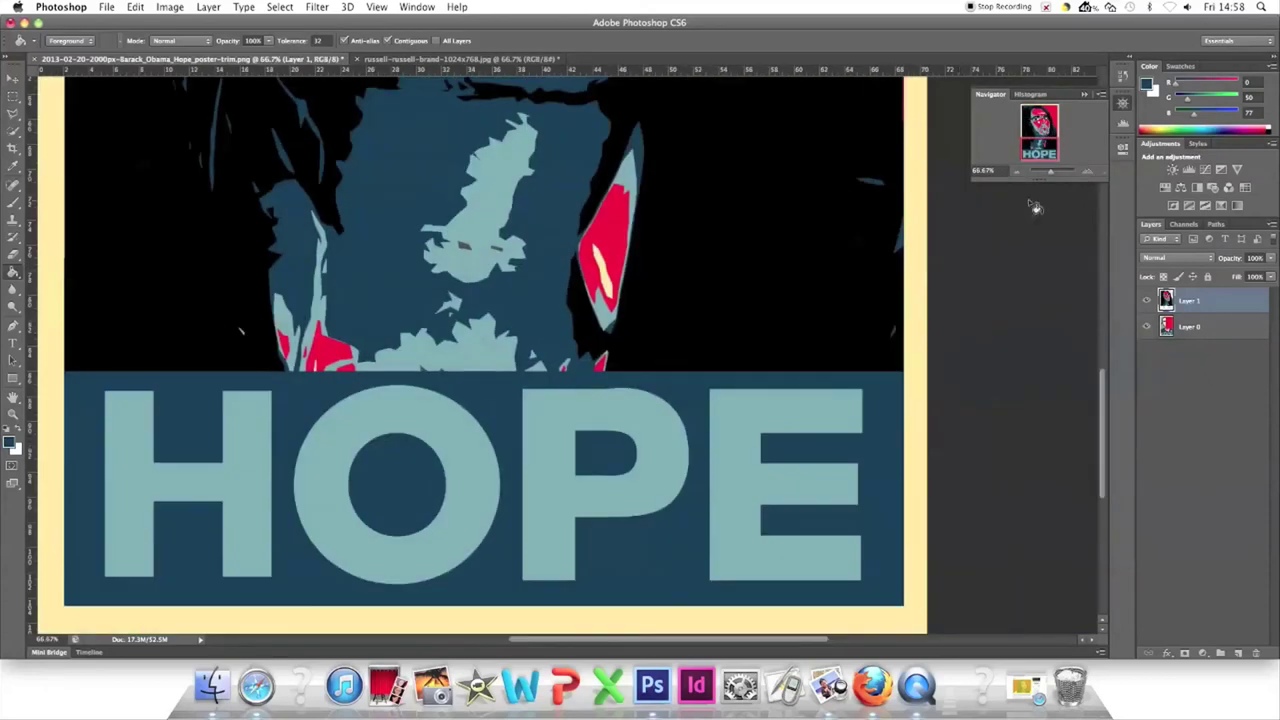
pyautogui.click(1189, 327)
pyautogui.click(12, 96)
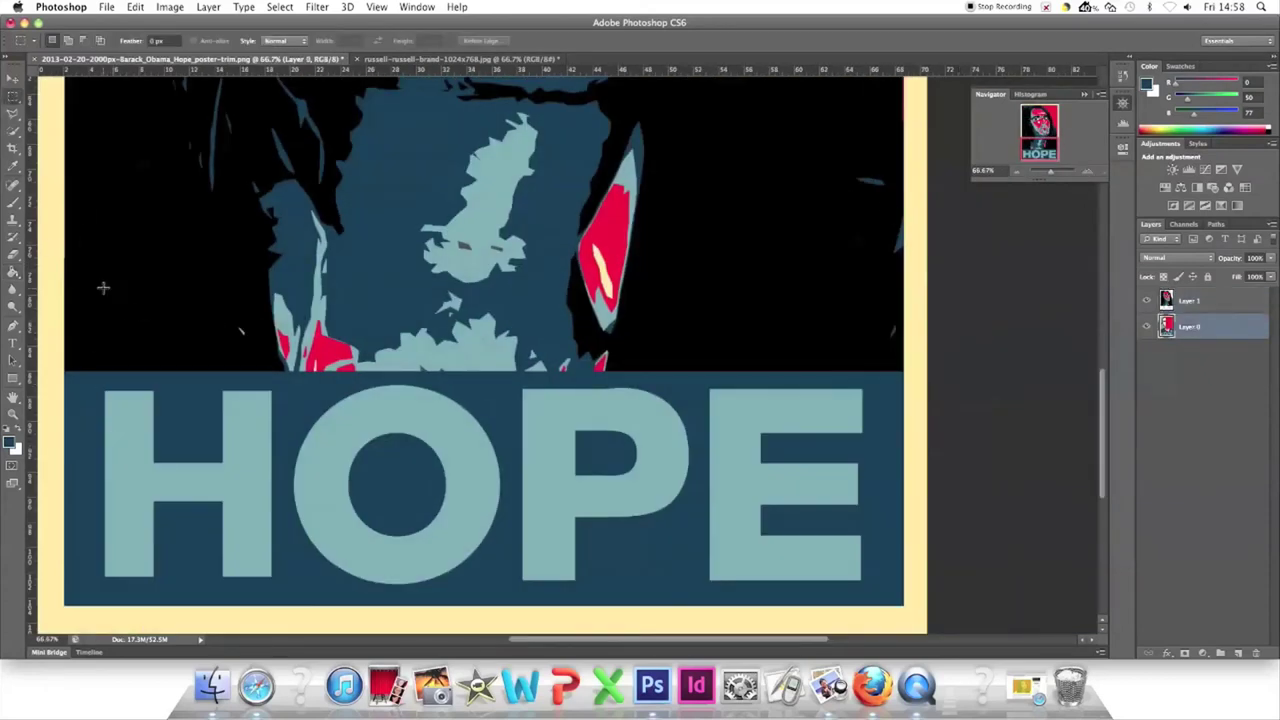
pyautogui.click(12, 343)
pyautogui.moveTo(87, 372); pyautogui.dragTo(628, 554)
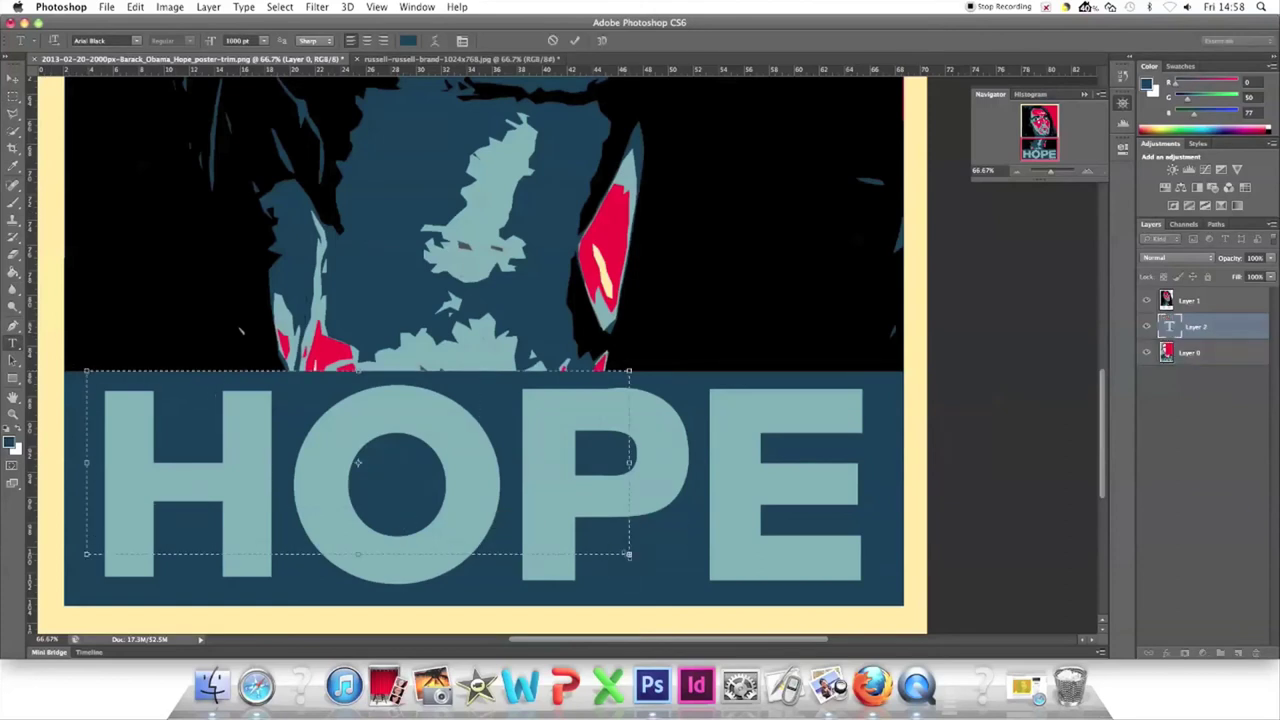
# Set the font size to 700 pt, enlarge the text box across the HOPE lettering and enter JOKE
pyautogui.click(234, 40)
pyautogui.write('700')
pyautogui.press('Return')
pyautogui.moveTo(629, 463); pyautogui.dragTo(877, 463)
pyautogui.moveTo(482, 554); pyautogui.dragTo(482, 629)
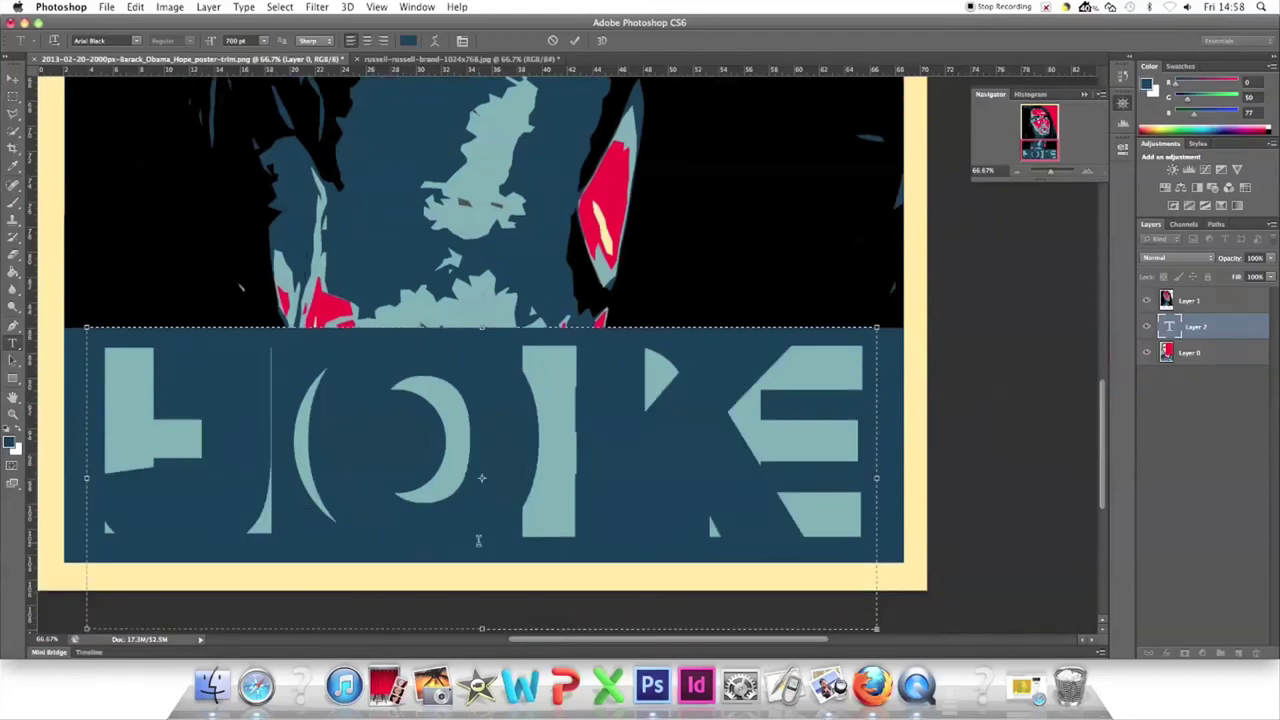
# Recolor the JOKE text with the red sampled from the portrait's neck area, e01825
pyautogui.click(408, 40)
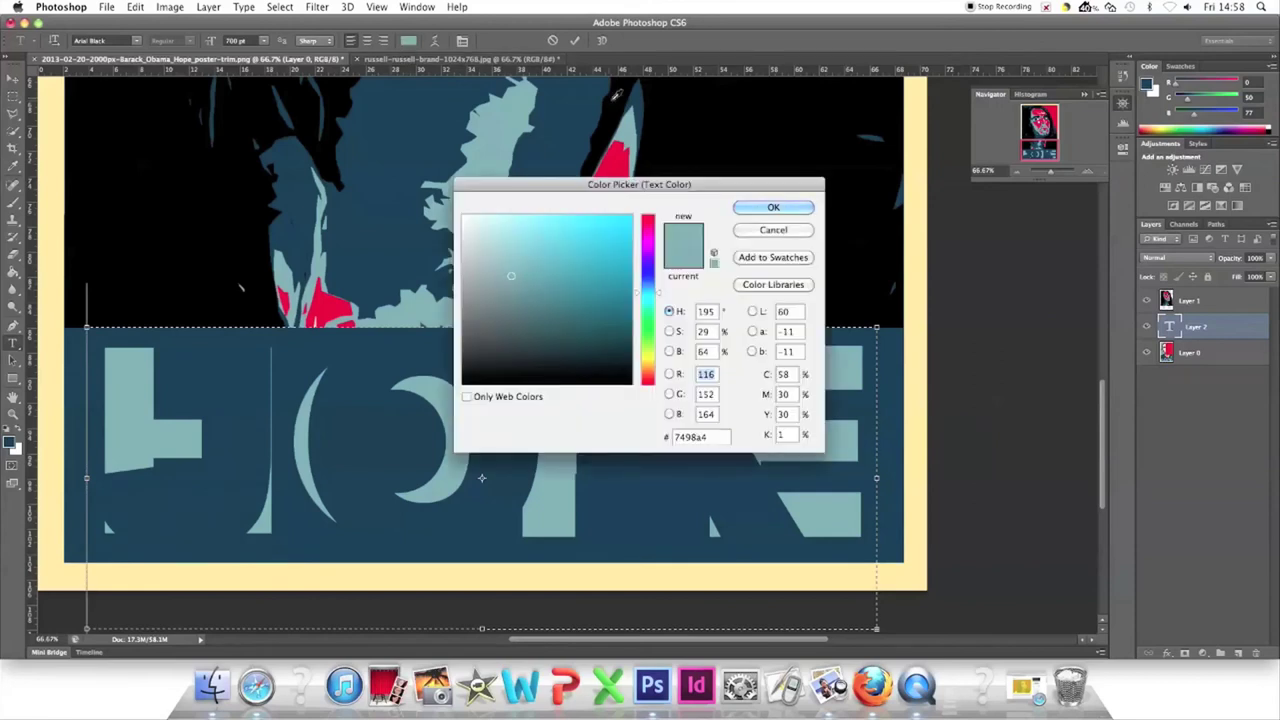
pyautogui.click(618, 158)
pyautogui.click(773, 207)
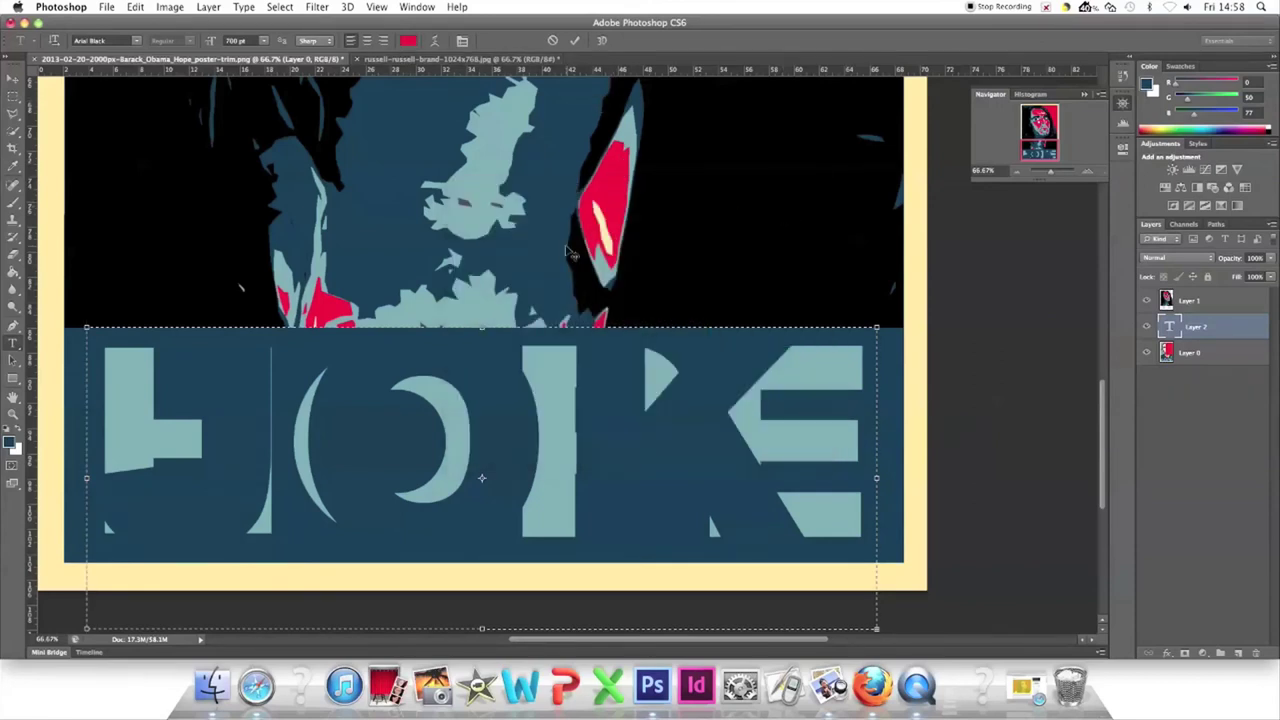
pyautogui.moveTo(112, 441); pyautogui.dragTo(1018, 523)
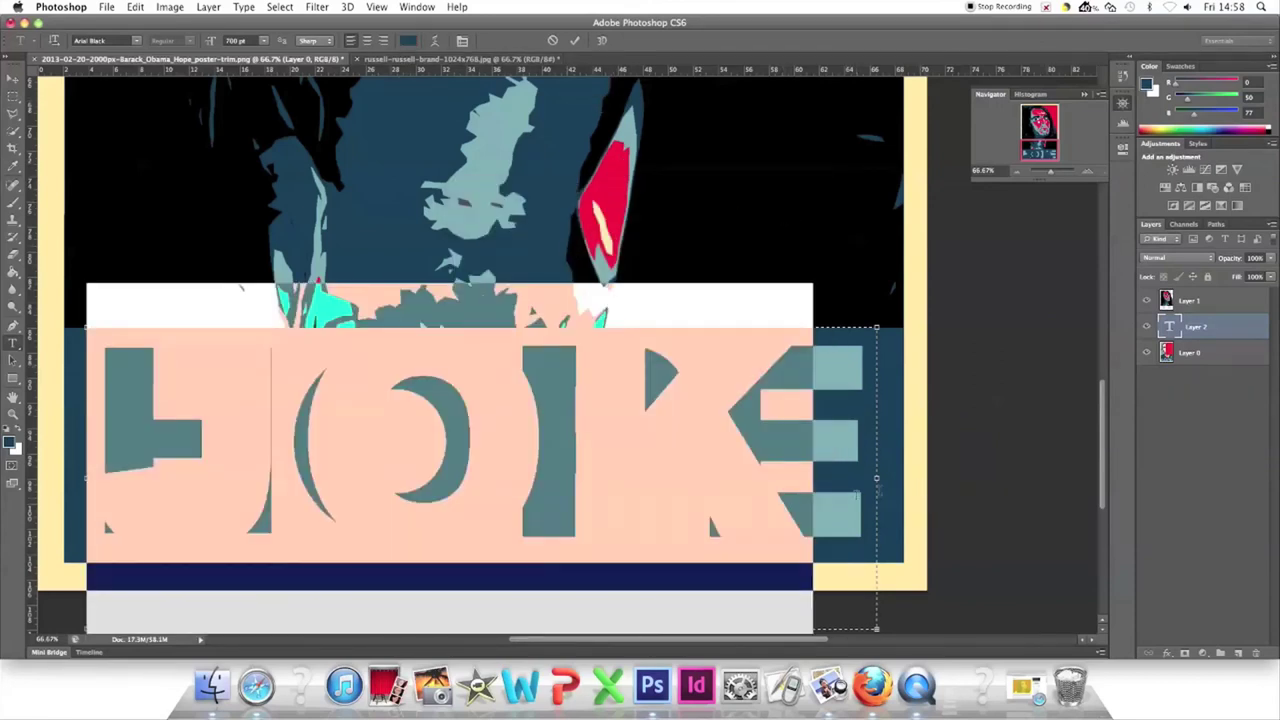
pyautogui.click(408, 40)
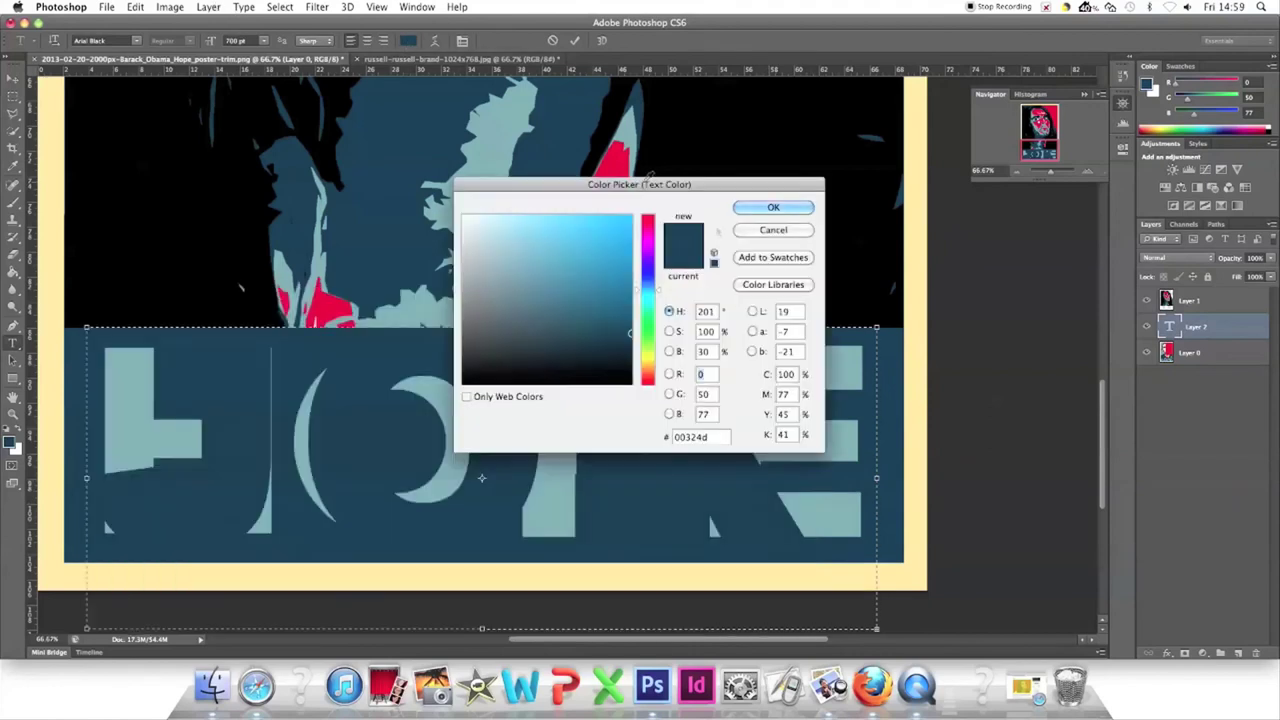
pyautogui.click(322, 305)
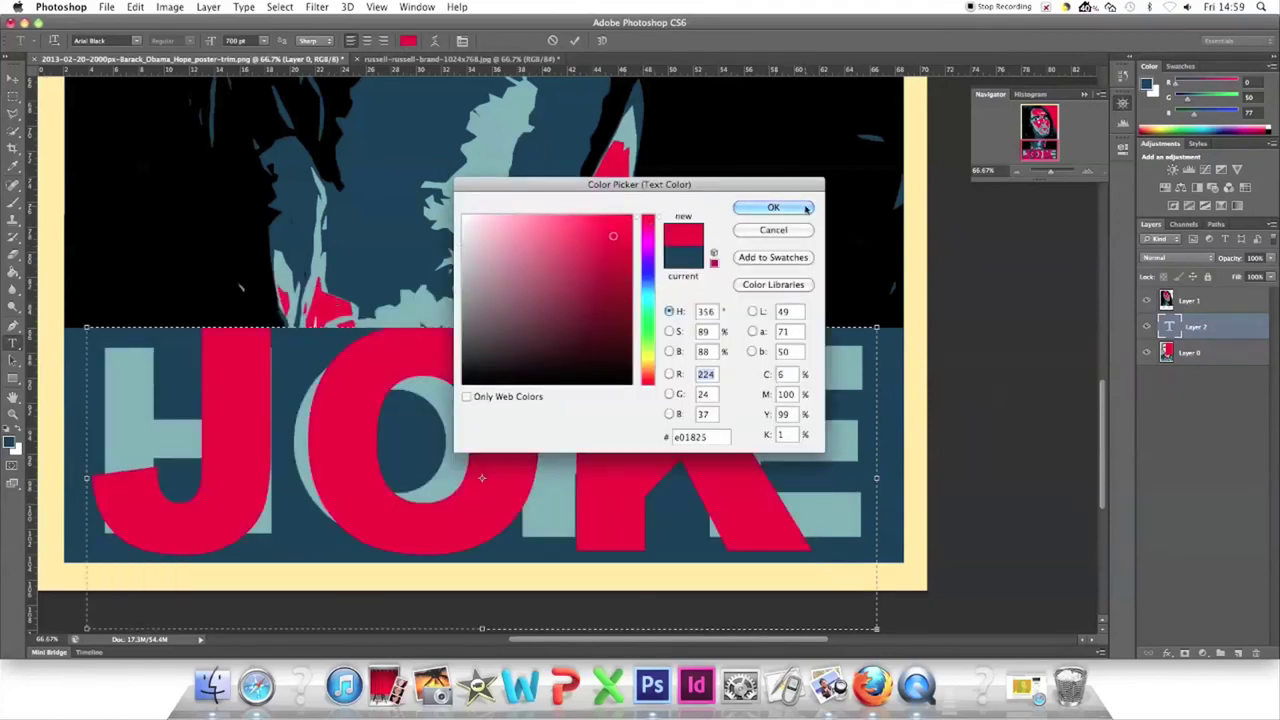
pyautogui.click(773, 207)
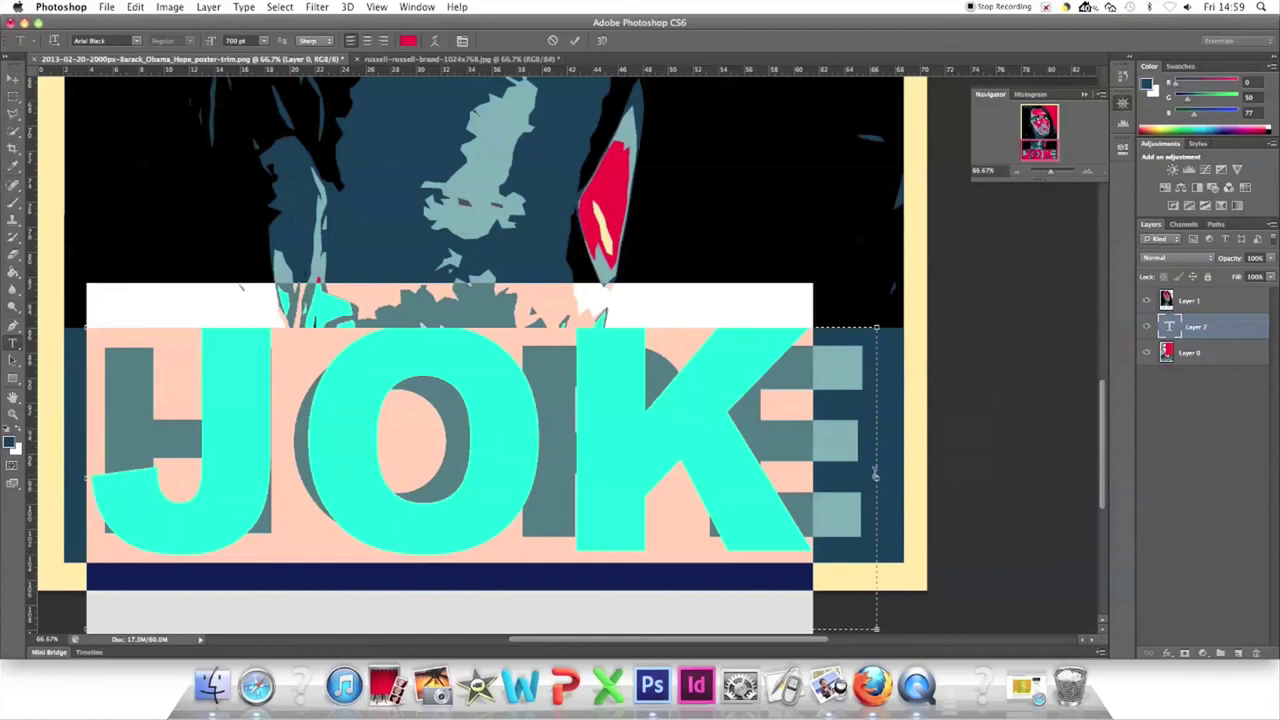
# Set the JOKE text to 400 pt in a wider text box and append a question mark to it
pyautogui.moveTo(876, 478); pyautogui.dragTo(1067, 490)
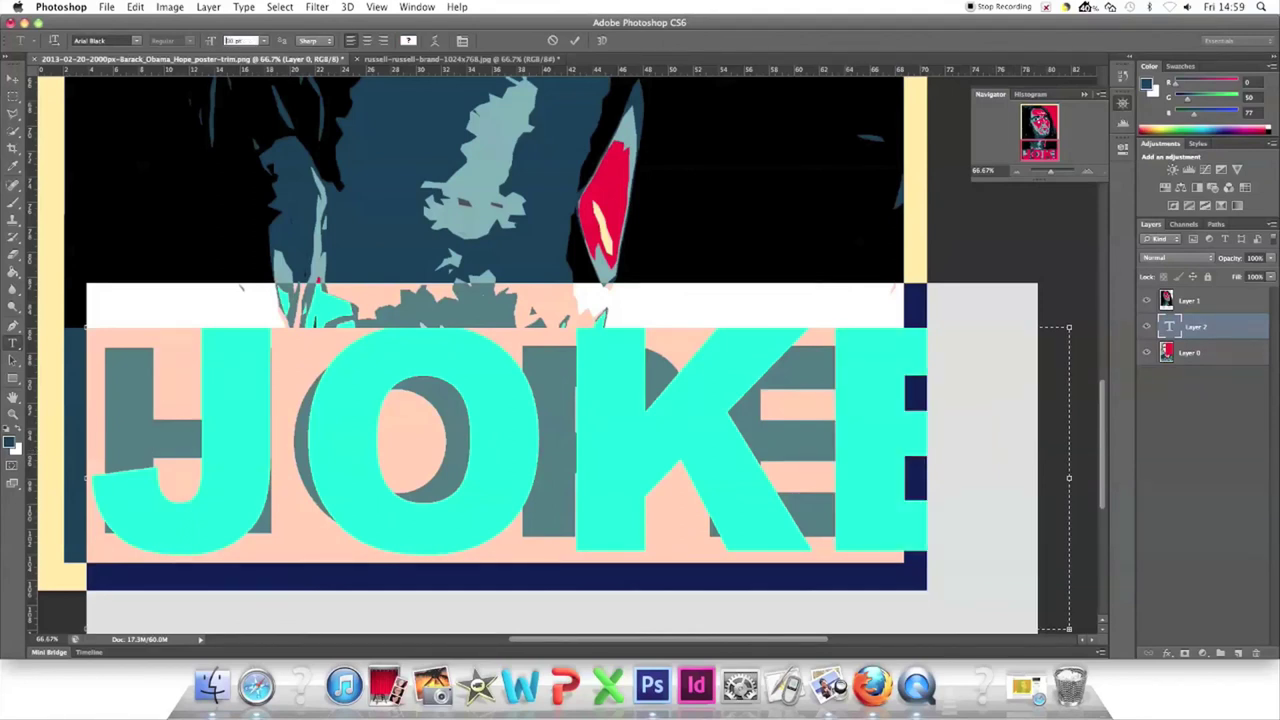
pyautogui.write('4')
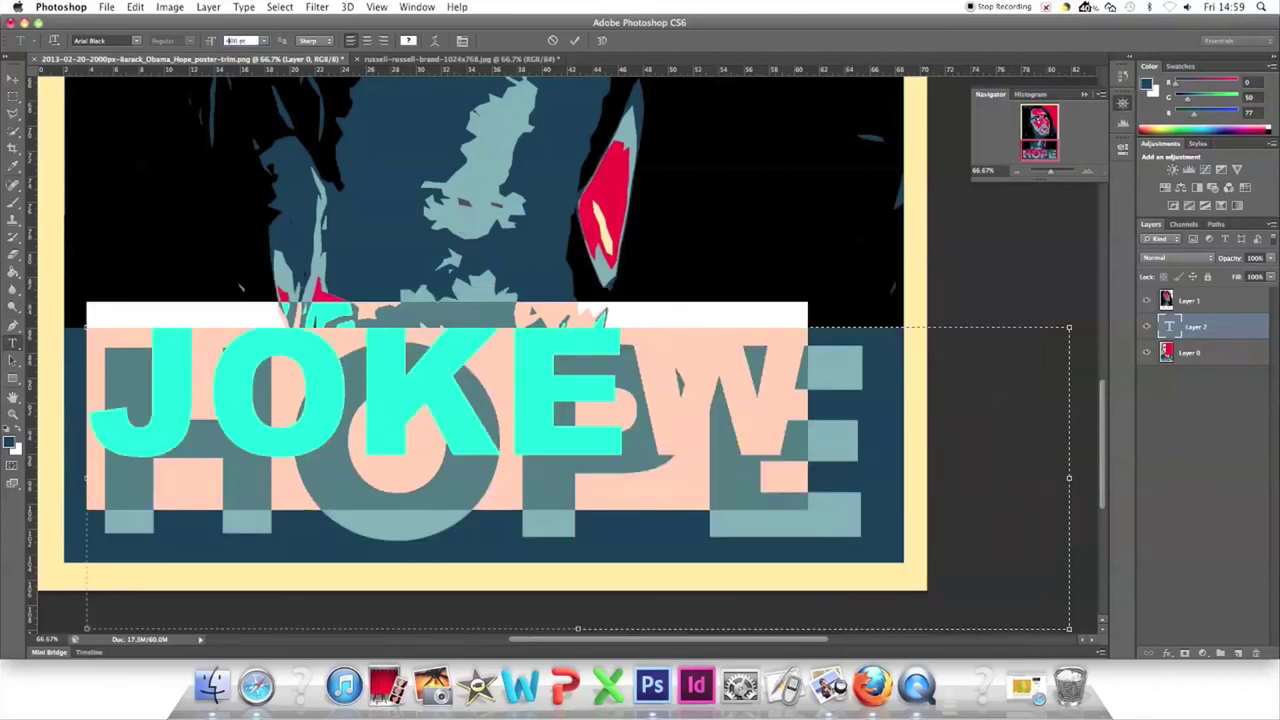
pyautogui.click(635, 391)
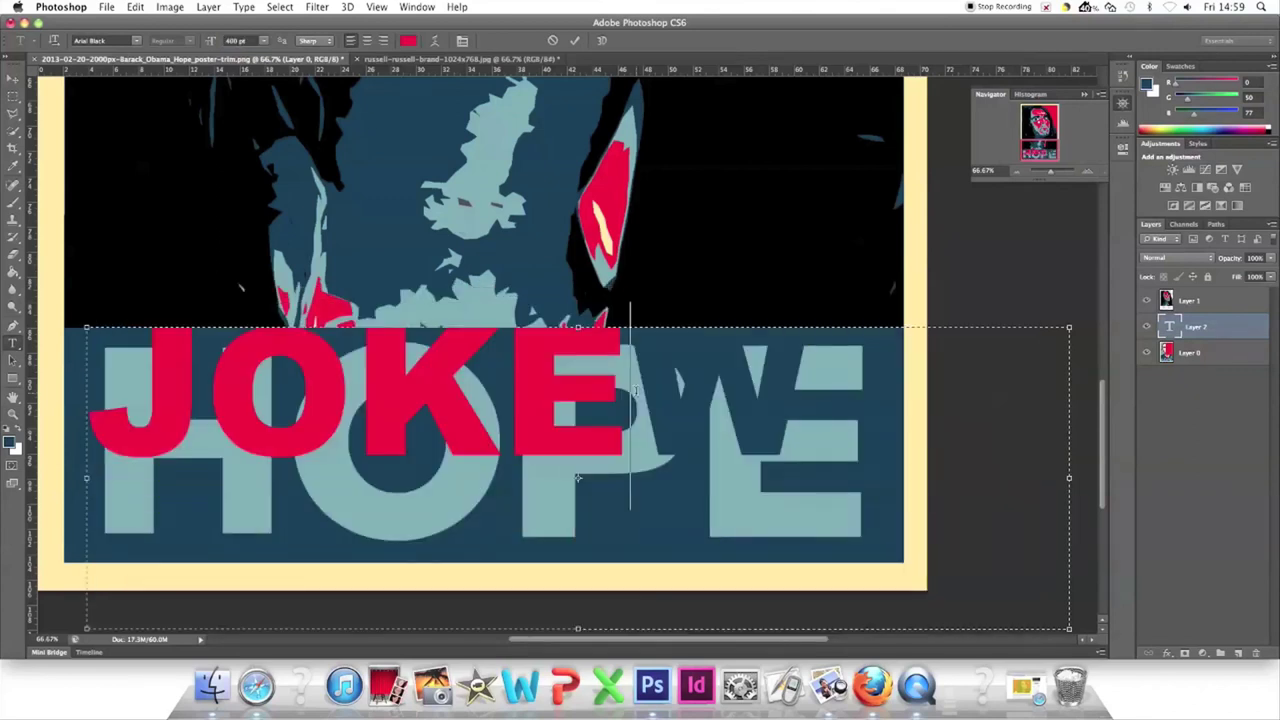
pyautogui.write('?')
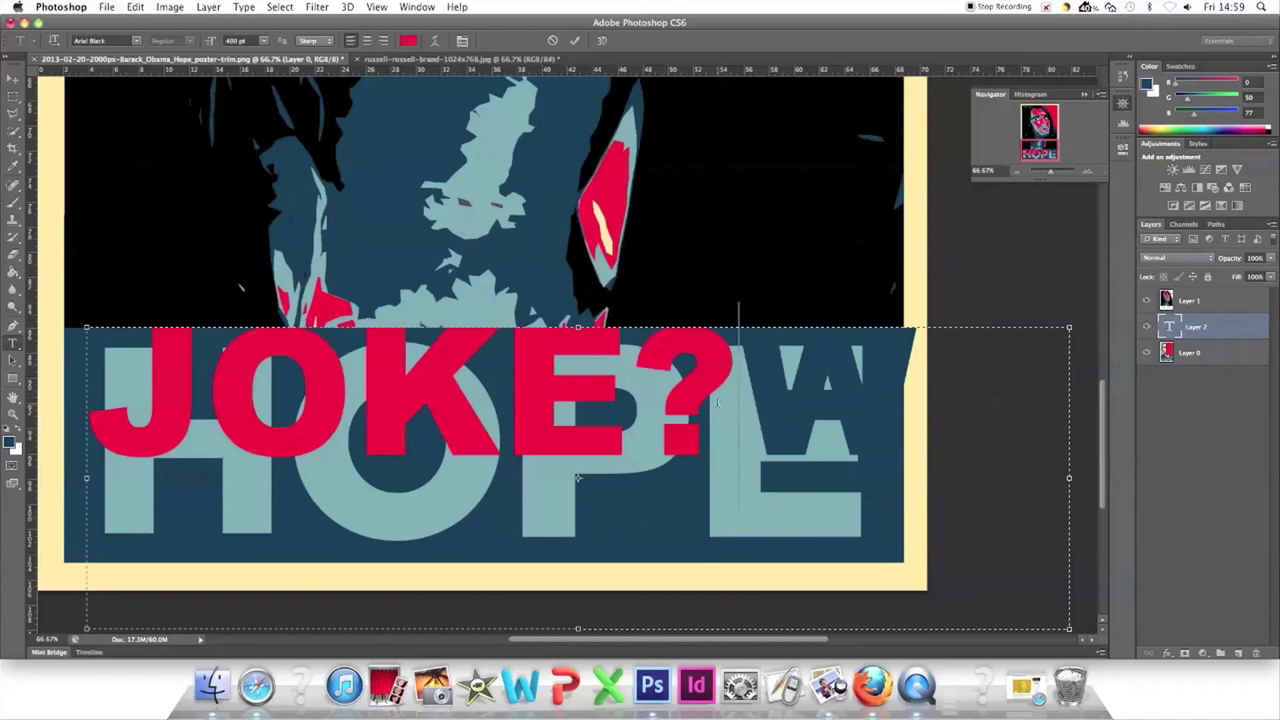
# Remove the stray dark letters after the question mark and set the JOKE? text to 500 pt
pyautogui.moveTo(945, 434); pyautogui.dragTo(80, 388)
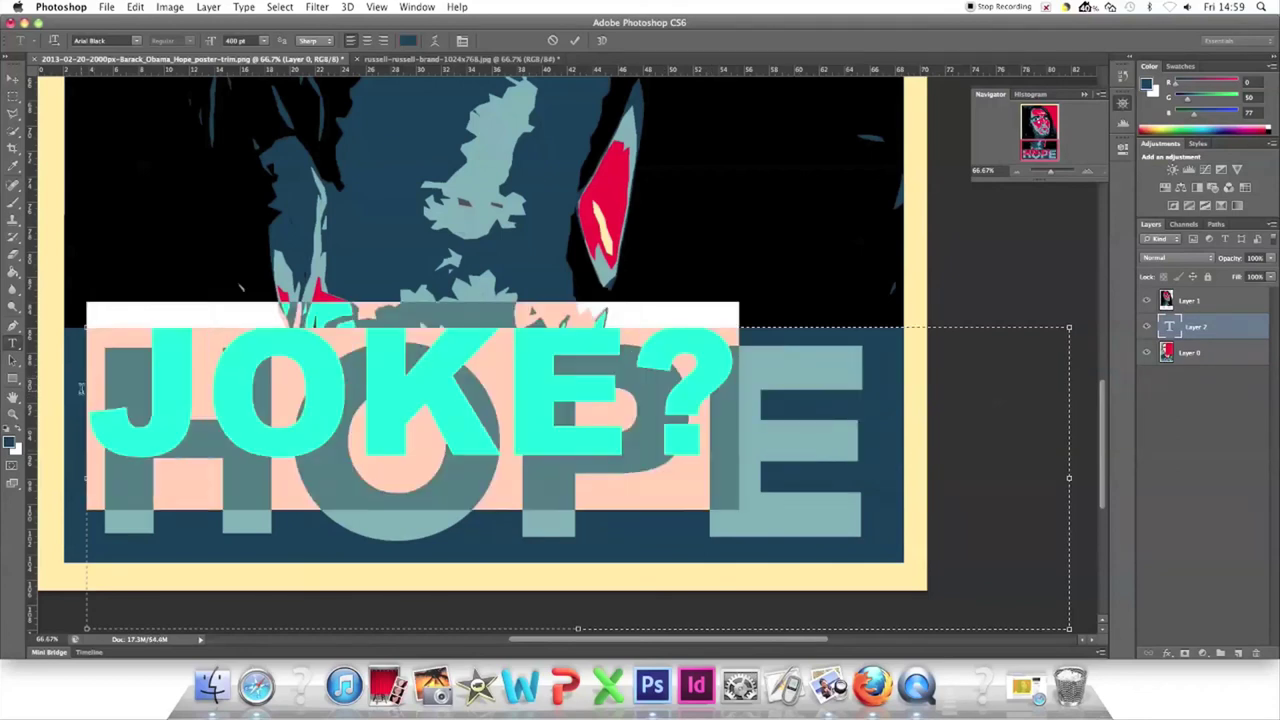
pyautogui.click(237, 40)
pyautogui.press('BackSpace')
pyautogui.press('BackSpace')
pyautogui.press('BackSpace')
pyautogui.press('BackSpace')
pyautogui.press('BackSpace')
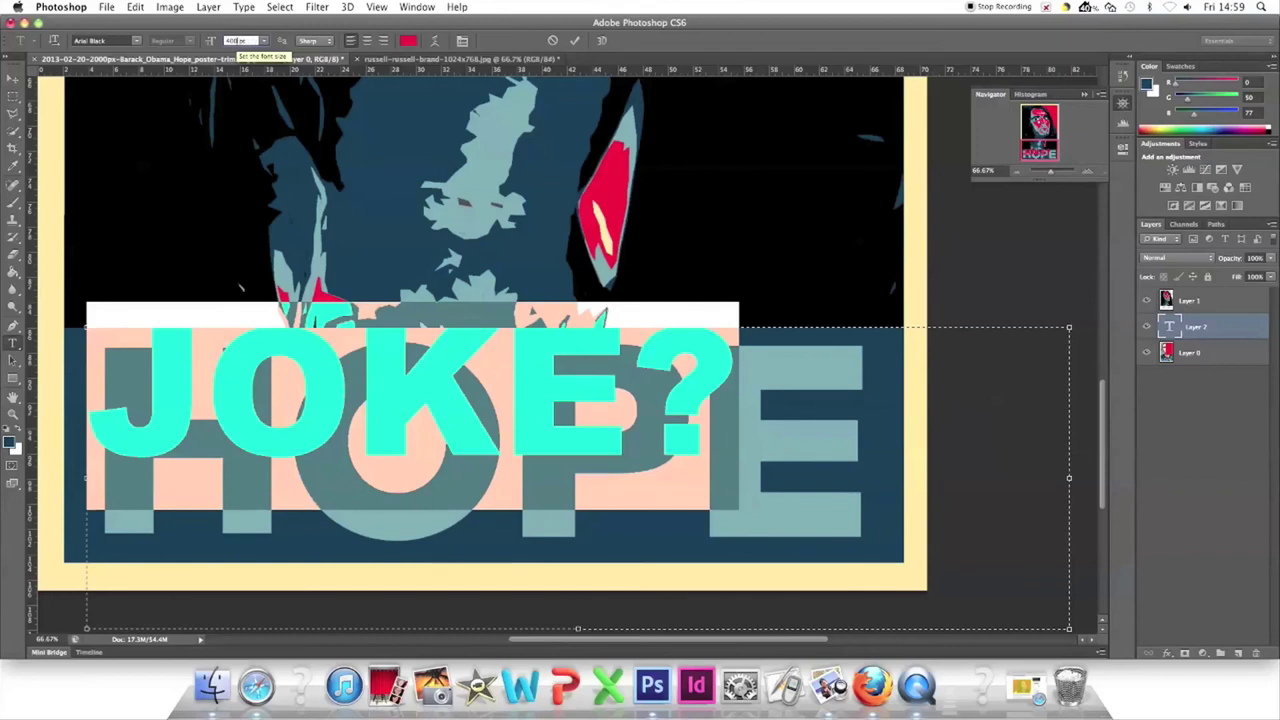
pyautogui.write('00')
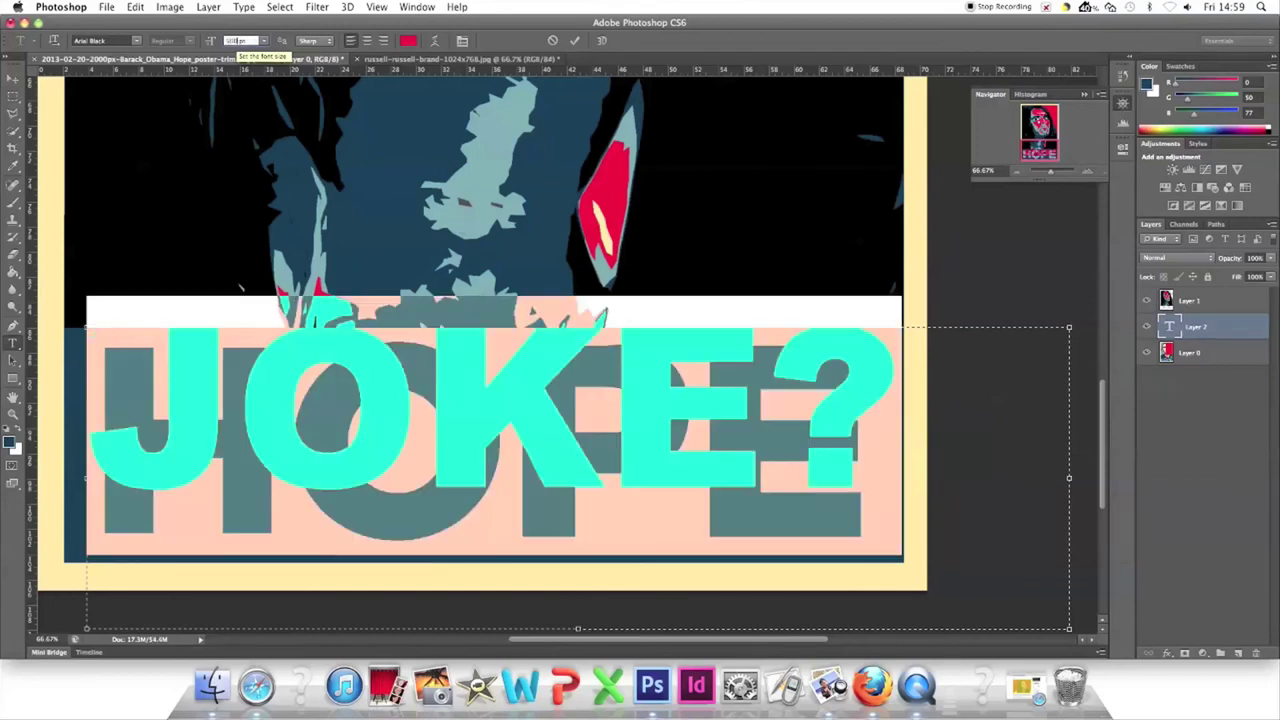
# Commit the JOKE? text and move it down to sit centered in the poster's blue banner
pyautogui.press('super+Return')
pyautogui.press('v')
pyautogui.moveTo(530, 414); pyautogui.dragTo(522, 450)
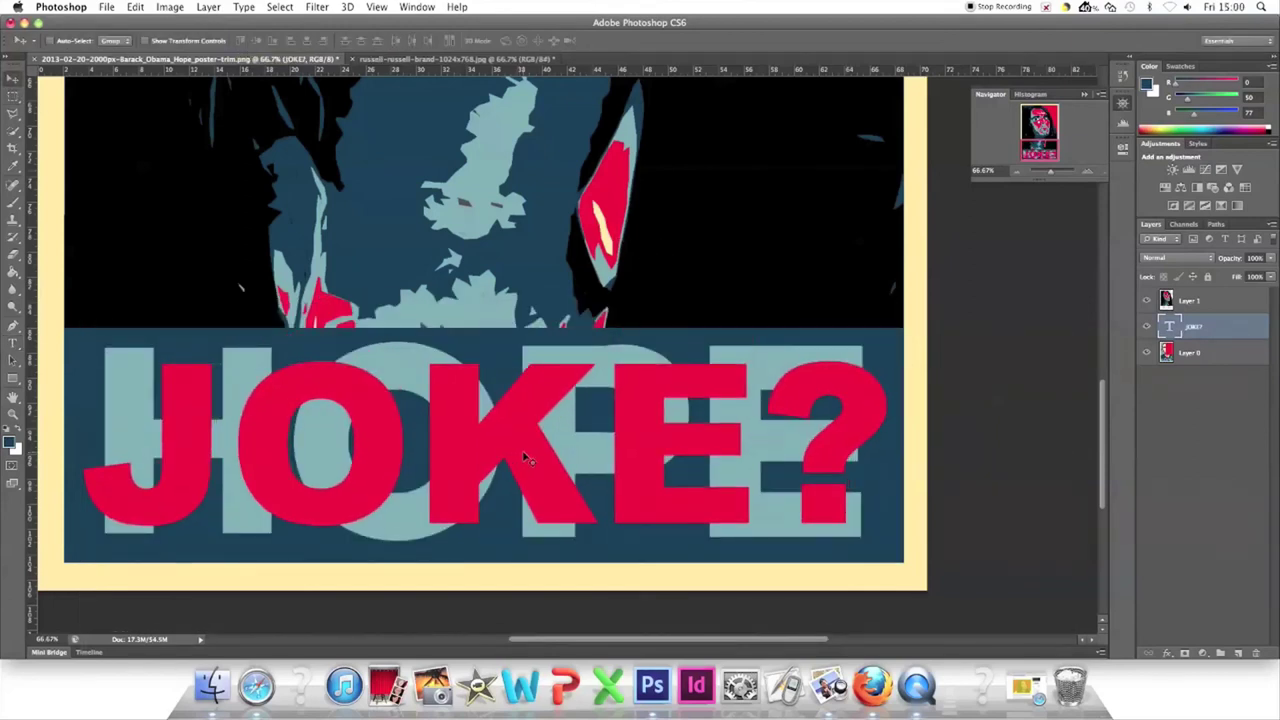
# Hide the JOKE? layer and clear a rectangular selection around the HOPE lettering on Layer 0
pyautogui.press('super+minus')
pyautogui.press('super+minus')
pyautogui.press('super+minus')
pyautogui.click(1146, 326)
pyautogui.click(1200, 352)
pyautogui.press('m')
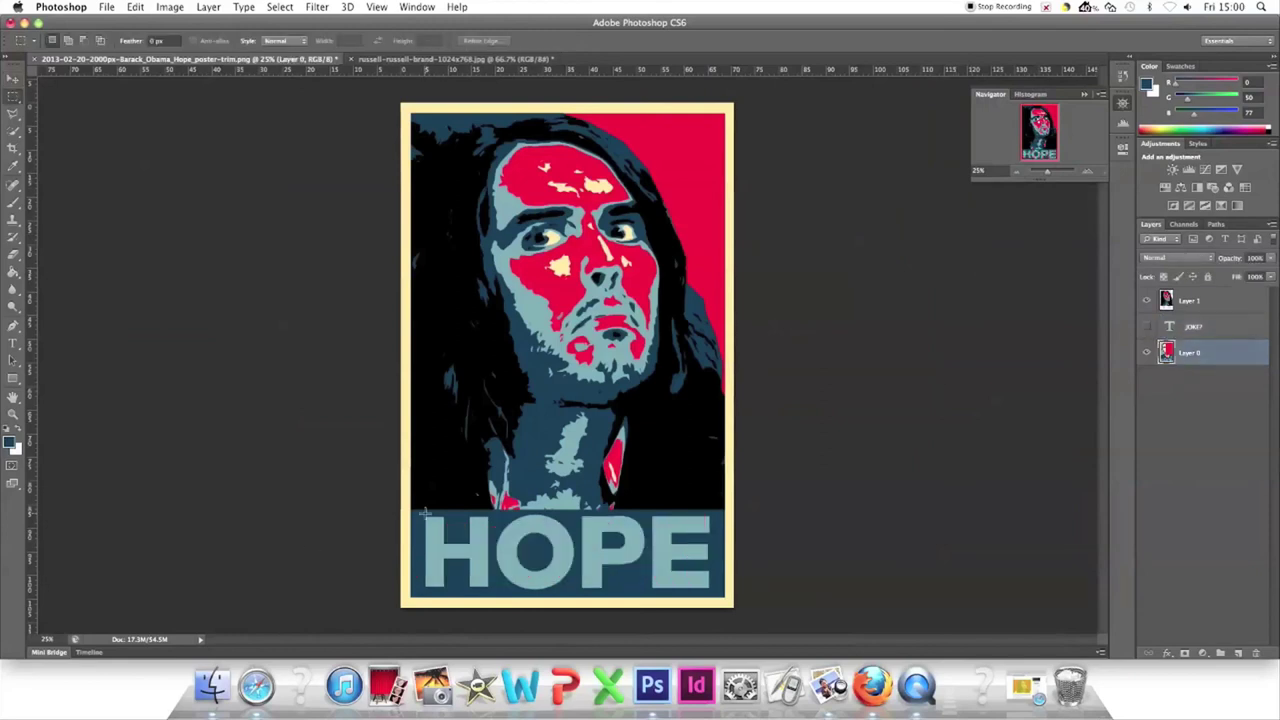
pyautogui.moveTo(421, 513); pyautogui.dragTo(718, 593)
pyautogui.click(135, 7)
pyautogui.click(140, 160)
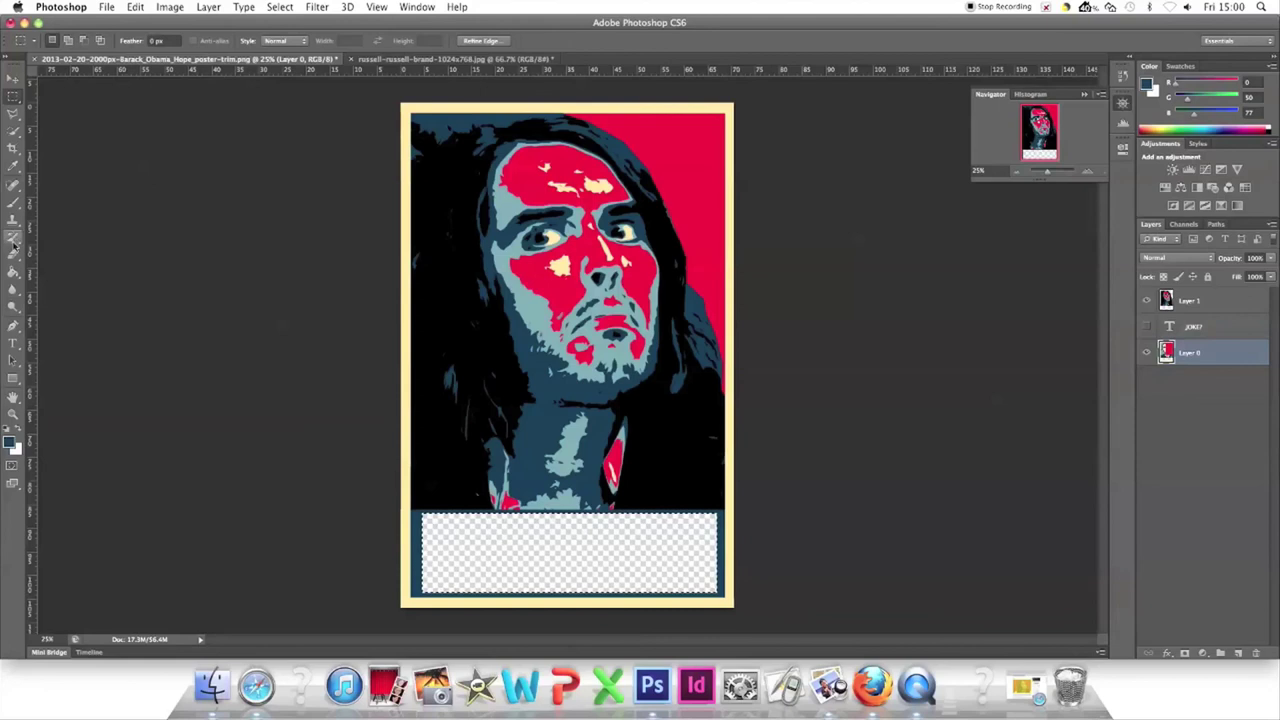
# Fill the cleared banner rectangle on Layer 0 with the dark blue foreground color and deselect it
pyautogui.click(13, 272)
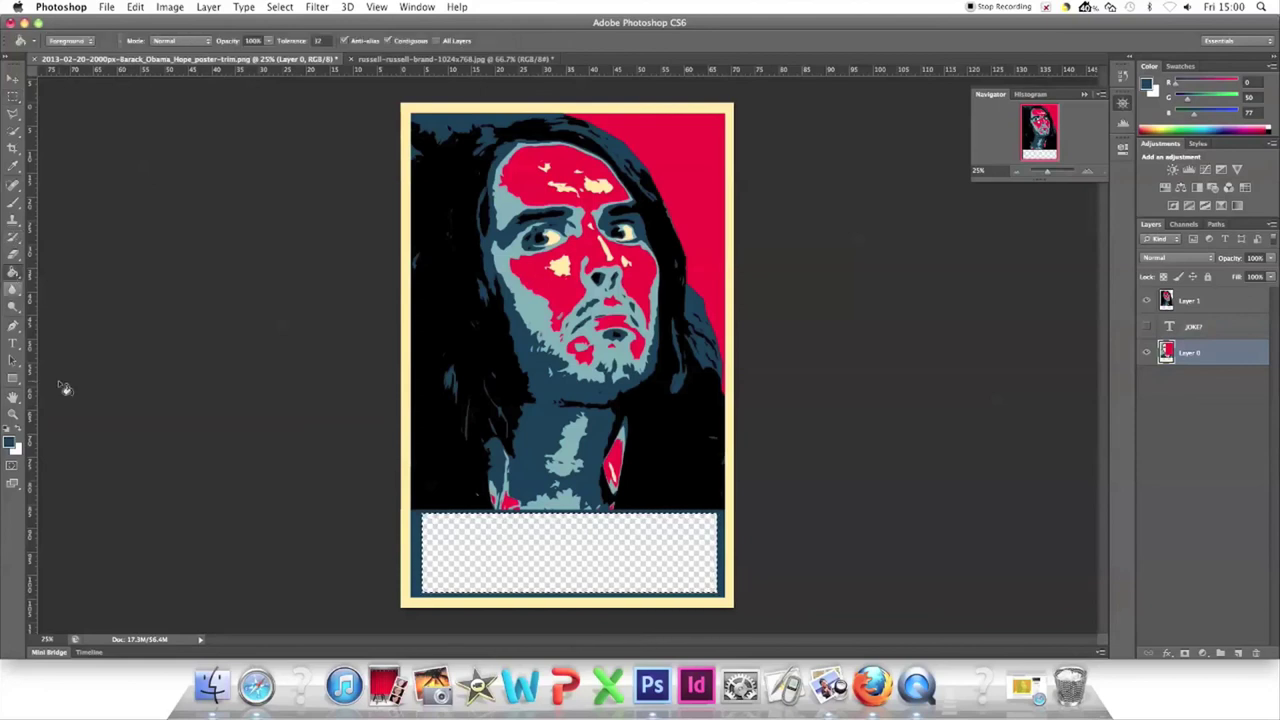
pyautogui.click(480, 533)
pyautogui.press('m')
pyautogui.click(537, 427)
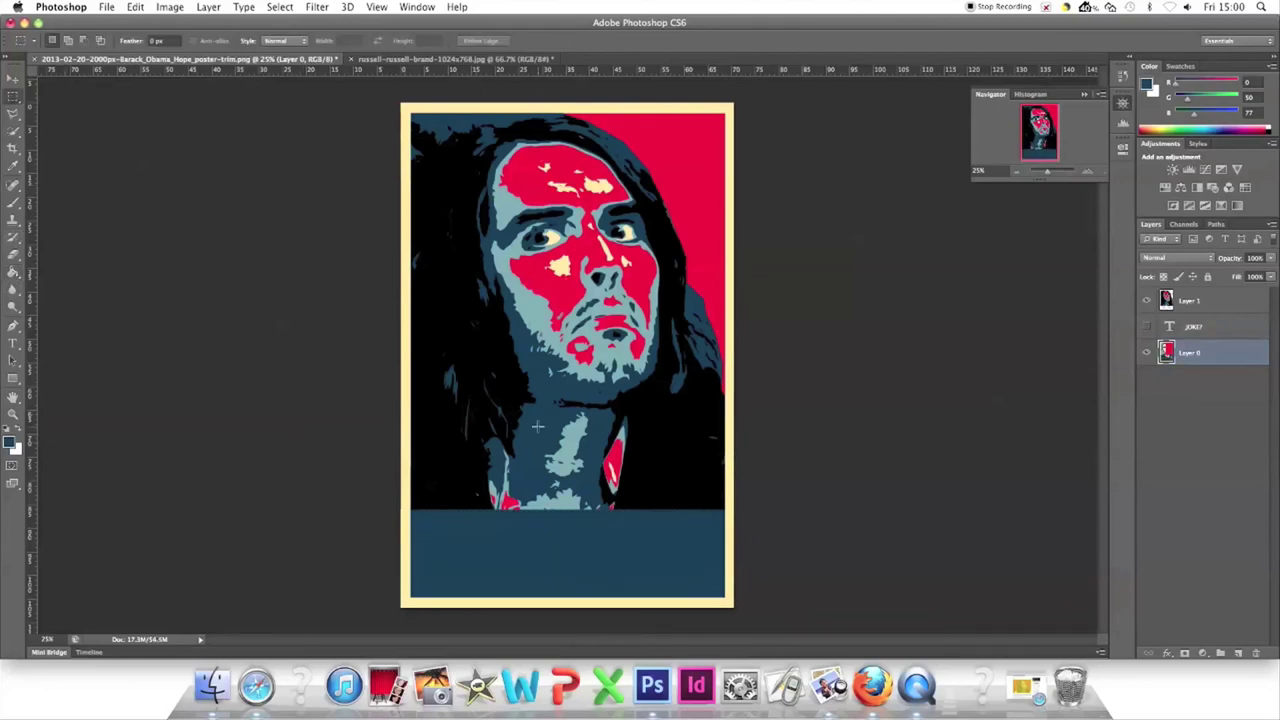
# Make the JOKE? layer visible again and recolor its text with the light blue sampled from the portrait's neck
pyautogui.click(1168, 328)
pyautogui.click(1146, 326)
pyautogui.press('t')
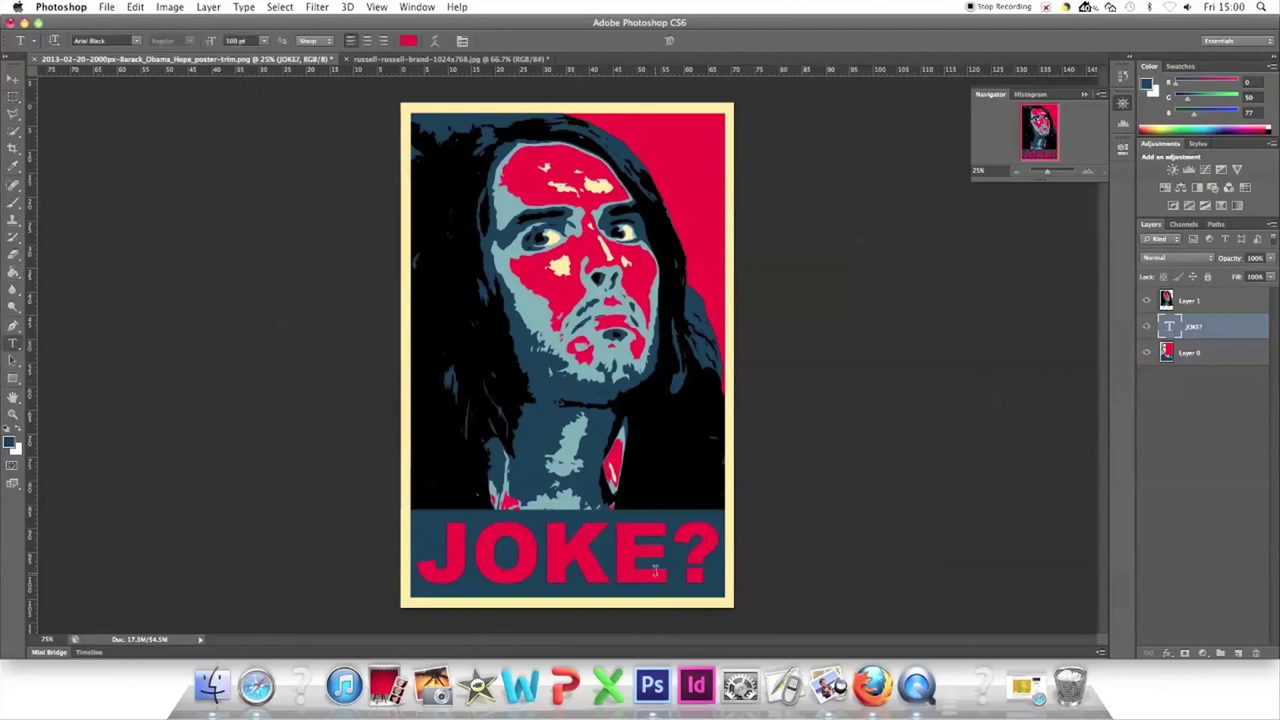
pyautogui.moveTo(720, 566); pyautogui.dragTo(420, 101)
pyautogui.click(408, 40)
pyautogui.click(576, 450)
pyautogui.click(772, 207)
pyautogui.click(12, 79)
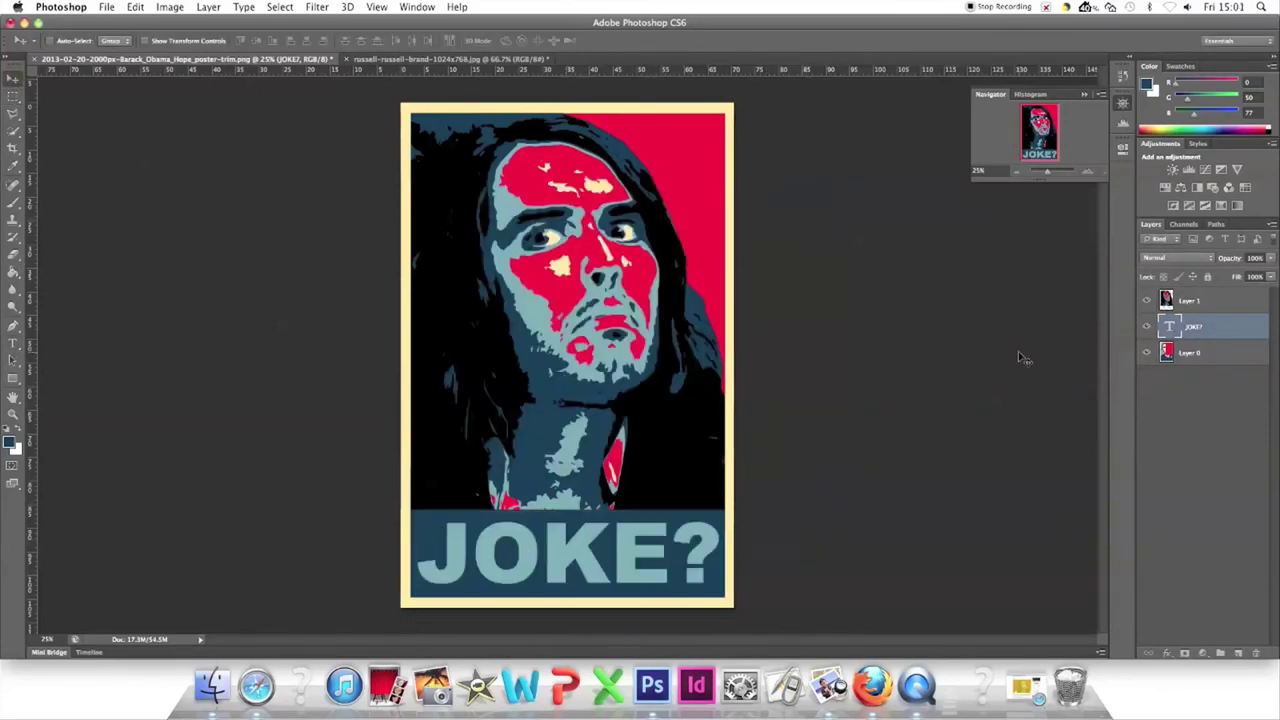
# Save the poster to the Desktop as the JPEG "Barack Obama Brand Joke? Poster.jpg" at Maximum quality, 12
pyautogui.click(106, 7)
pyautogui.click(128, 162)
pyautogui.write('Barack Obama')
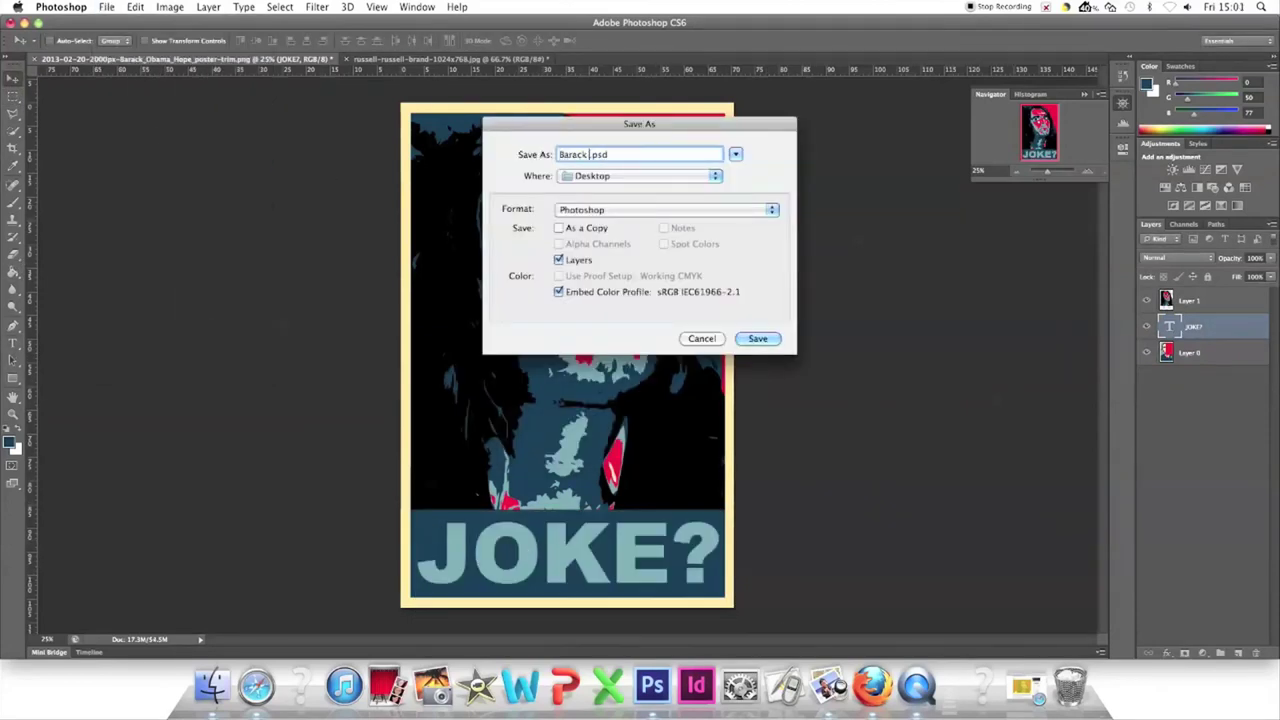
pyautogui.write(' Brand Joke?')
pyautogui.press('BackSpace')
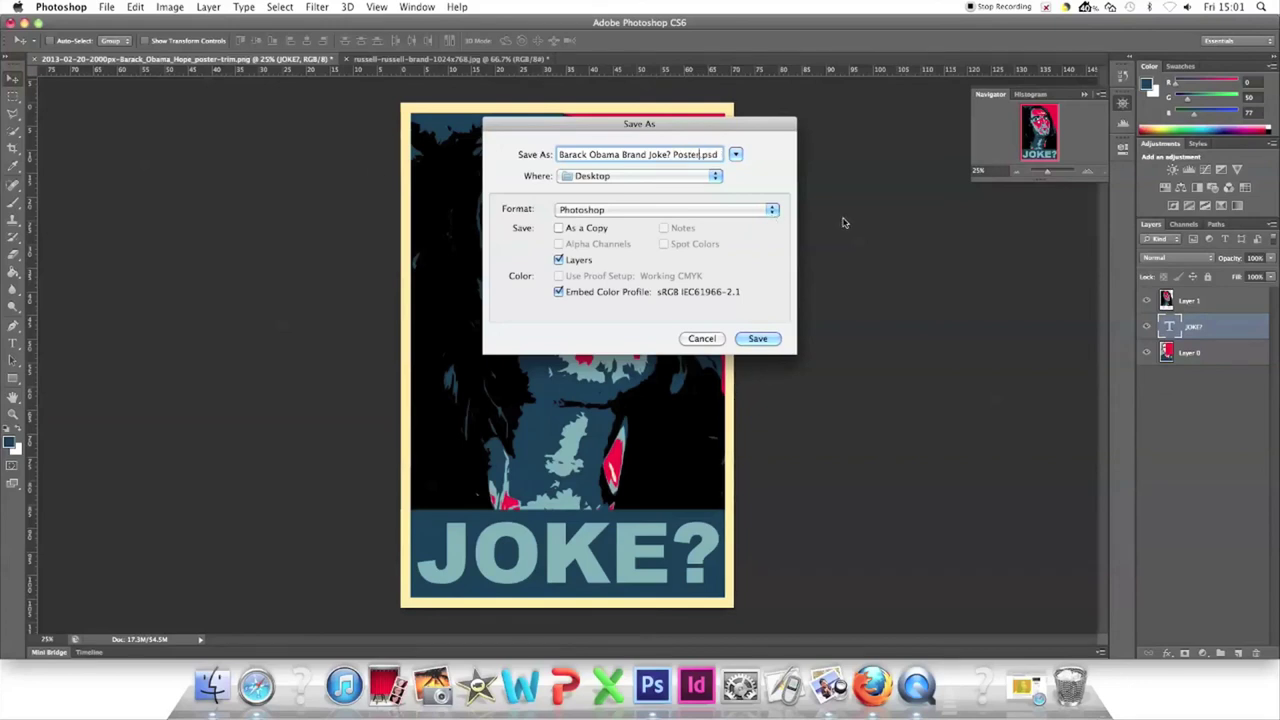
pyautogui.click(751, 209)
pyautogui.click(660, 285)
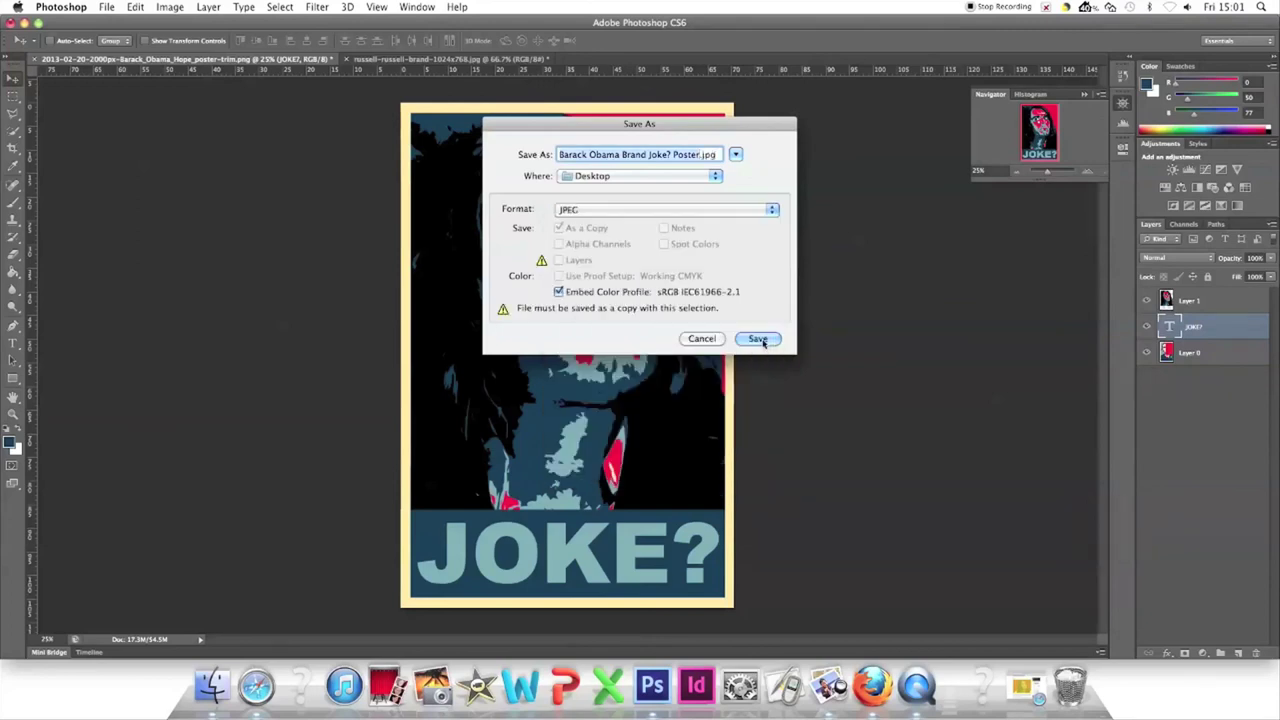
pyautogui.click(759, 339)
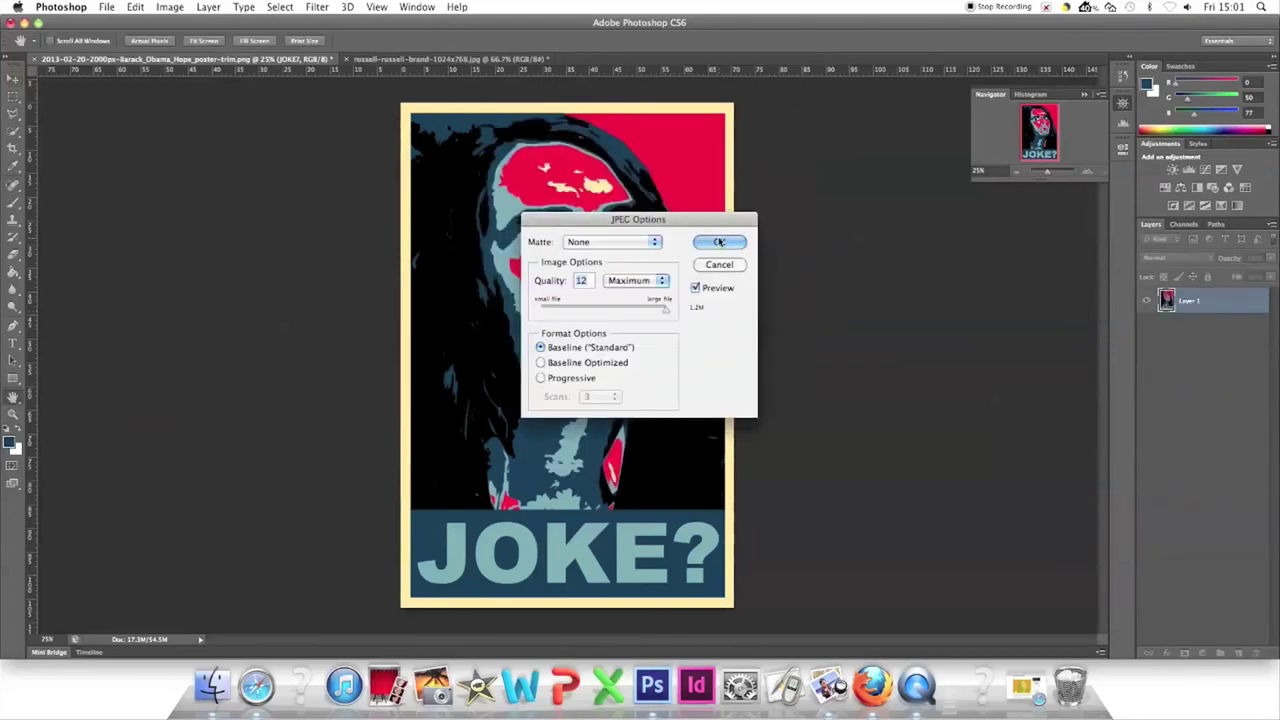
pyautogui.click(719, 242)
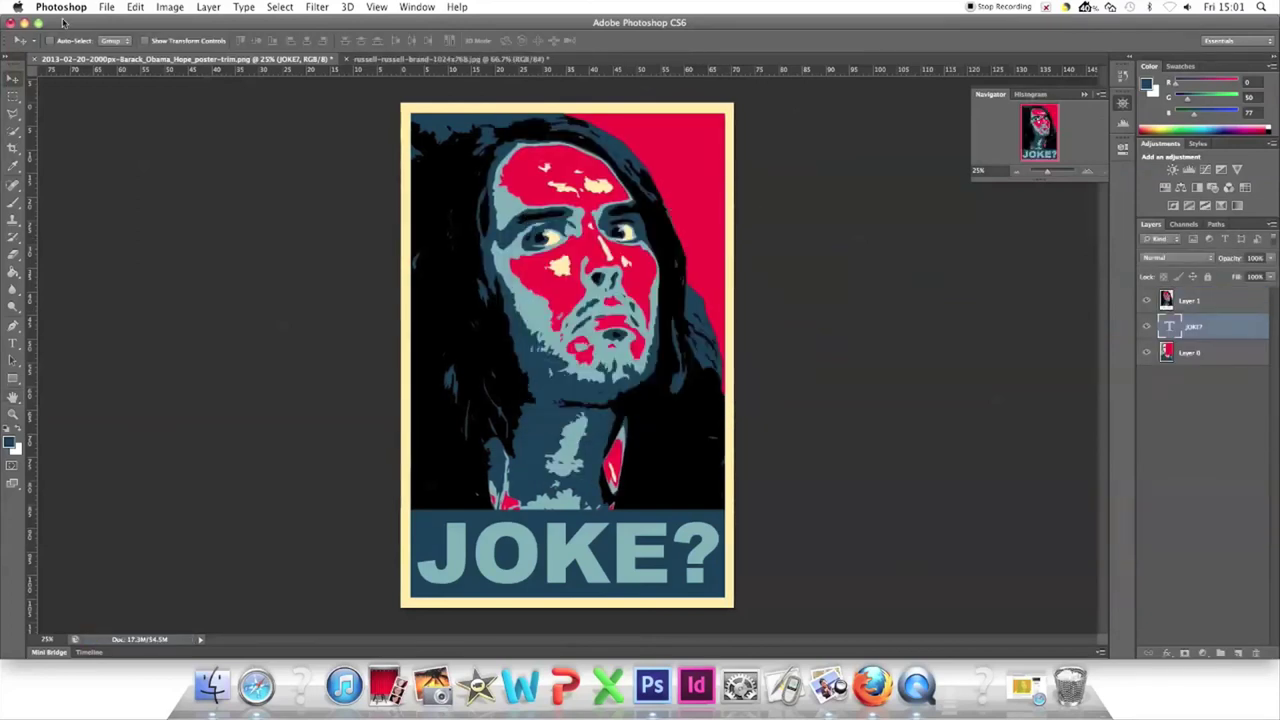
# Minimize the Photoshop window and open the saved poster JPEG from the desktop in Preview to view it
pyautogui.click(24, 23)
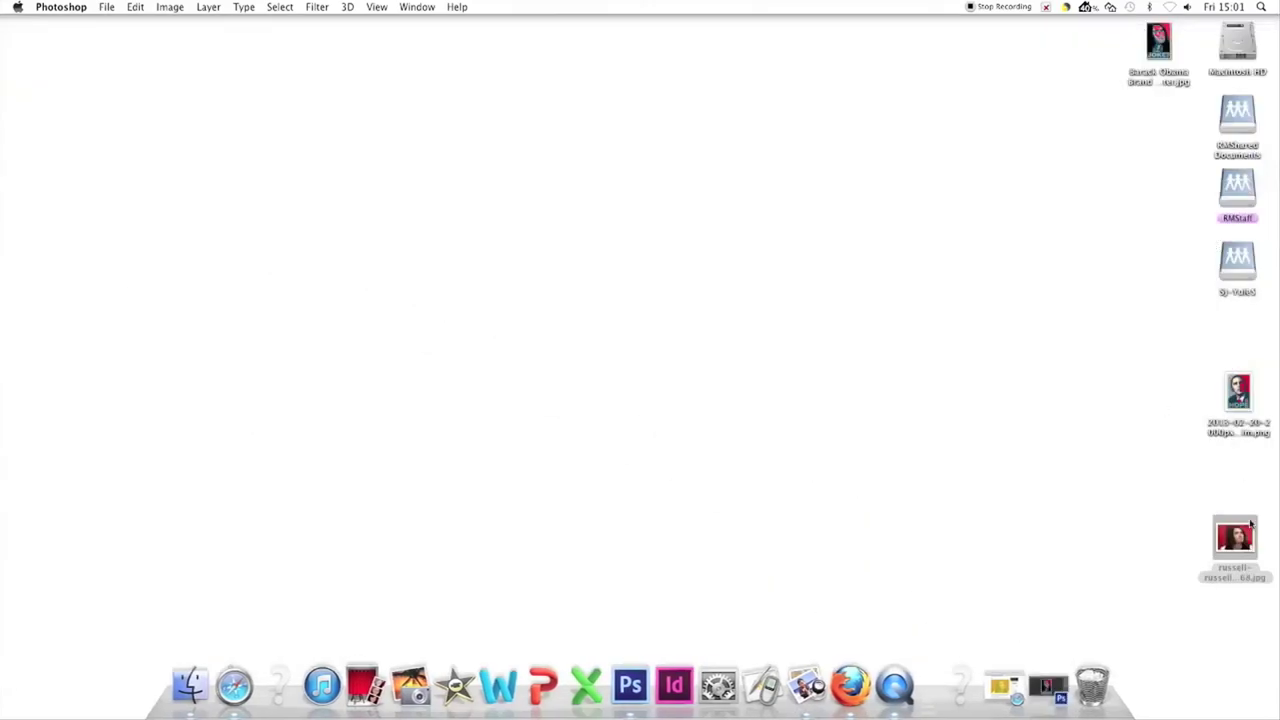
pyautogui.doubleClick(1155, 40)
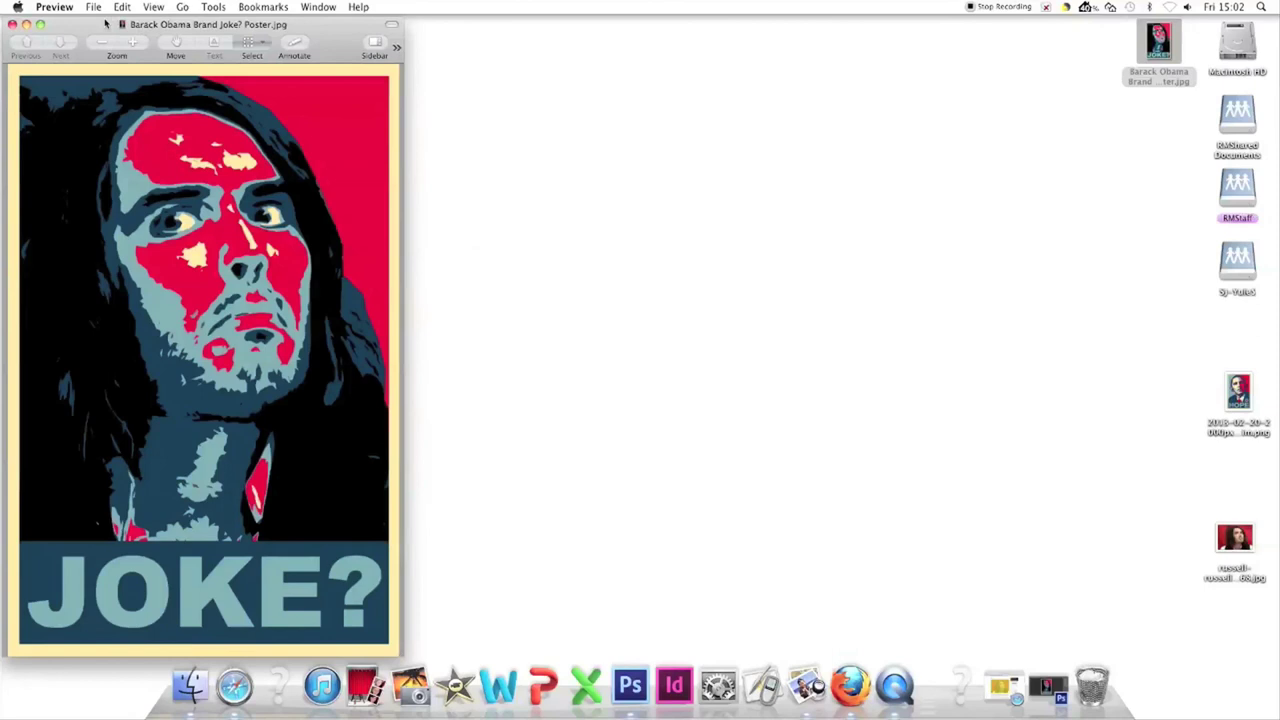
pyautogui.moveTo(105, 22); pyautogui.dragTo(470, 19)
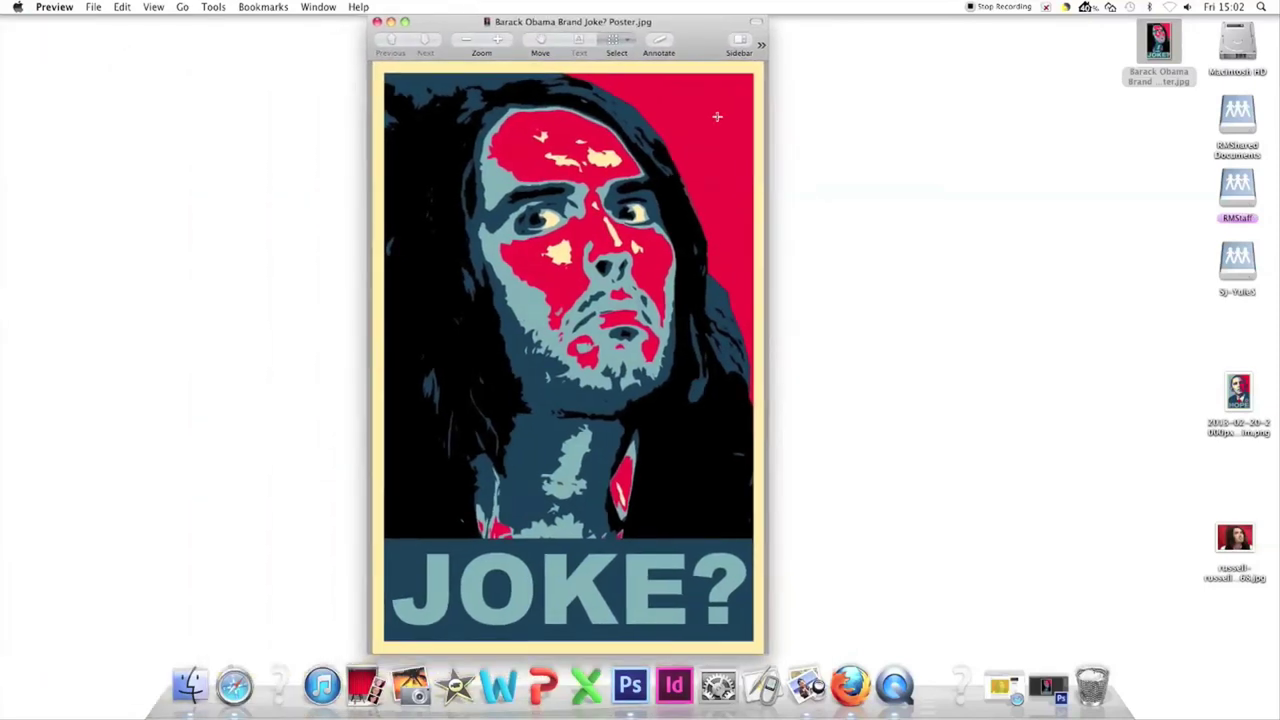